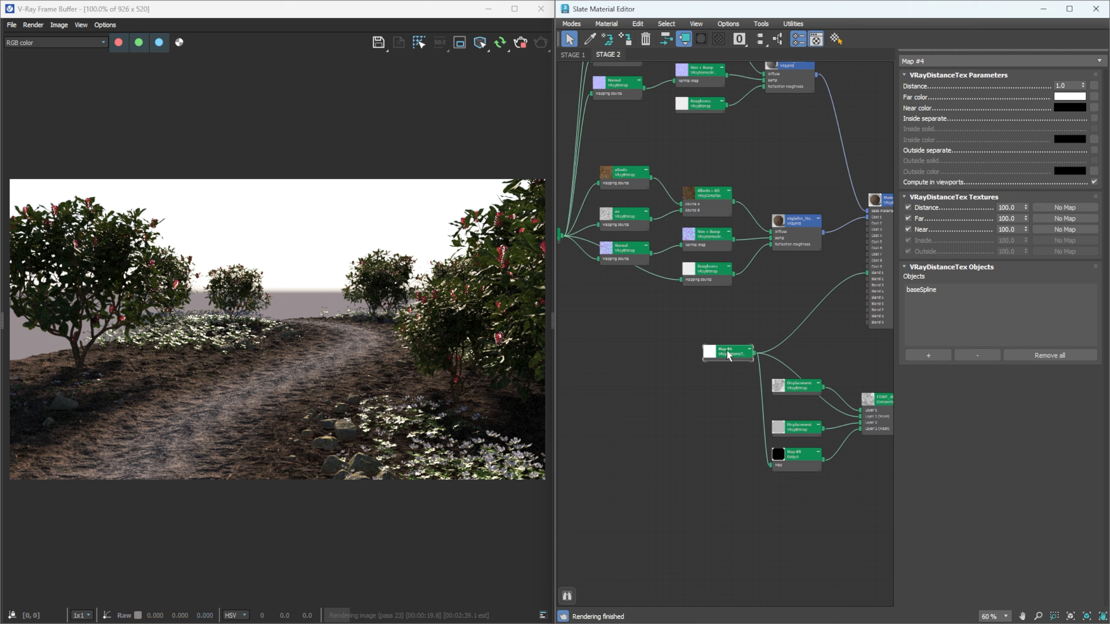
Step: Set the Distance of the VRayDistanceTex map that uses baseSpline to 3
drag(1071, 87, 1022, 85)
text(3)
key(Return)
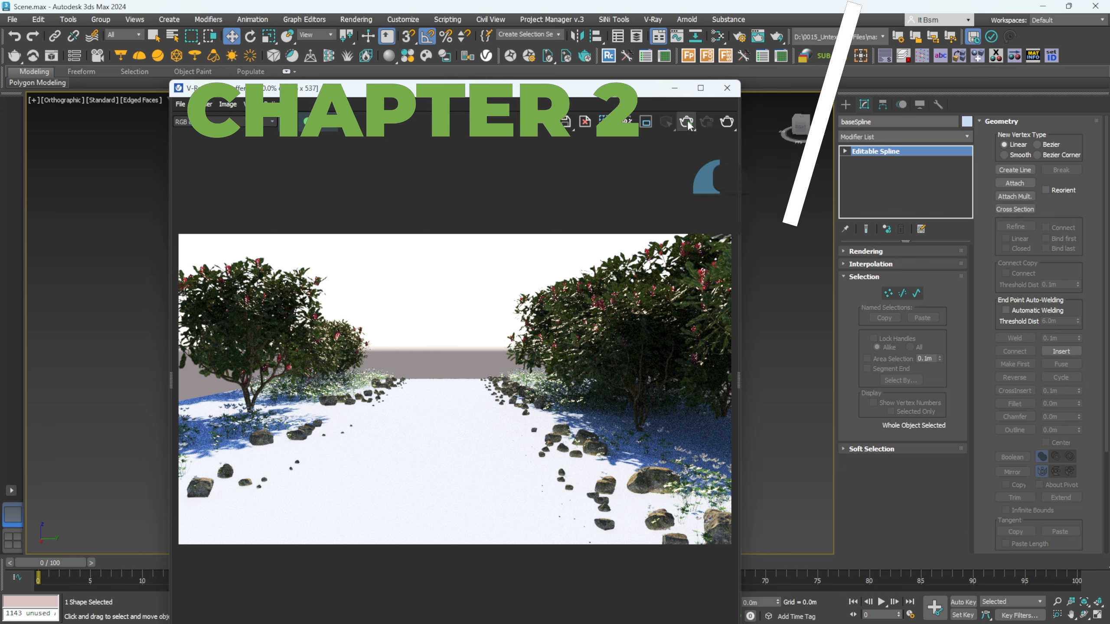
Step: Run the interactive render of the path scene and close the V-Ray Frame Buffer
click(686, 122)
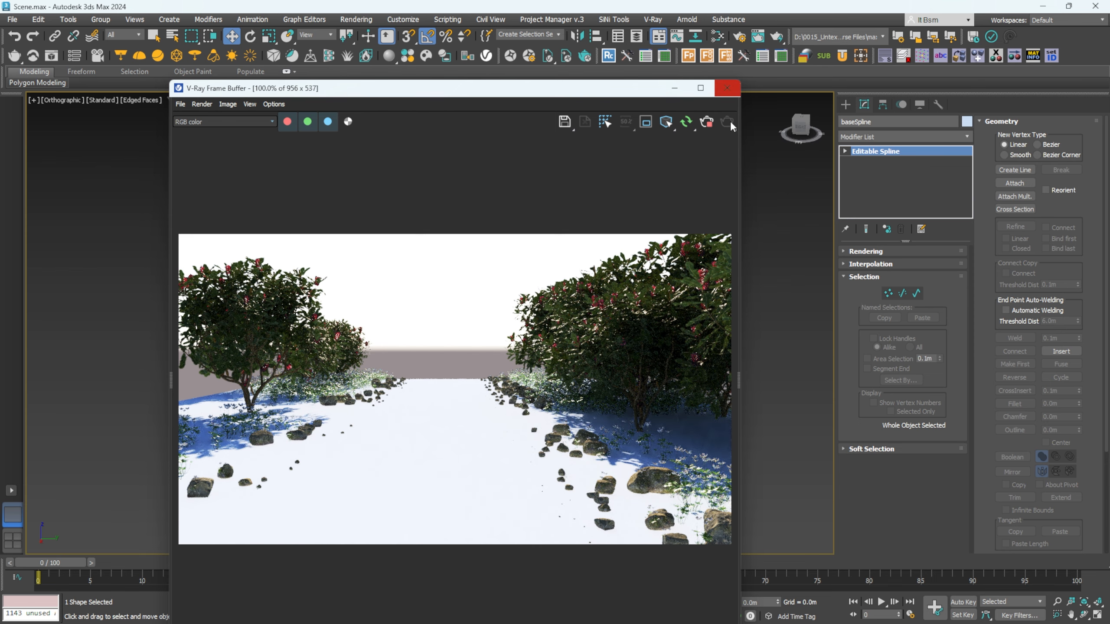
click(730, 89)
Step: Try moving the middle vertices of baseSpline sideways across the path, undo the moves and leave vertex editing
alt+middle_drag(576, 248, 557, 266)
alt+scroll(513, 270, up, 3)
key(1)
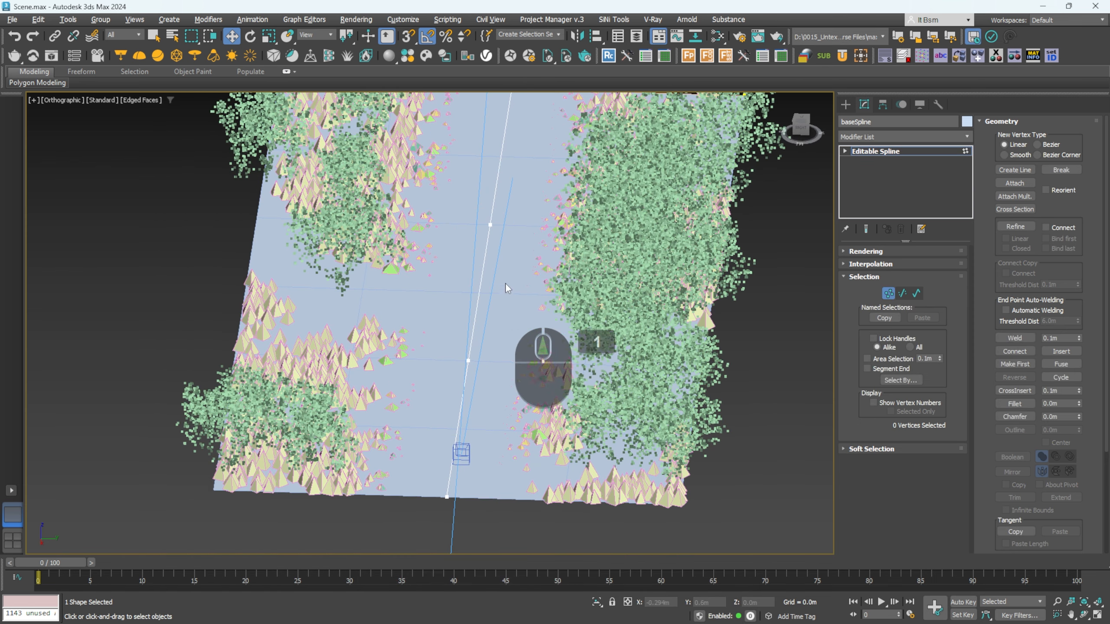
drag(446, 201, 499, 237)
mouse_move(501, 231)
alt+middle_down()
mouse_move(525, 233)
mouse_move(513, 224)
alt+middle_up()
drag(512, 223, 478, 223)
key(ctrl+z)
alt+middle_drag(603, 264, 568, 264)
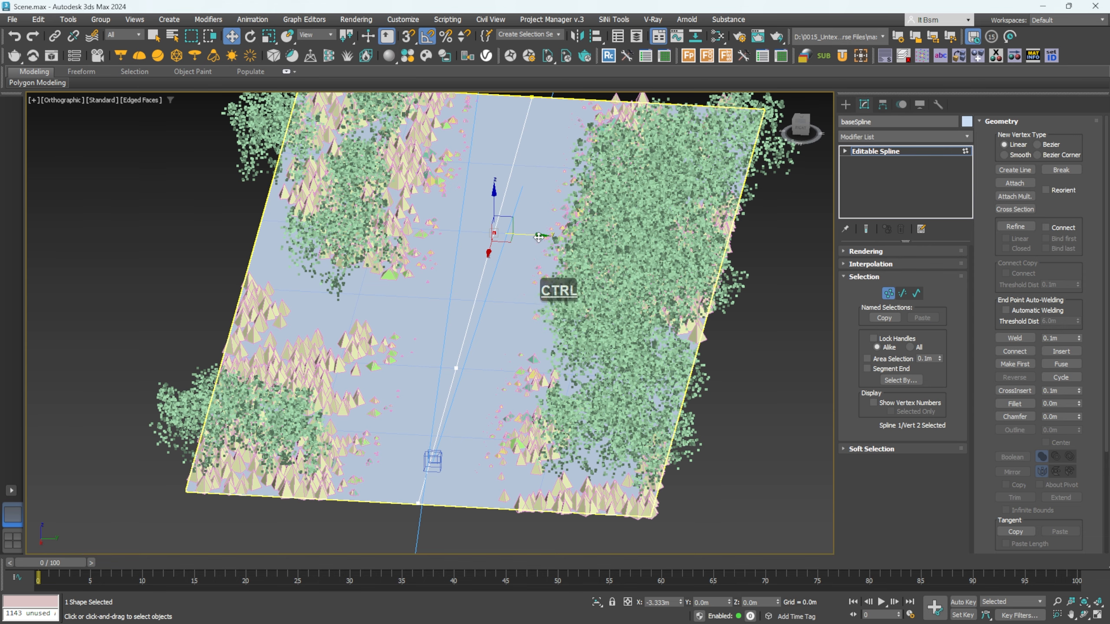
drag(619, 315, 487, 220)
key(ctrl+z)
alt+middle_drag(546, 271, 560, 283)
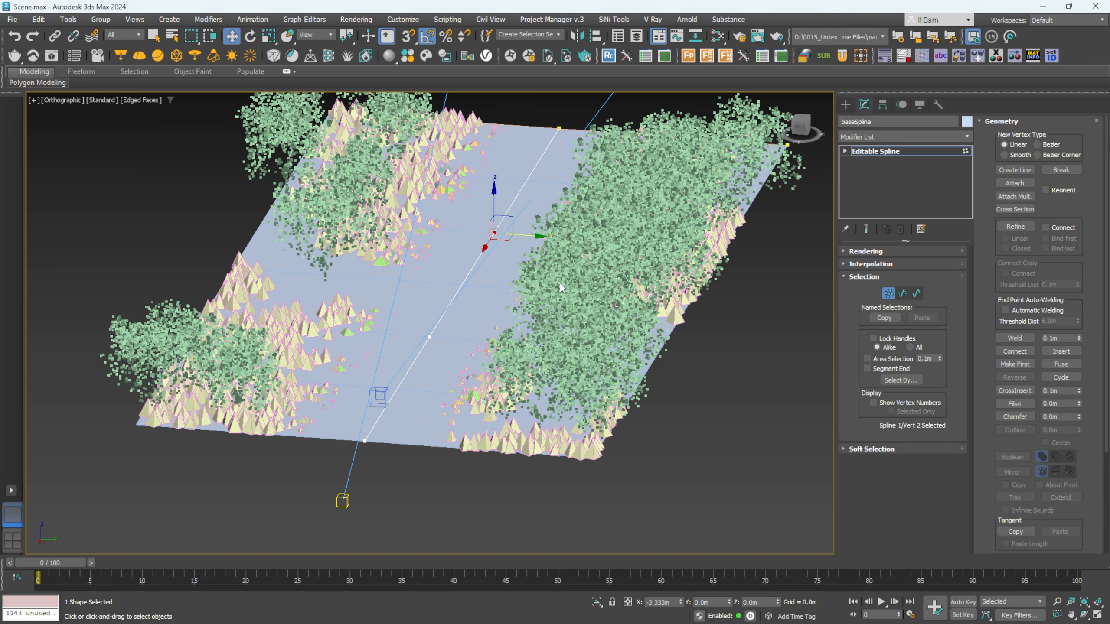
click(870, 154)
mouse_move(495, 231)
alt+middle_down()
mouse_move(510, 240)
mouse_move(511, 226)
mouse_move(512, 242)
alt+middle_up()
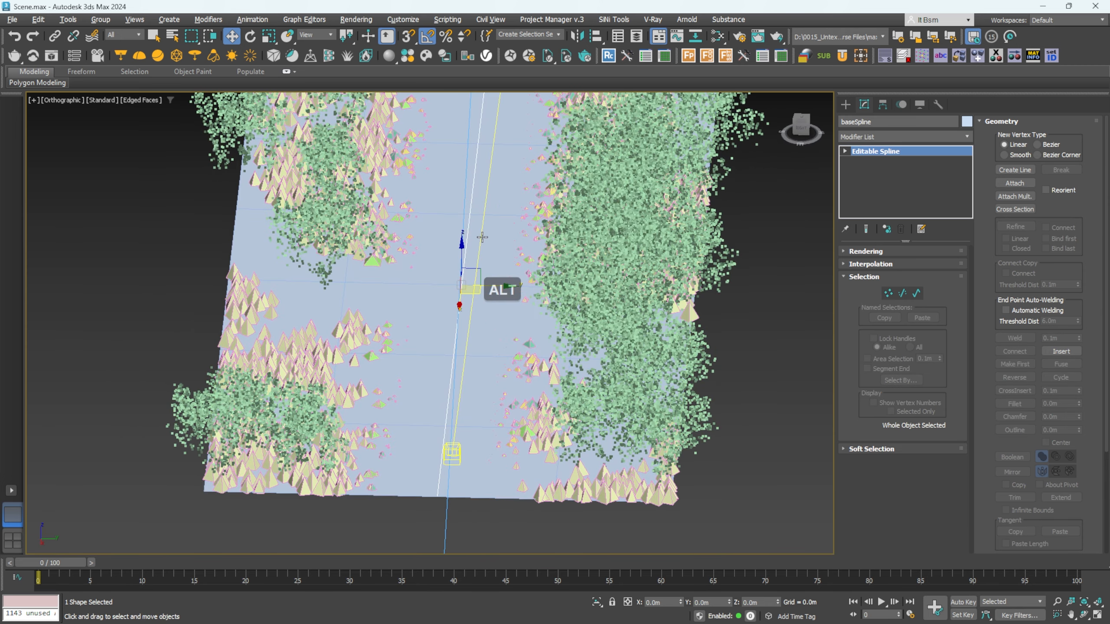
Step: Open the Slate Material Editor and examine the vi4hcfo_Cracked_Asphalt material in an enlarged preview window
key(m)
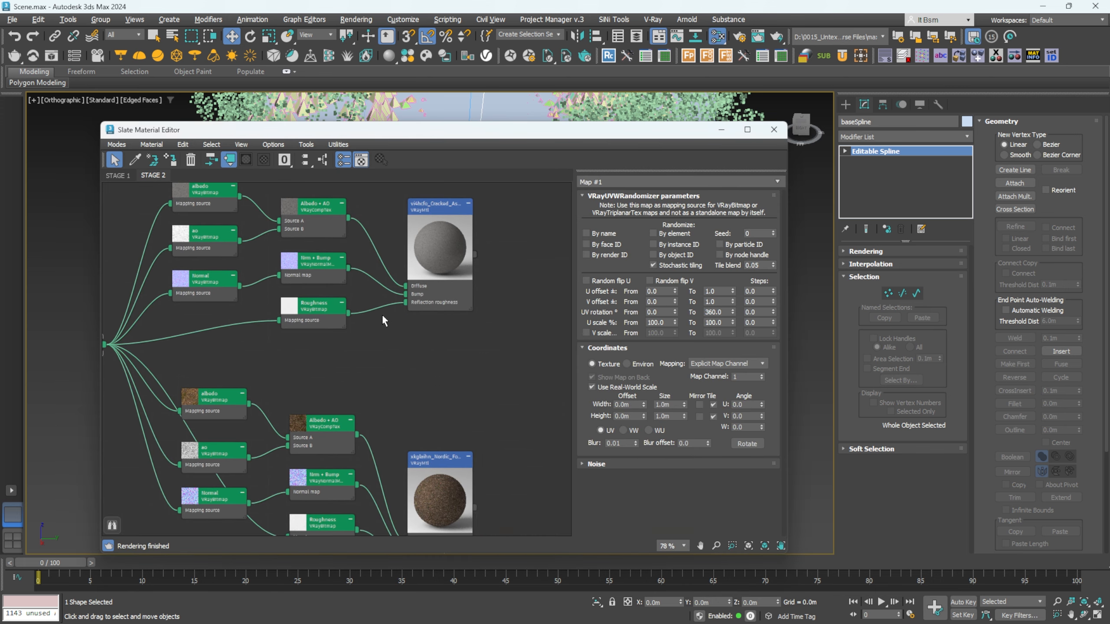
scroll(407, 285, up, 2)
right_click(512, 264)
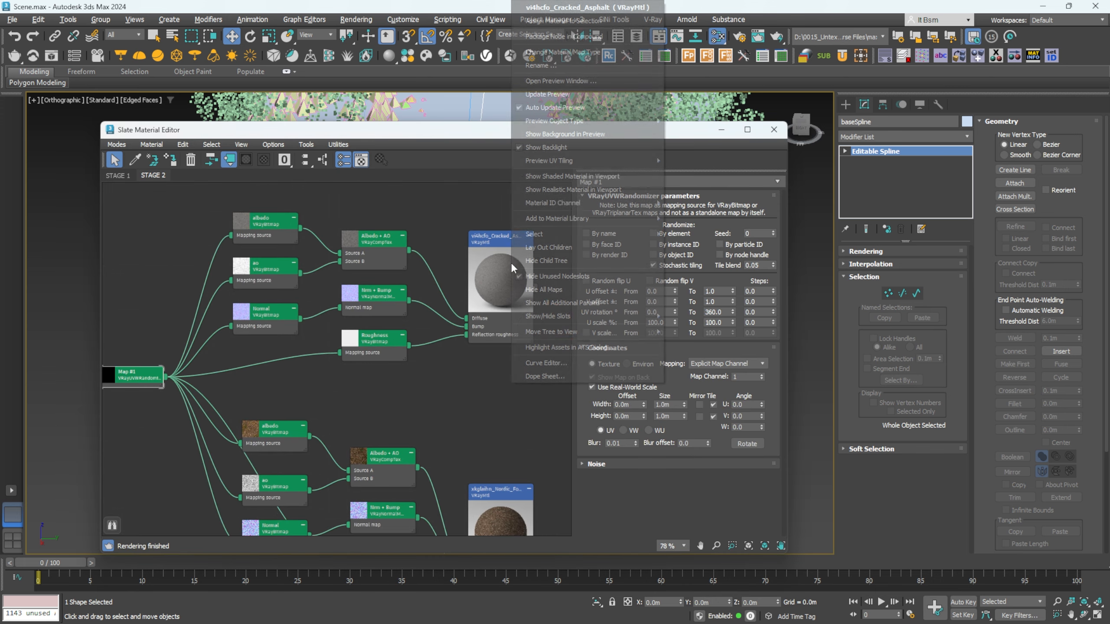
click(576, 80)
drag(496, 349, 597, 103)
drag(708, 323, 820, 435)
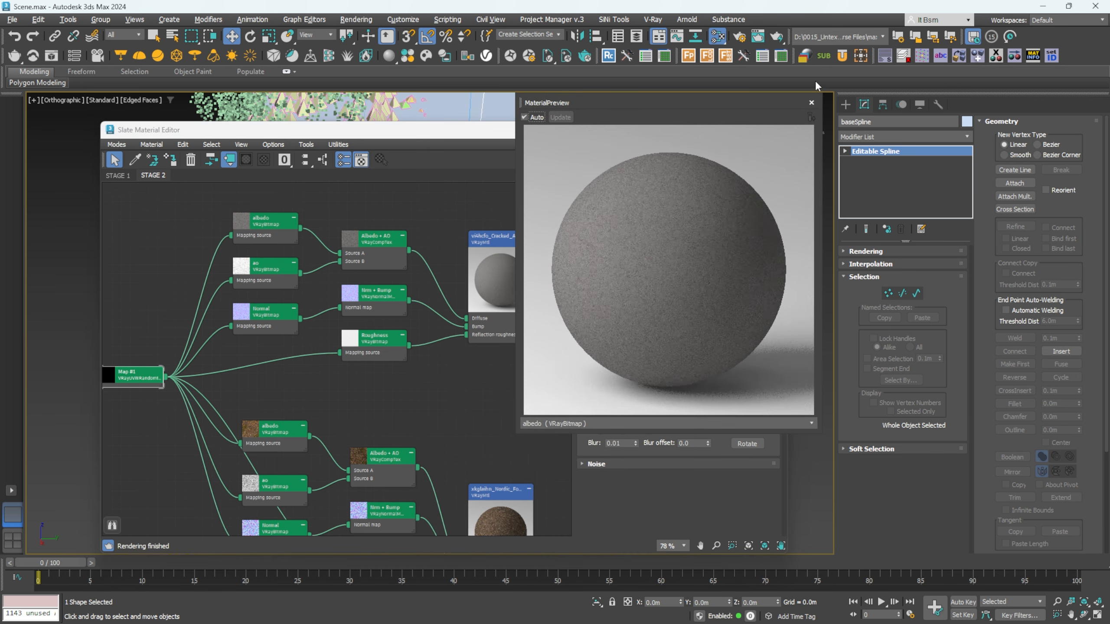
click(812, 104)
Step: View the albedo bitmap image of the brown xkglaihn_Nordic ground material at full size and close it
drag(475, 135, 477, 121)
middle_drag(442, 409, 420, 256)
scroll(476, 351, up, 2)
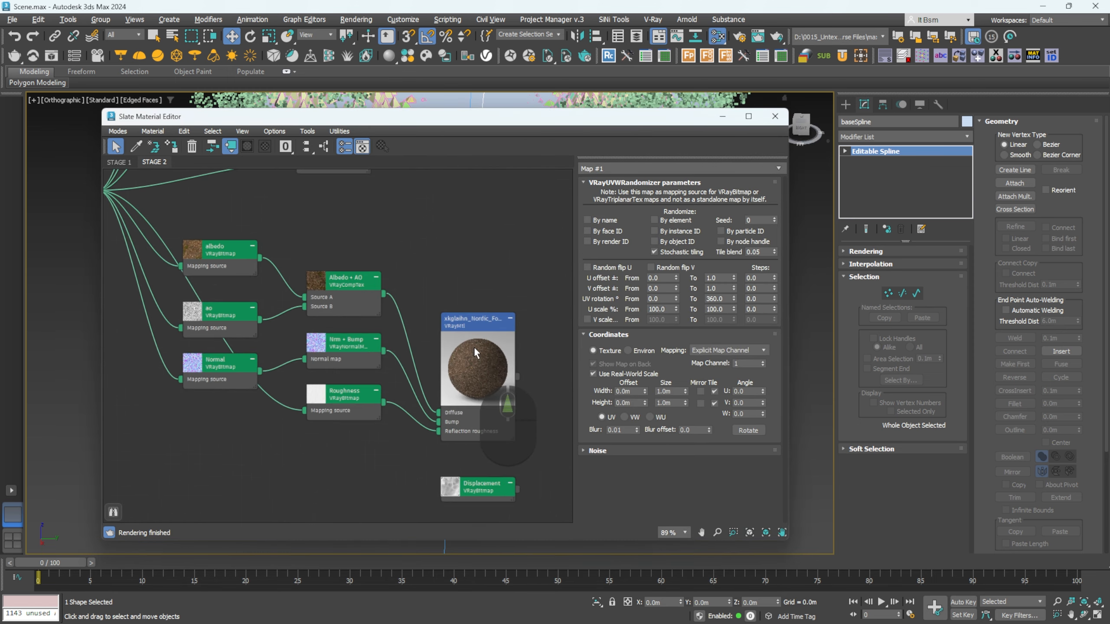
double_click(215, 257)
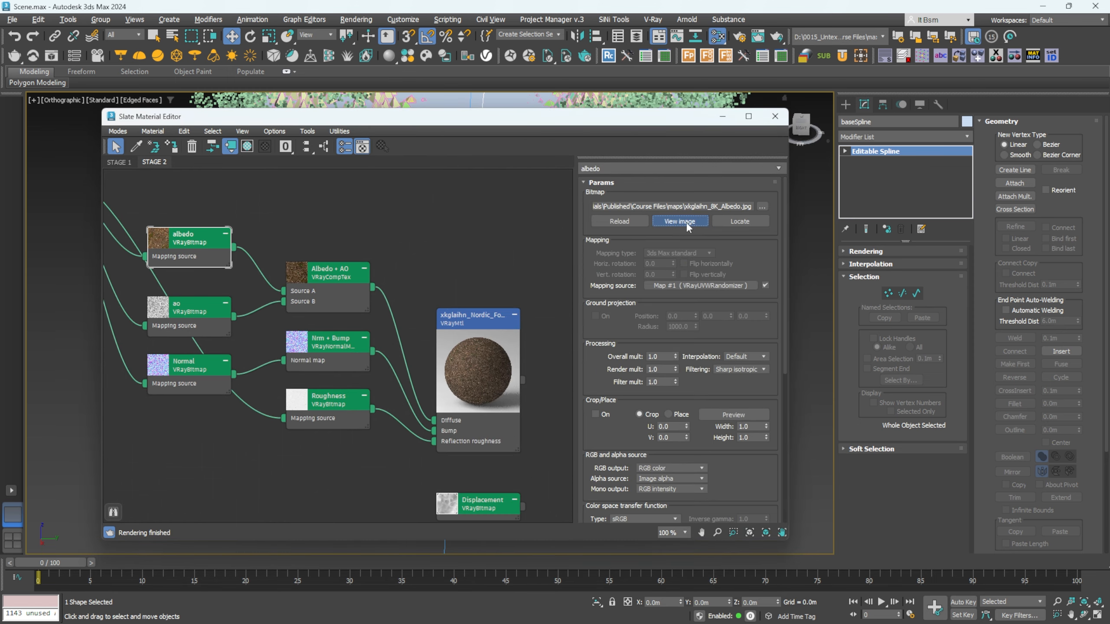
click(687, 223)
scroll(546, 293, up, 3)
scroll(547, 293, down, 3)
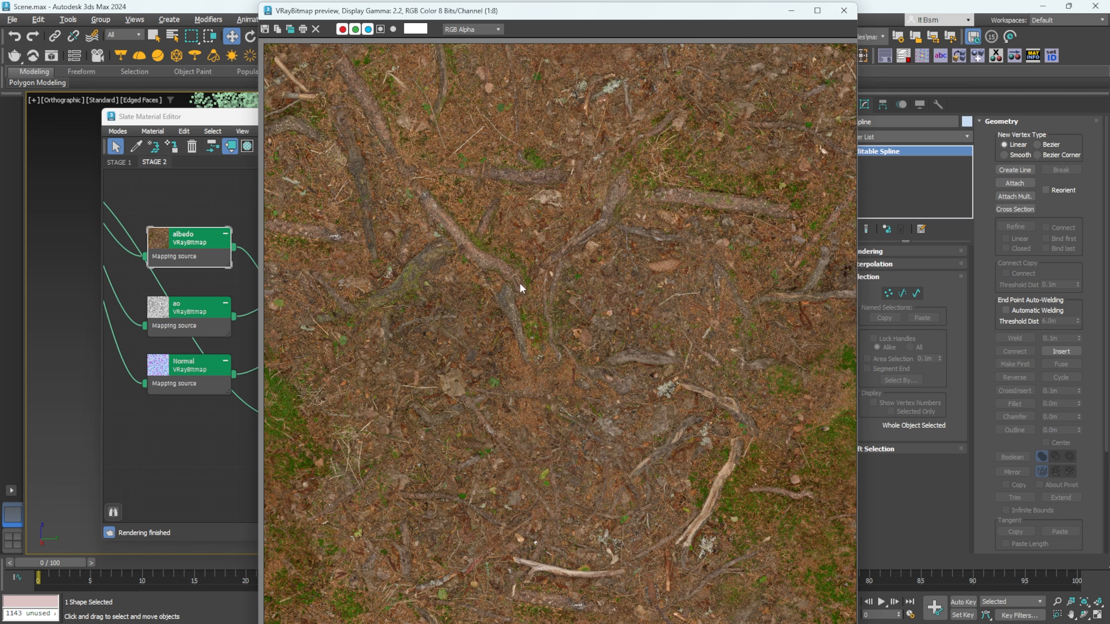
click(845, 16)
Step: Look over the node trees of the asphalt and Nordic ground materials and their displacement maps
scroll(355, 313, down, 1)
middle_drag(455, 273, 383, 288)
scroll(393, 280, down, 1)
middle_drag(459, 215, 465, 262)
scroll(466, 262, down, 1)
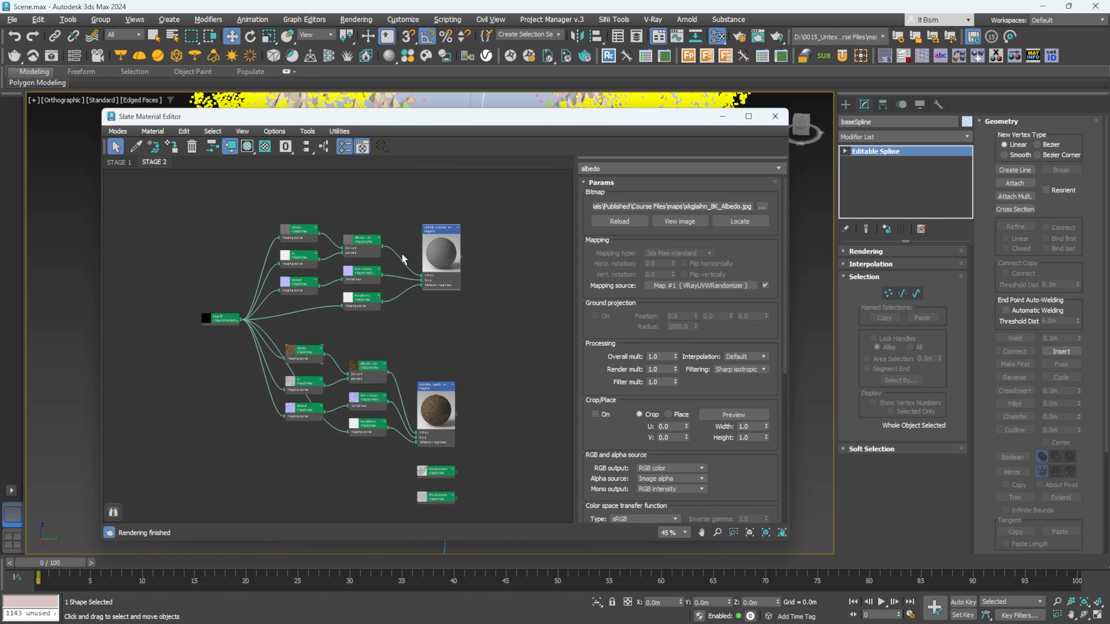
scroll(402, 259, up, 2)
click(269, 211)
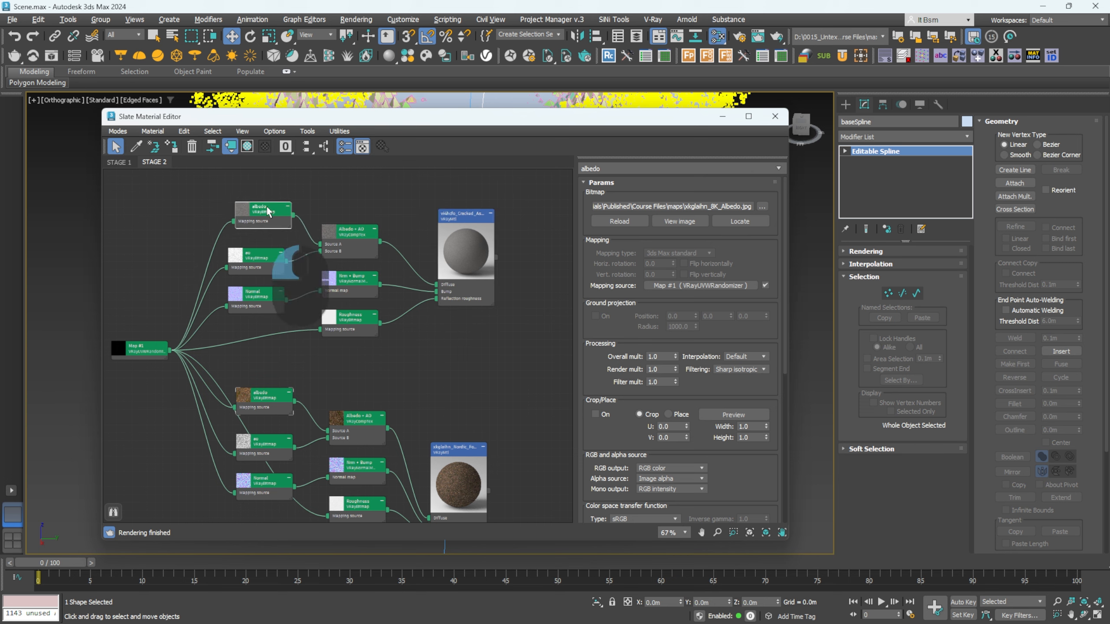
drag(269, 211, 262, 218)
mouse_move(473, 227)
mouse_down()
mouse_move(503, 293)
mouse_move(473, 243)
mouse_up()
scroll(404, 236, down, 3)
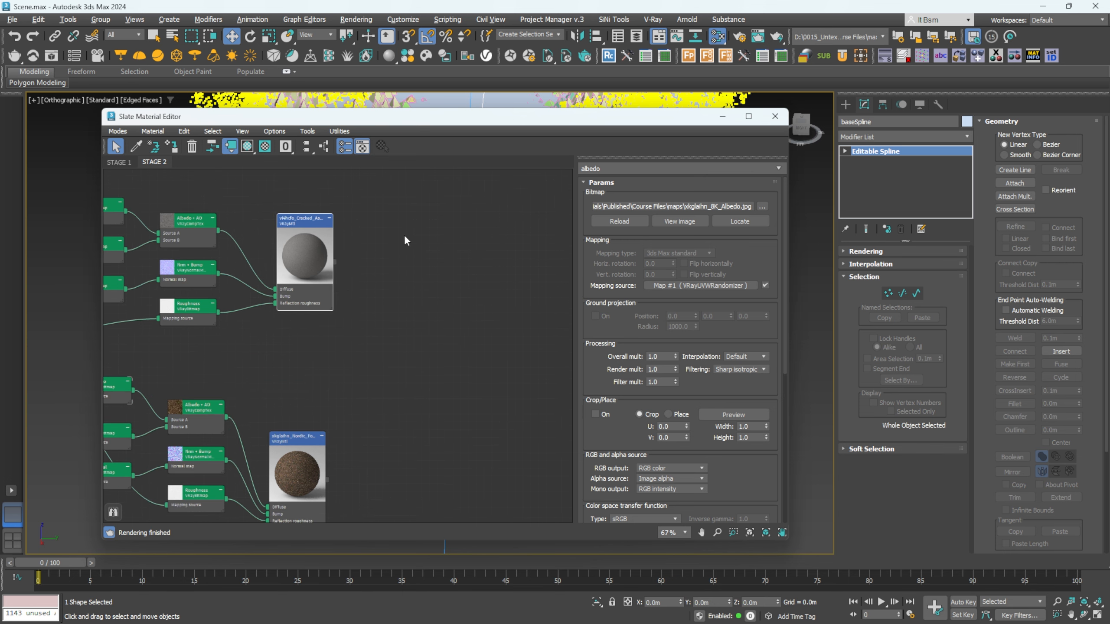
middle_drag(395, 293, 395, 309)
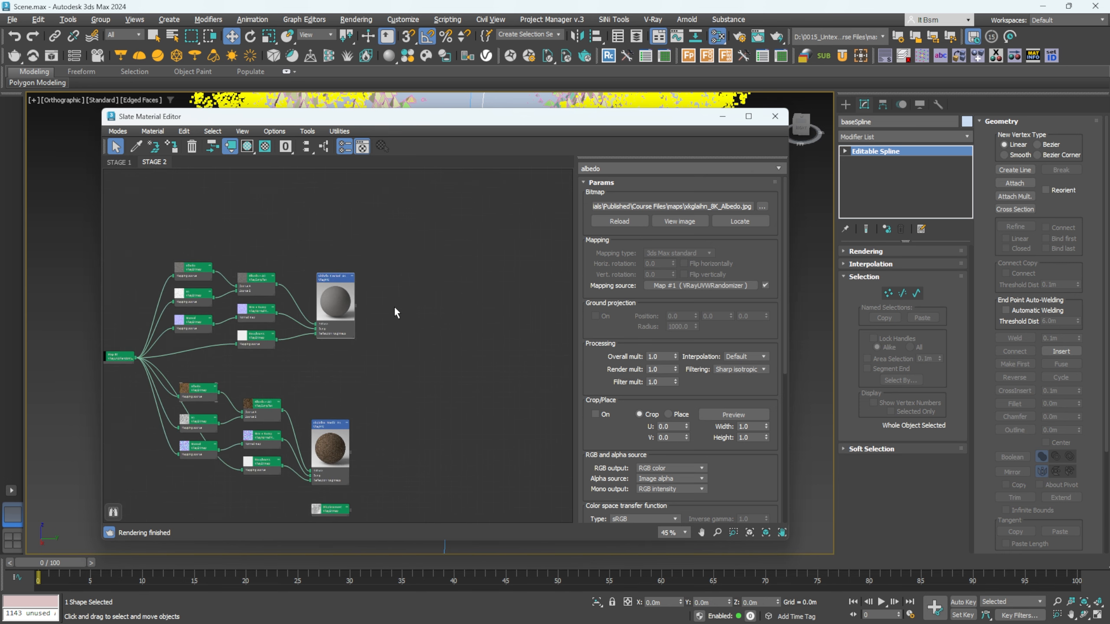
Step: Add a VRayBlendMtl node beside the asphalt material in the STAGE 2 view
right_click(423, 259)
mouse_move(470, 266)
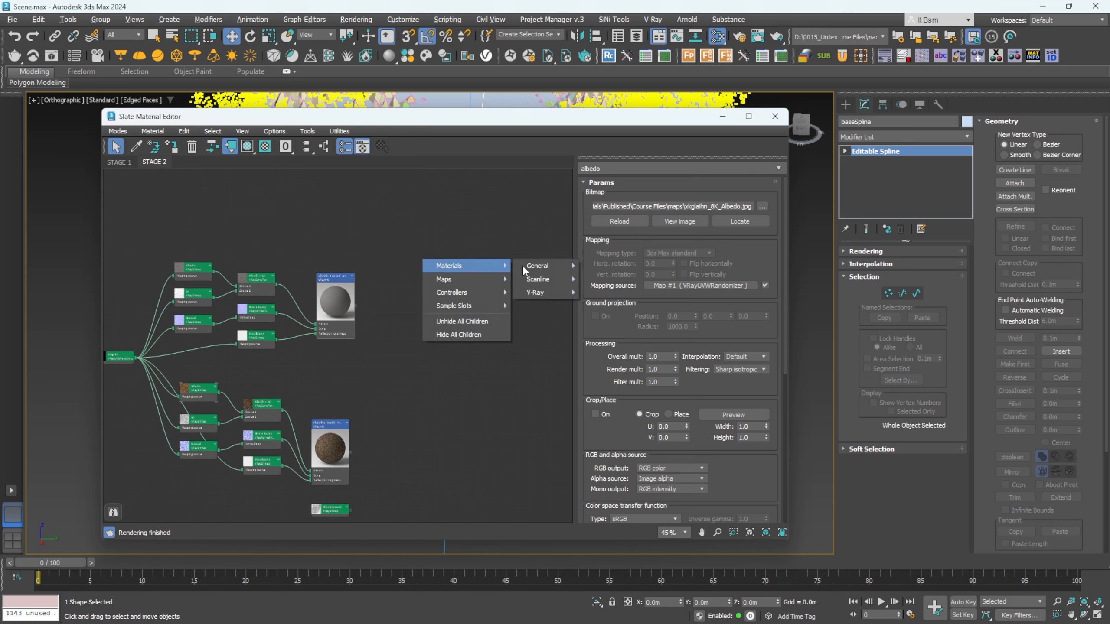
mouse_move(542, 293)
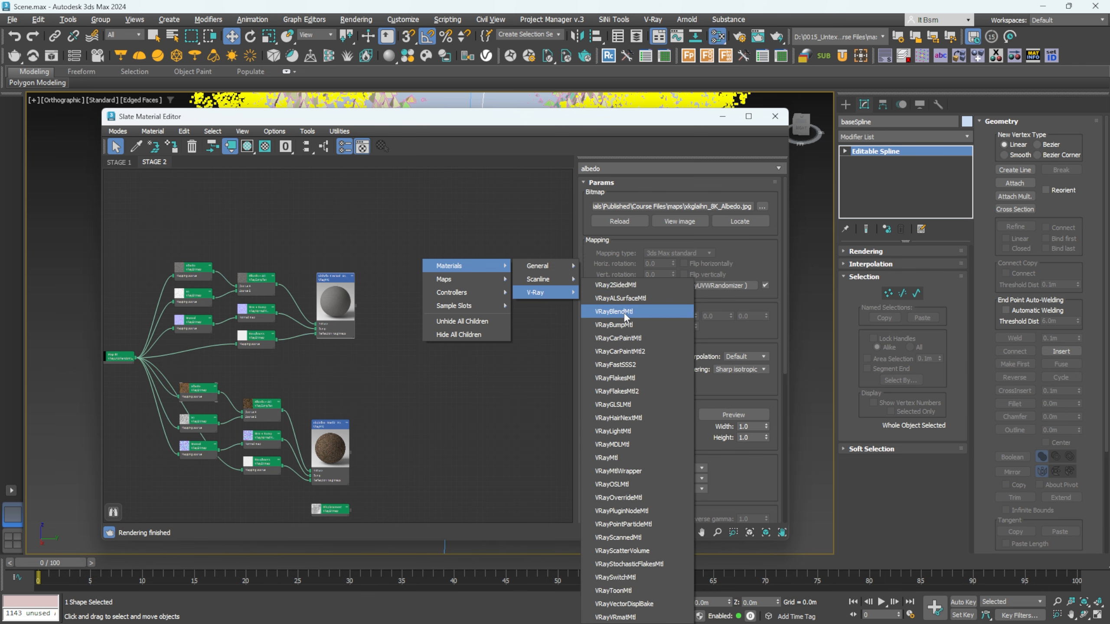
click(621, 312)
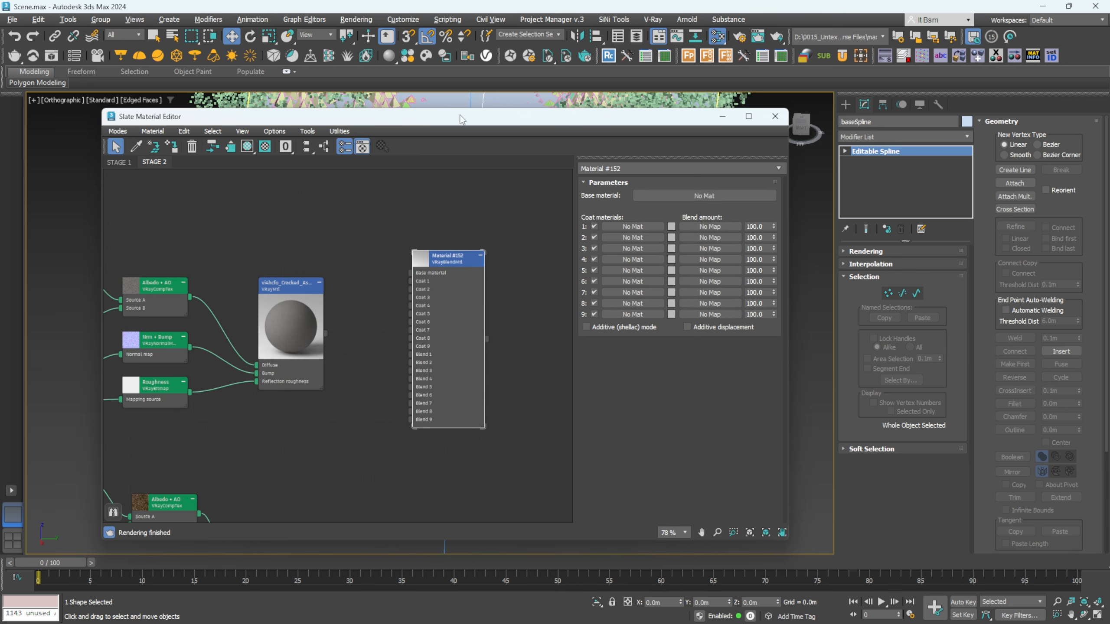
Step: Apply the new blend material to the ground plane and bring up the live render in the V-Ray Frame Buffer
drag(461, 118, 819, 151)
alt+middle_drag(437, 284, 254, 255)
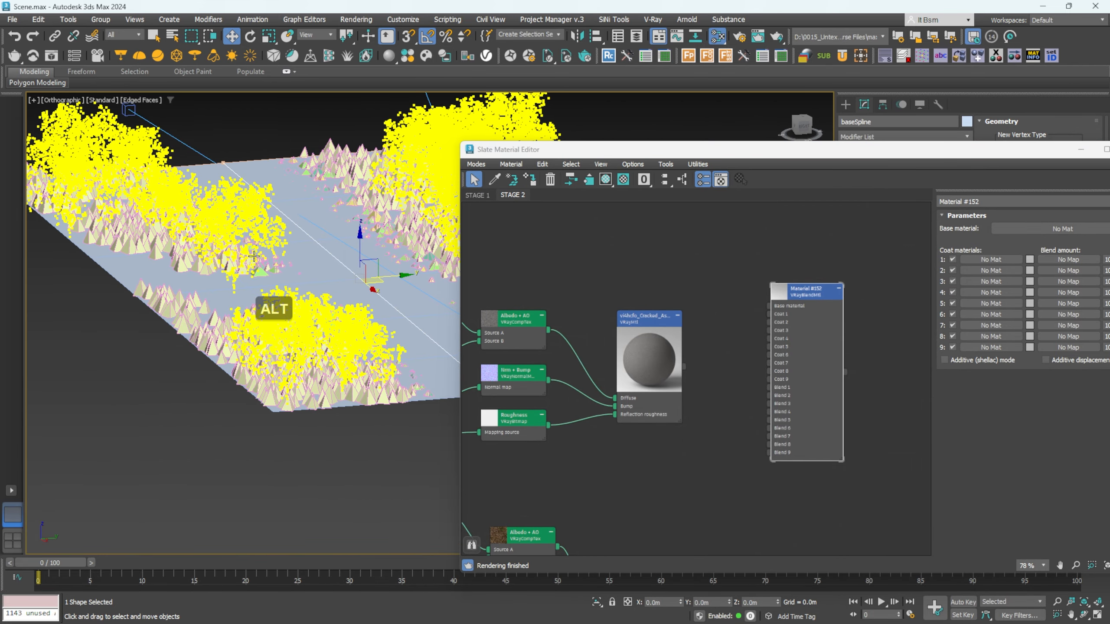
click(327, 227)
alt+middle_drag(327, 226, 324, 265)
click(57, 54)
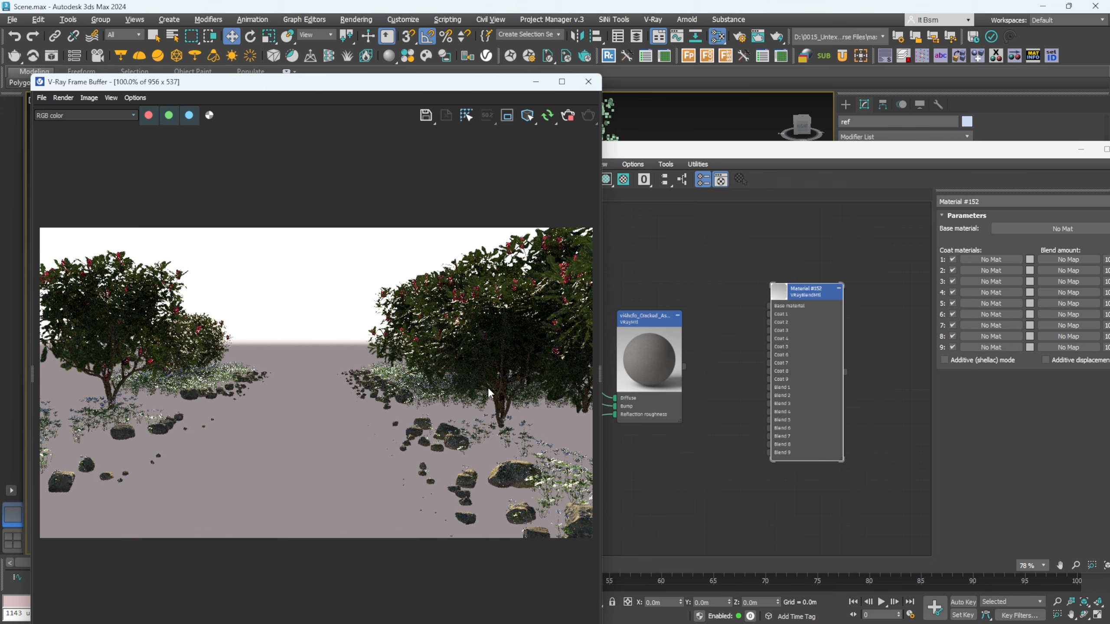
Step: Place the Slate Material Editor beside the frame buffer and narrow its window so that the render stays in view
click(744, 320)
drag(770, 150, 675, 96)
drag(365, 174, 571, 178)
middle_drag(787, 299, 690, 296)
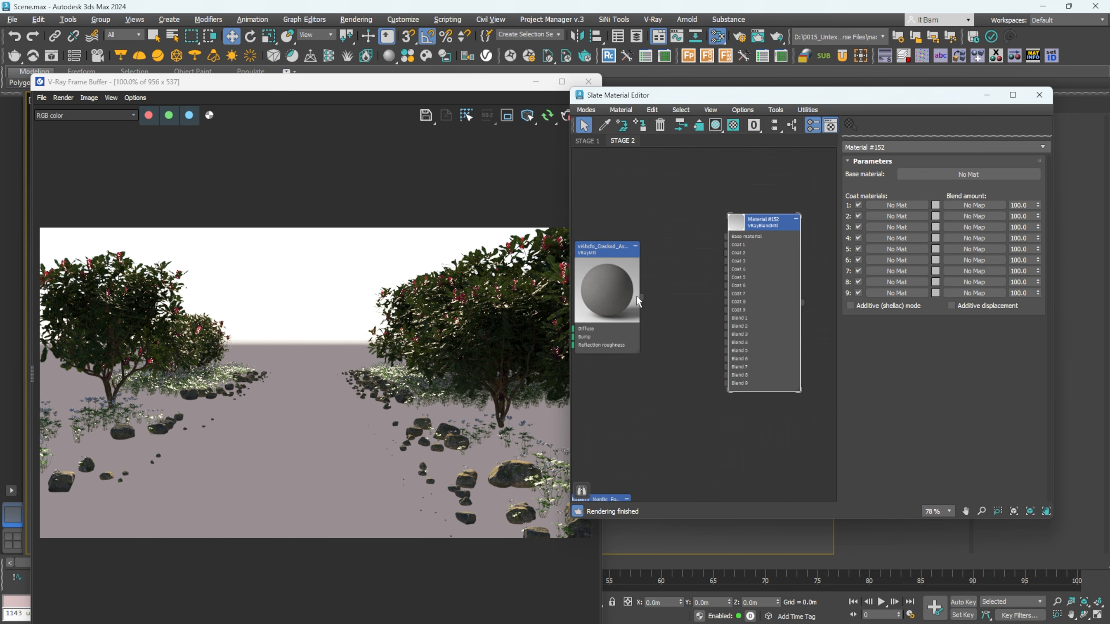
Step: Connect the vi4hcfo_Cracked_Asphalt material to the Base material input of the VRayBlendMtl
scroll(636, 297, up, 1)
mouse_move(604, 253)
ctrl+alt+mouse_down()
mouse_move(626, 234)
mouse_move(623, 244)
ctrl+alt+mouse_up()
drag(663, 287, 739, 231)
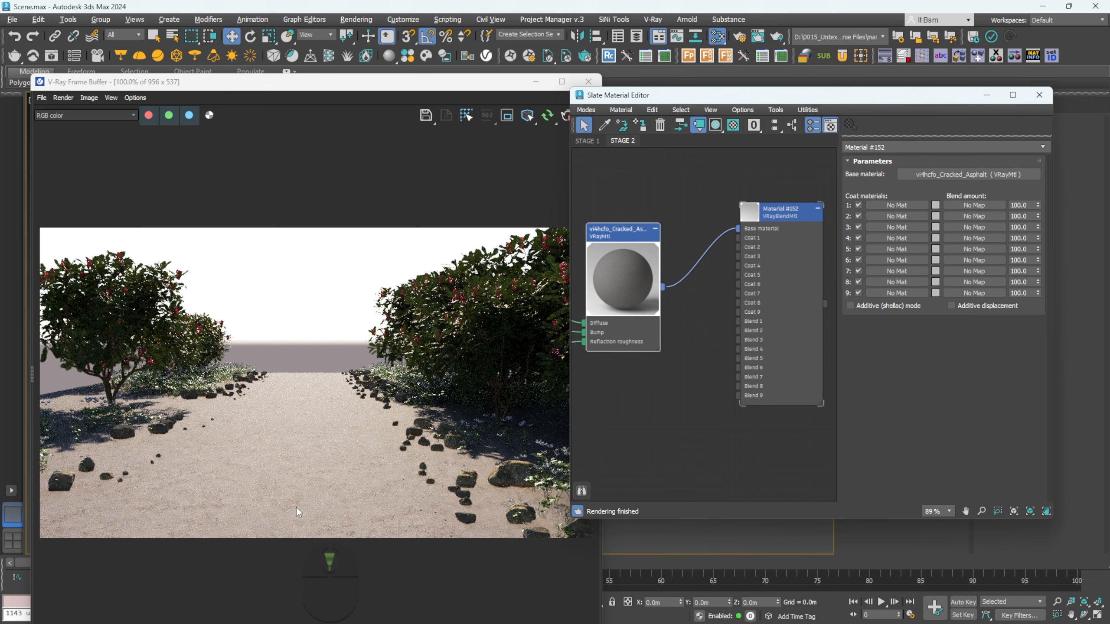
Step: Collapse the preview of the asphalt material node and move the Nordic ground material node up towards it
scroll(703, 263, down, 3)
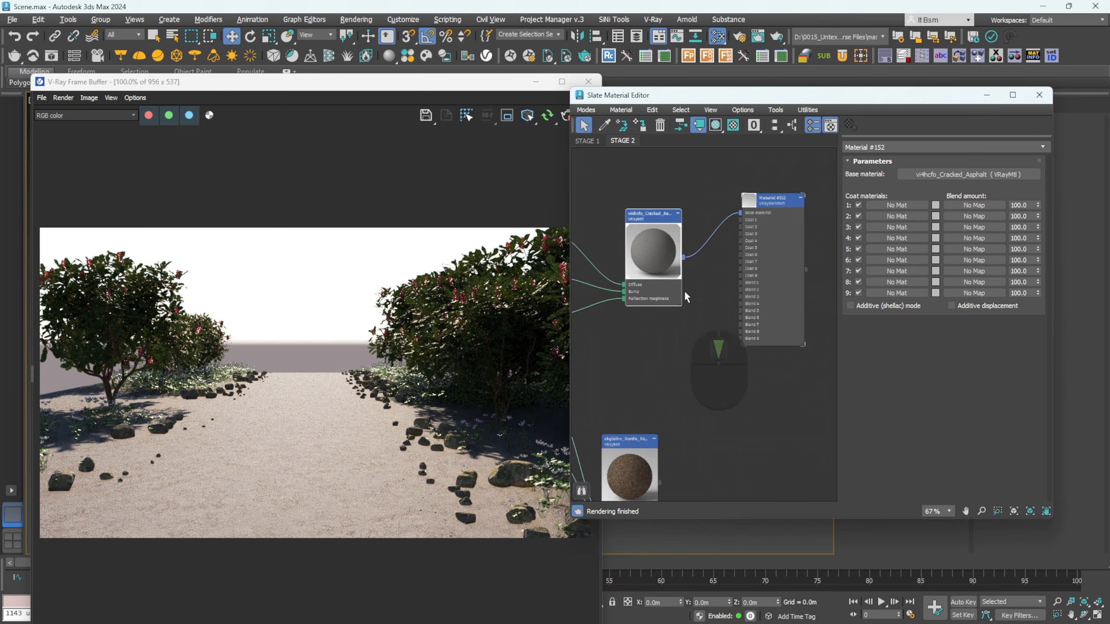
click(656, 245)
scroll(680, 267, down, 2)
mouse_move(667, 311)
middle_down()
mouse_move(680, 266)
mouse_move(668, 314)
middle_up()
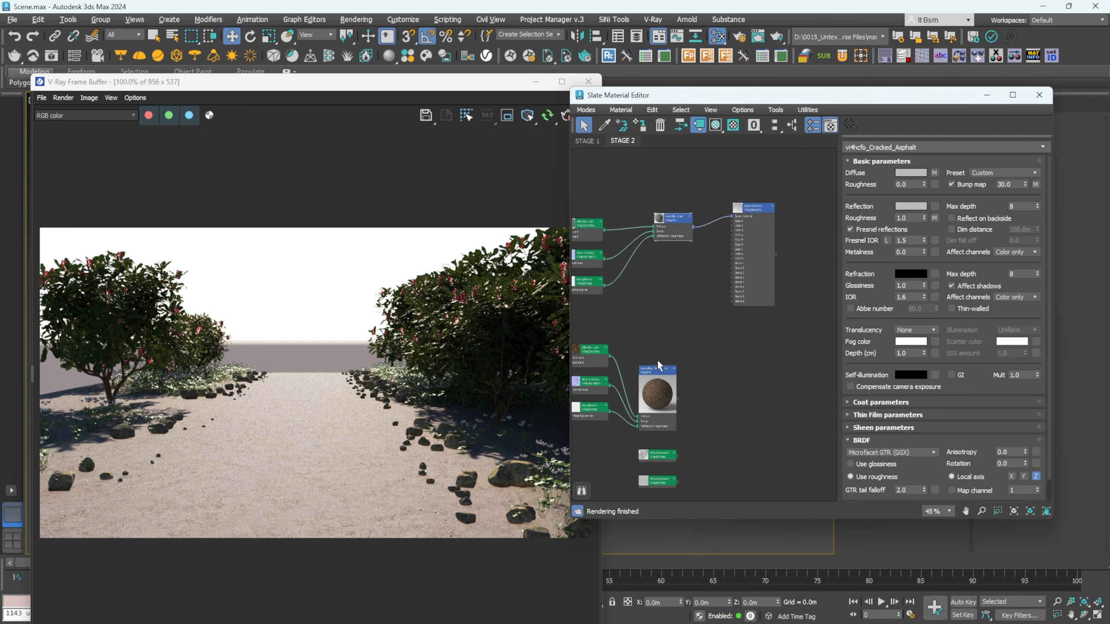
drag(655, 372, 656, 329)
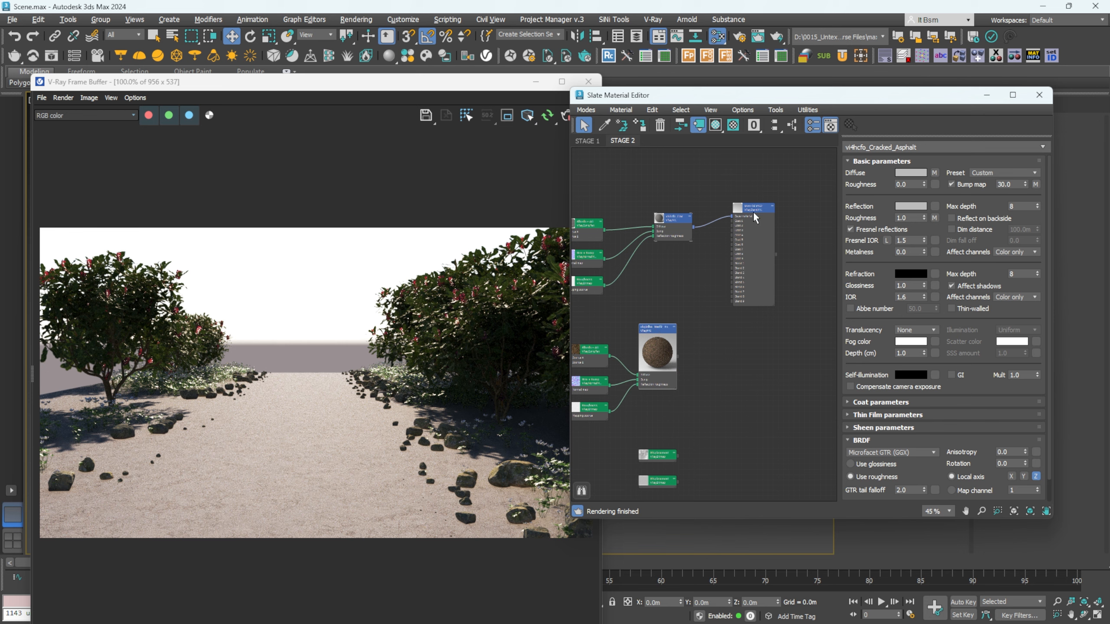
Step: Show the blend material's parameters, place the Nordic ground material directly below the asphalt node and connect it to Coat 1
click(751, 211)
scroll(756, 225, up, 5)
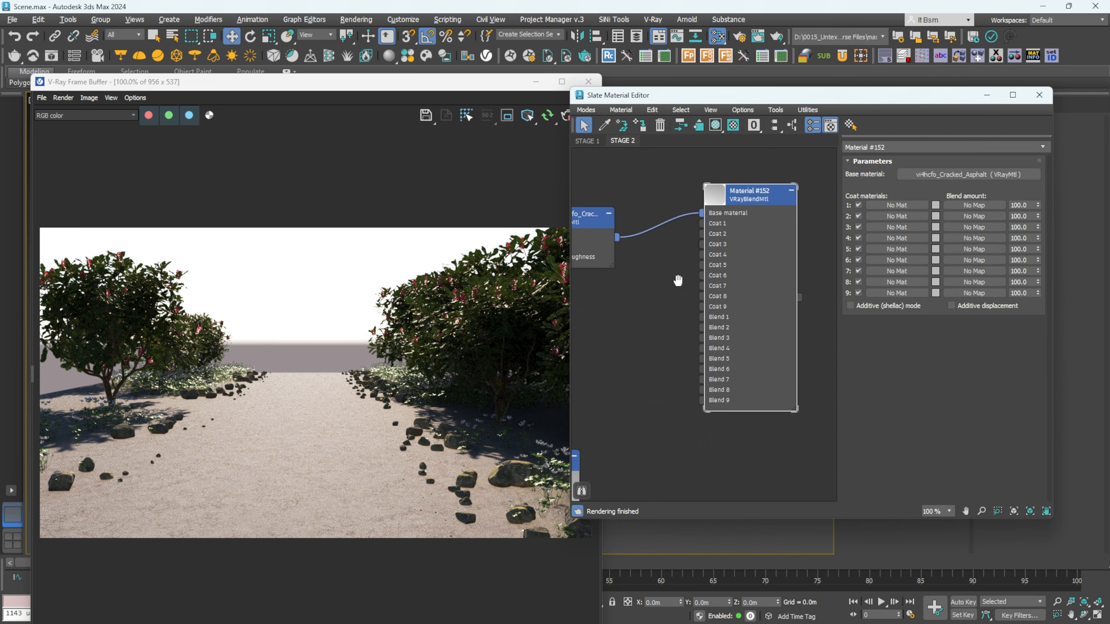
scroll(752, 221, down, 1)
middle_drag(677, 280, 702, 250)
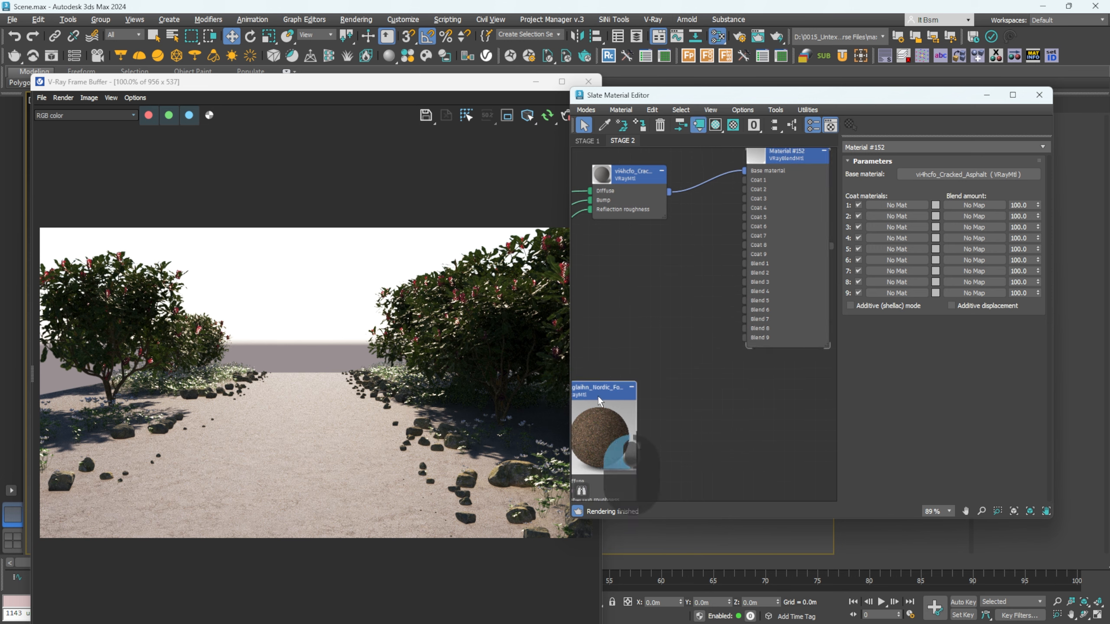
drag(598, 396, 643, 253)
middle_drag(705, 218, 684, 271)
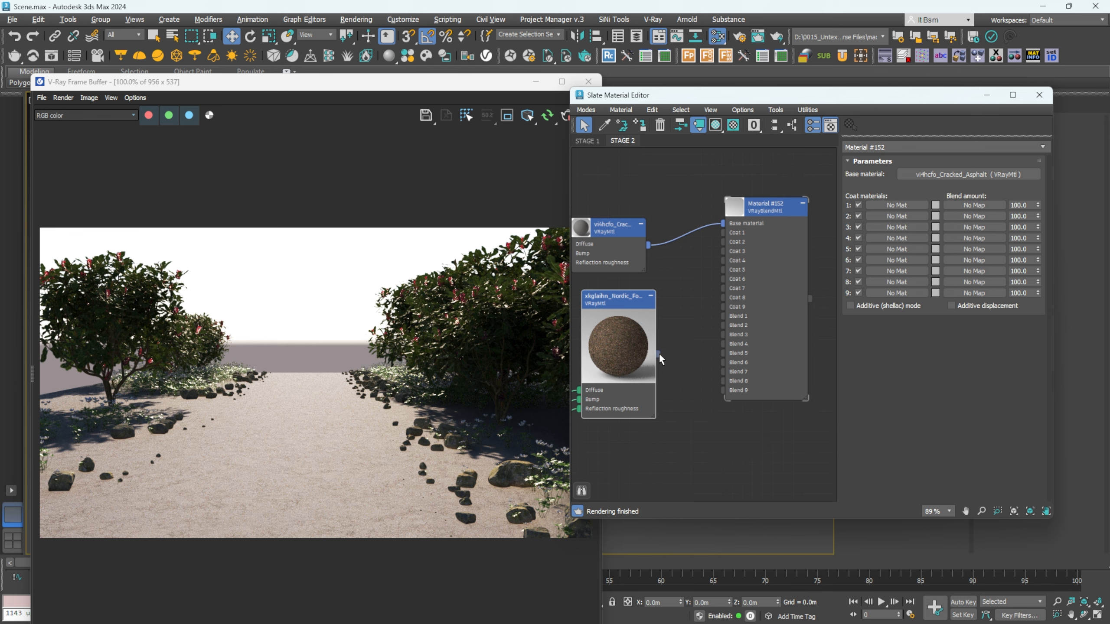
drag(658, 354, 723, 233)
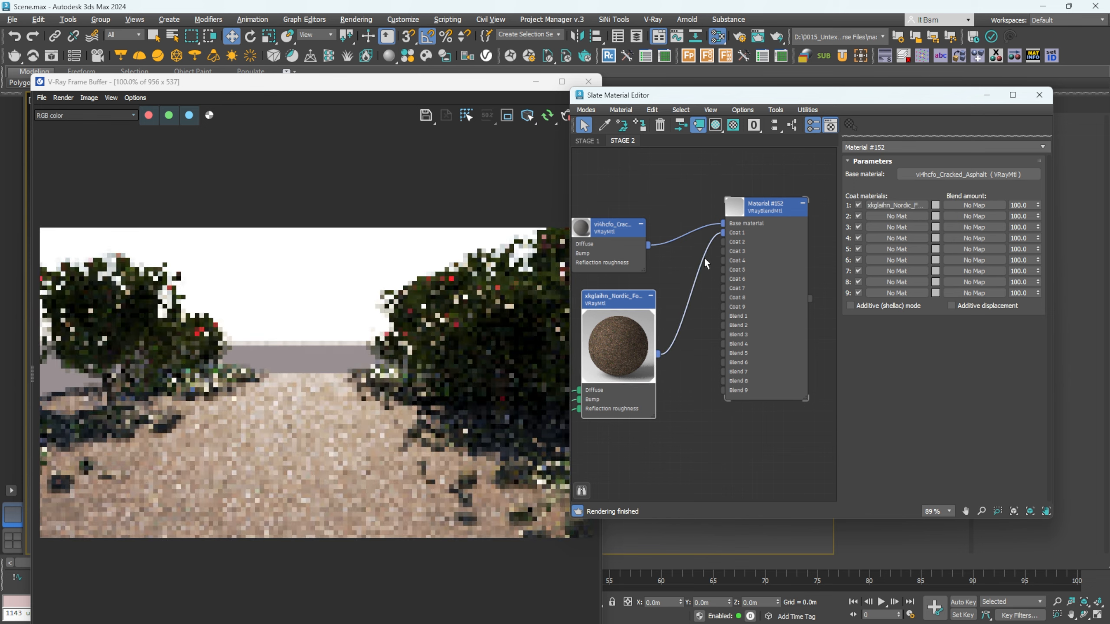
Step: Examine the blended ground texture of the path close up in the render
middle_drag(671, 318, 689, 304)
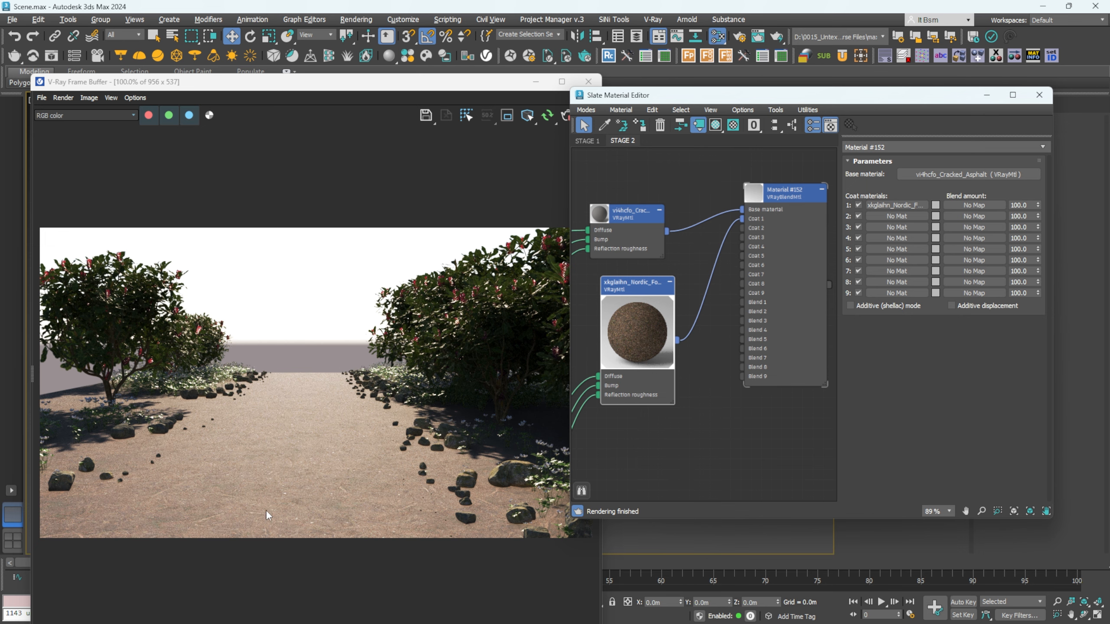
scroll(271, 507, up, 2)
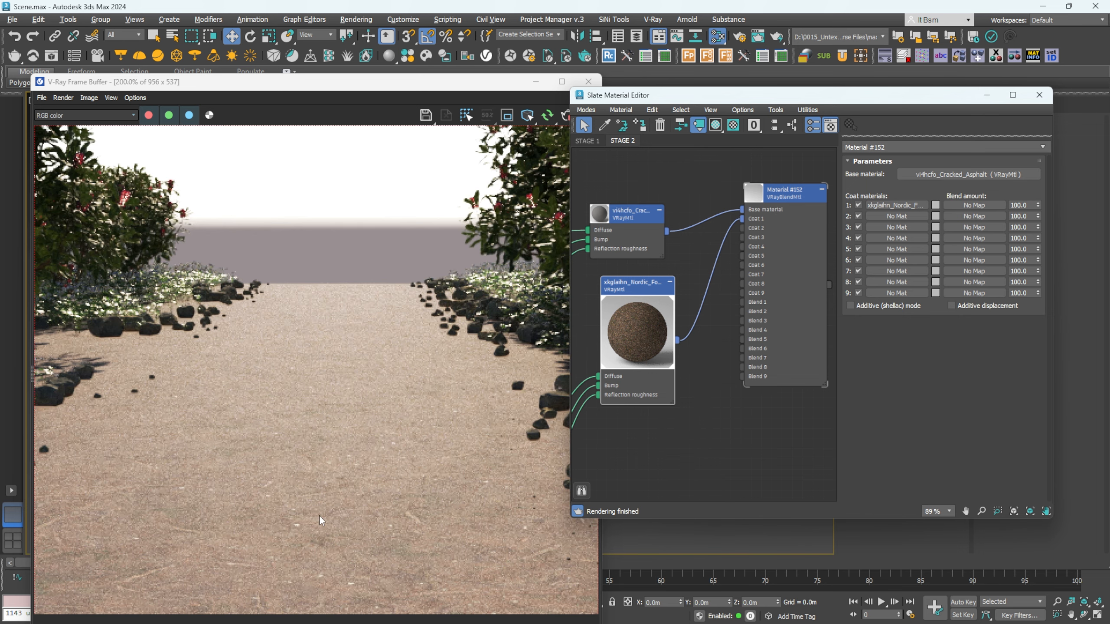
middle_drag(321, 484, 337, 472)
scroll(323, 522, down, 2)
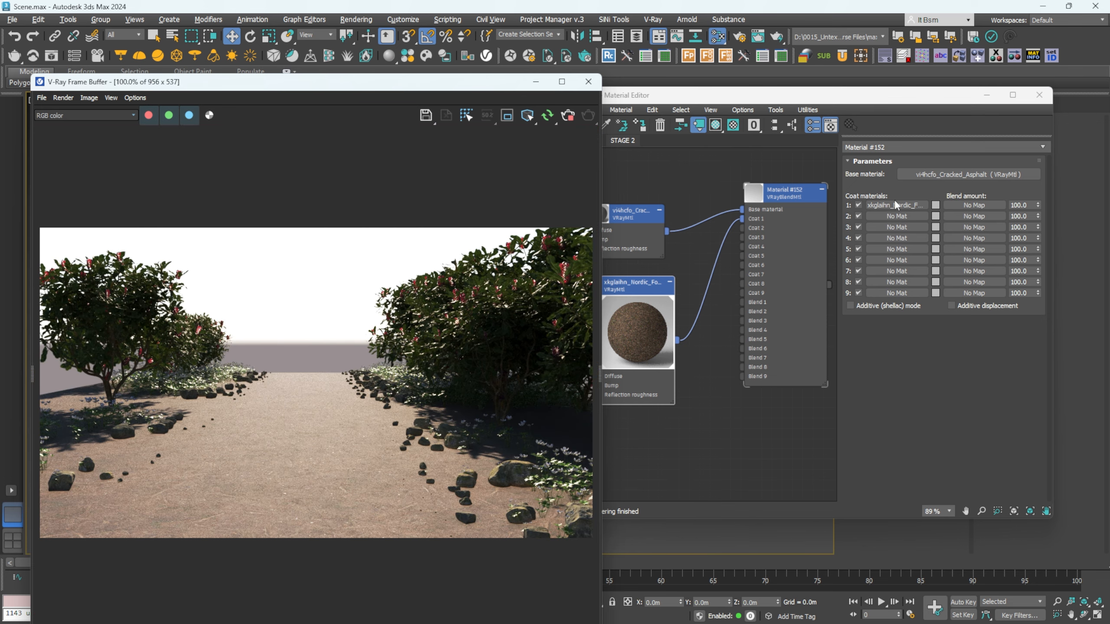
Step: Set the Coat 1 blend colour to pure white (255) and check the path close up in the render
click(936, 208)
drag(764, 55, 653, 30)
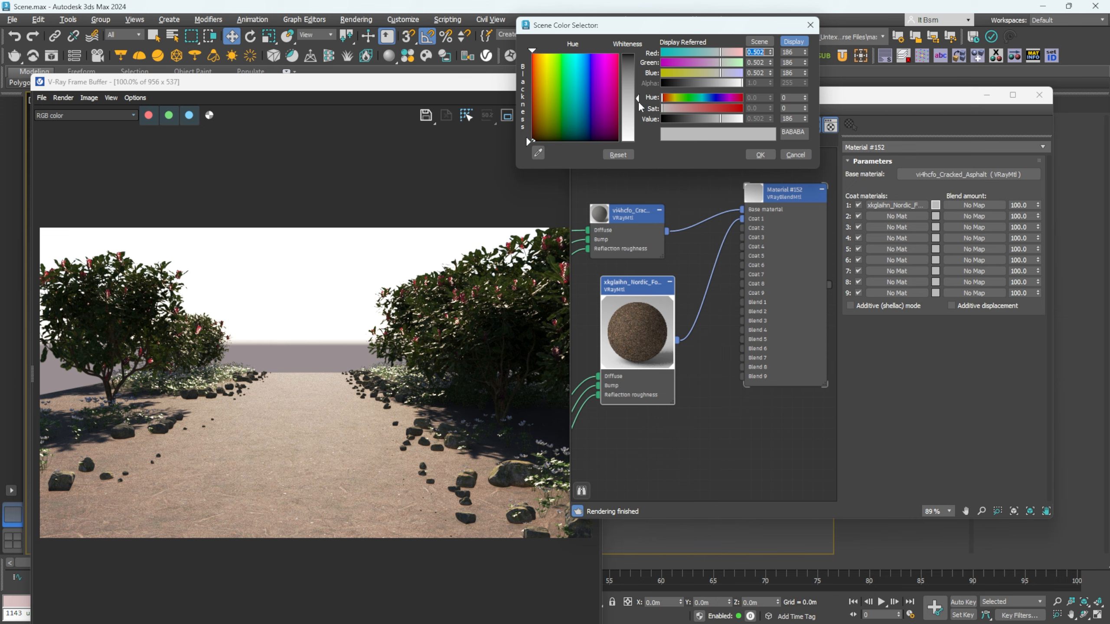
drag(638, 99, 638, 142)
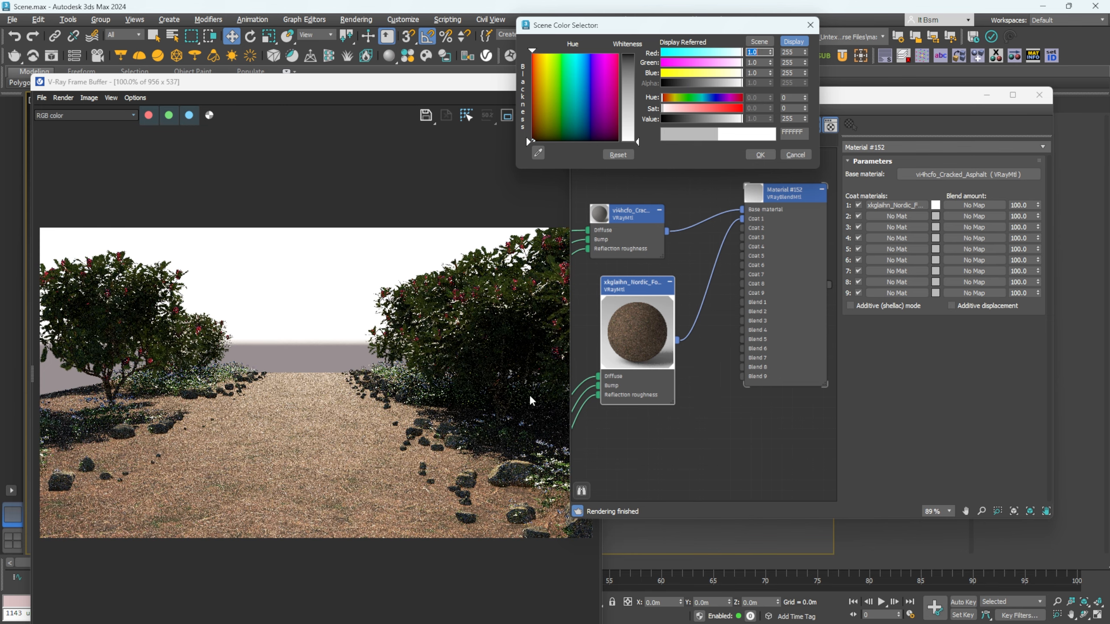
scroll(362, 514, up, 1)
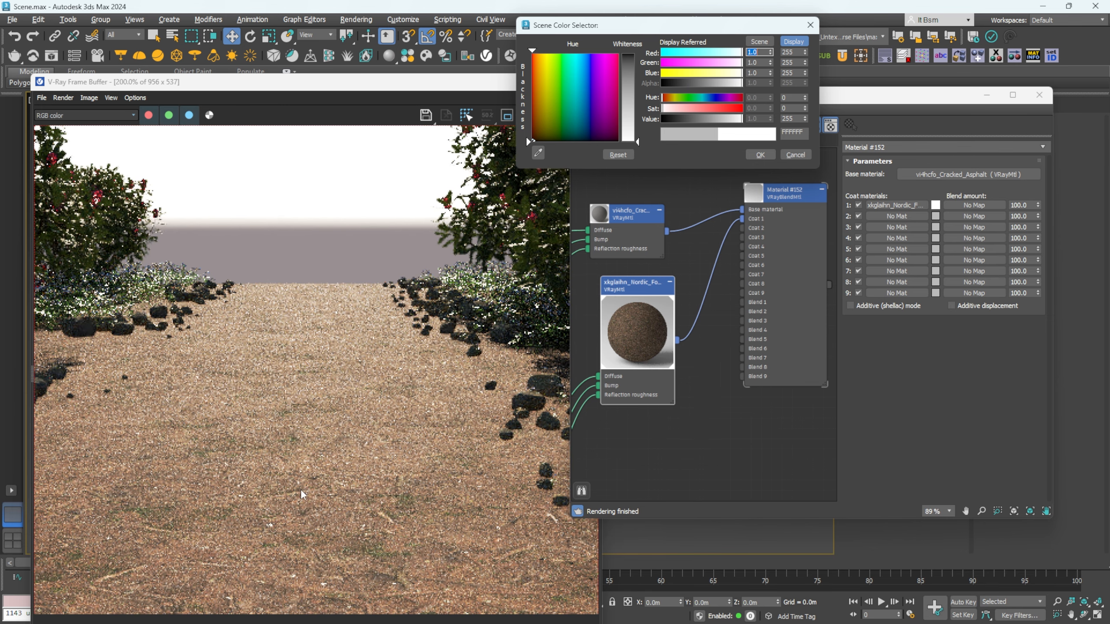
scroll(442, 463, down, 1)
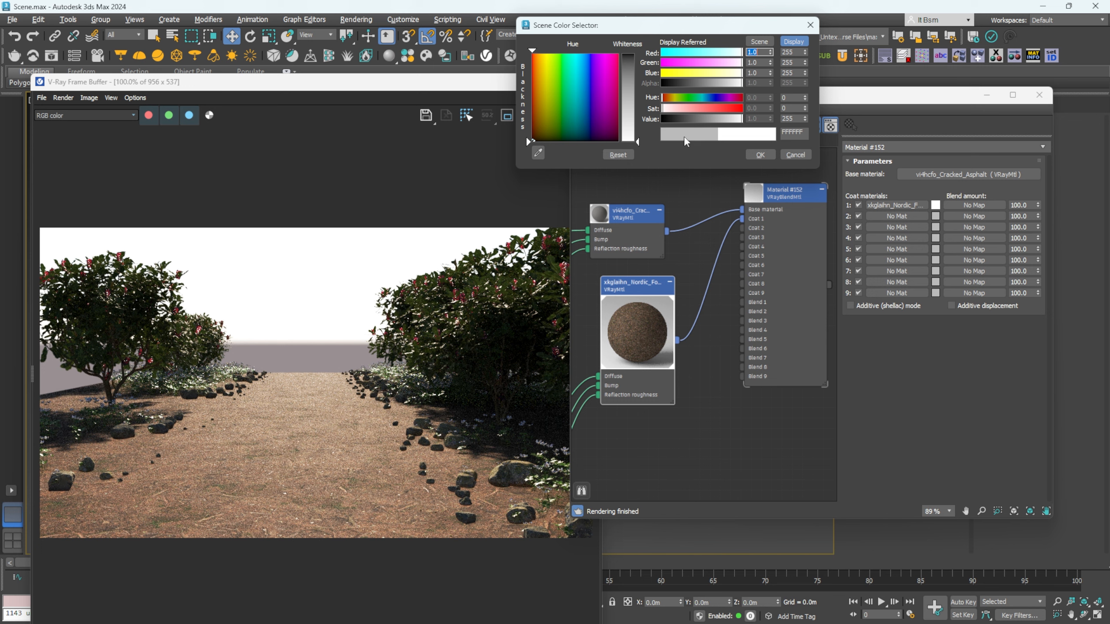
Step: Test black as the Coat 1 blend colour, and settle on a light grey with value 195
mouse_move(639, 146)
mouse_down()
mouse_move(639, 191)
mouse_move(649, 149)
mouse_move(637, 52)
mouse_up()
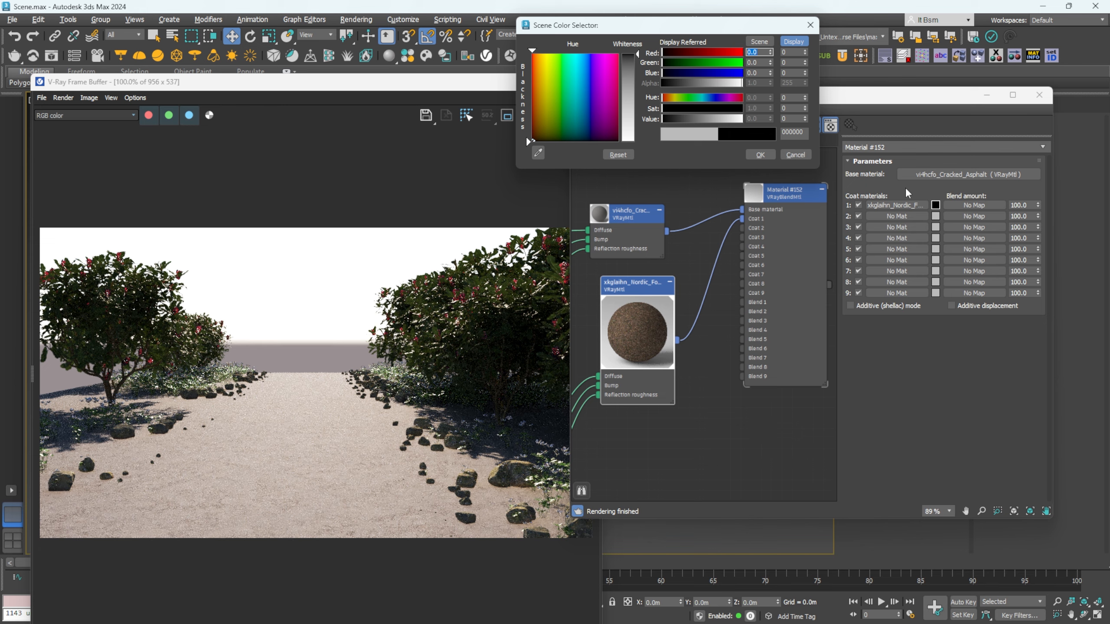
mouse_move(640, 93)
mouse_down()
mouse_move(637, 114)
mouse_move(637, 102)
mouse_up()
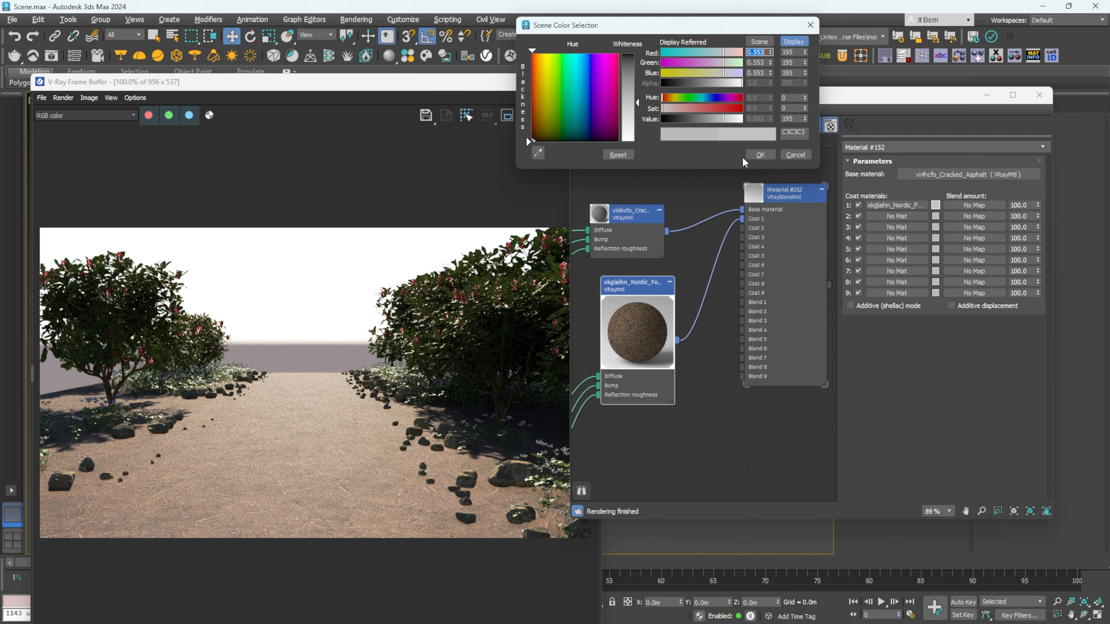
click(759, 154)
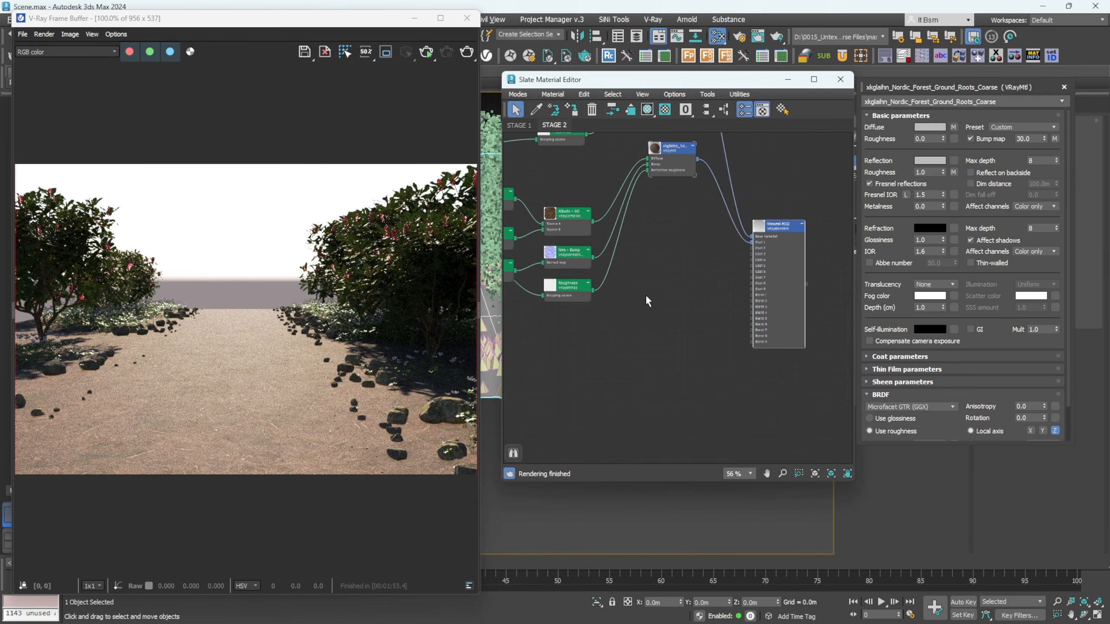
Step: Add a Noise map beside the blend material and connect it to the Blend 1 input
scroll(668, 309, down, 1)
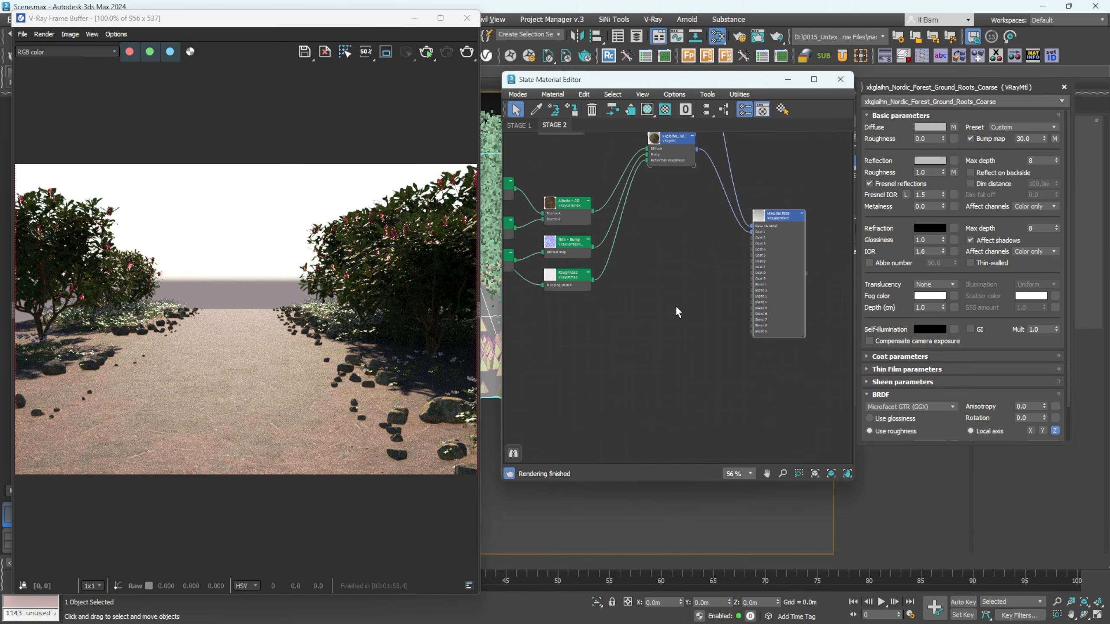
scroll(674, 296, up, 2)
right_click(653, 287)
mouse_move(691, 298)
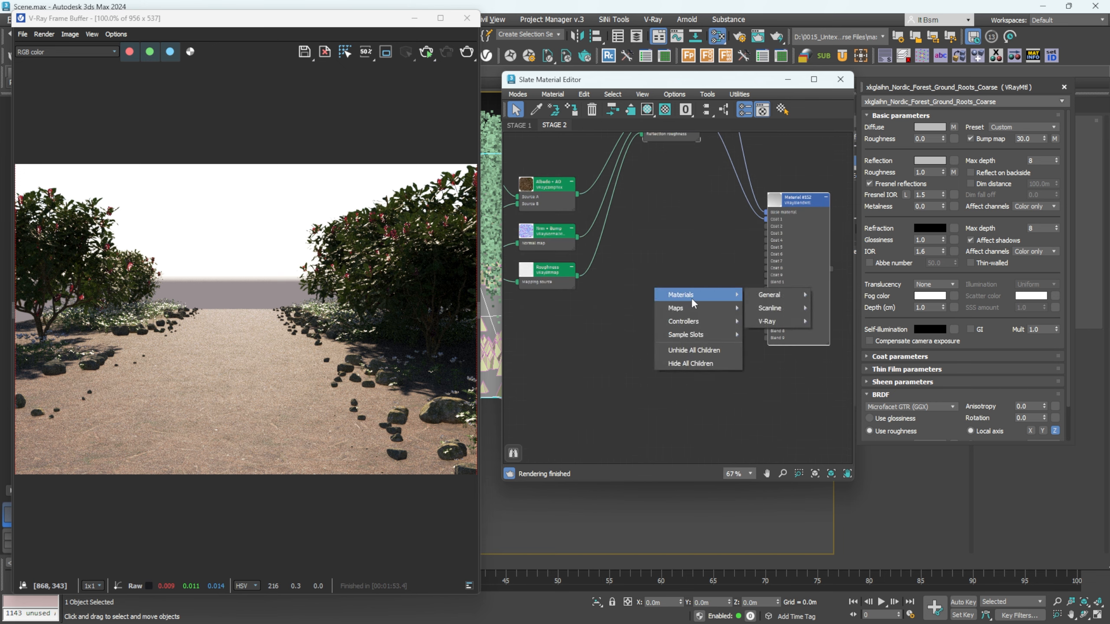
mouse_move(784, 324)
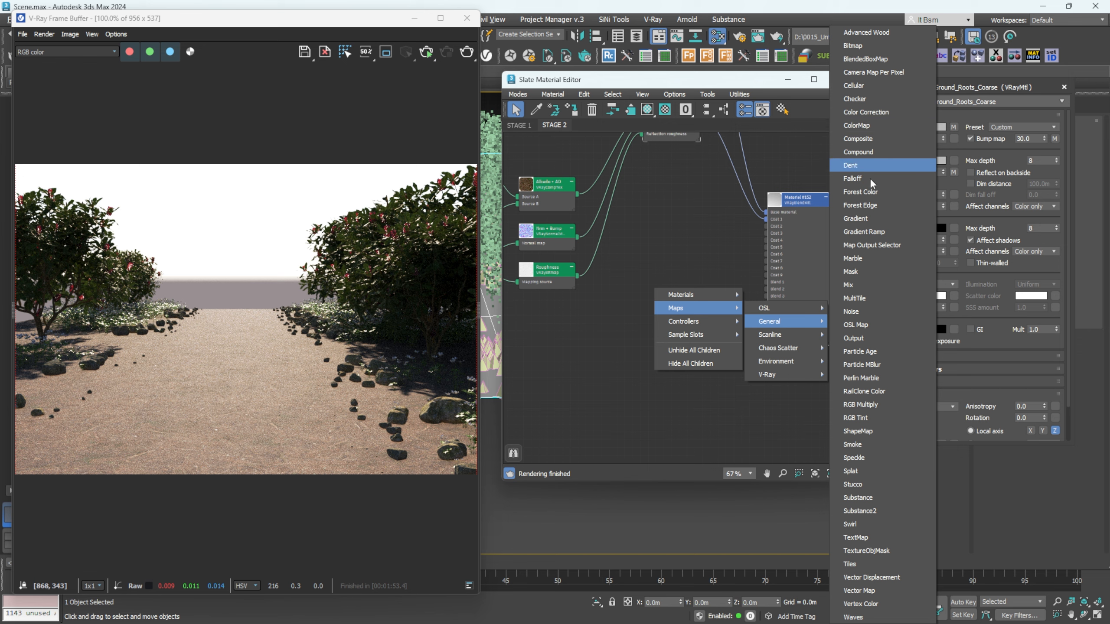
click(863, 285)
double_click(798, 202)
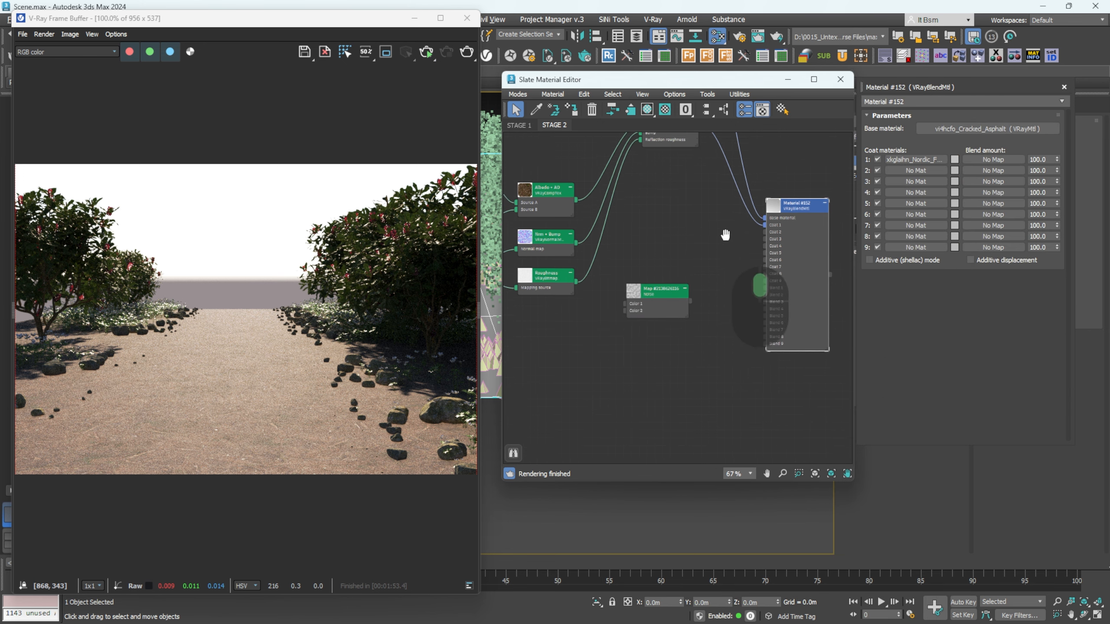
drag(688, 343, 764, 332)
middle_drag(702, 277, 661, 271)
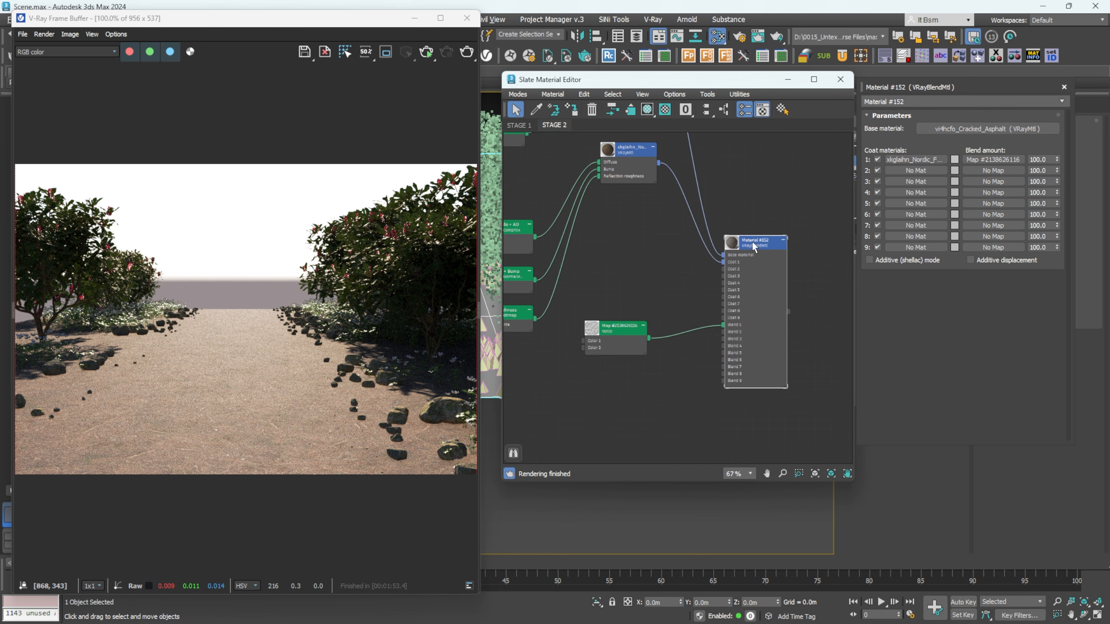
Step: Cancel a trial change of the Coat 1 blend colour, and show the Noise map's parameters with an enlarged node preview
click(954, 160)
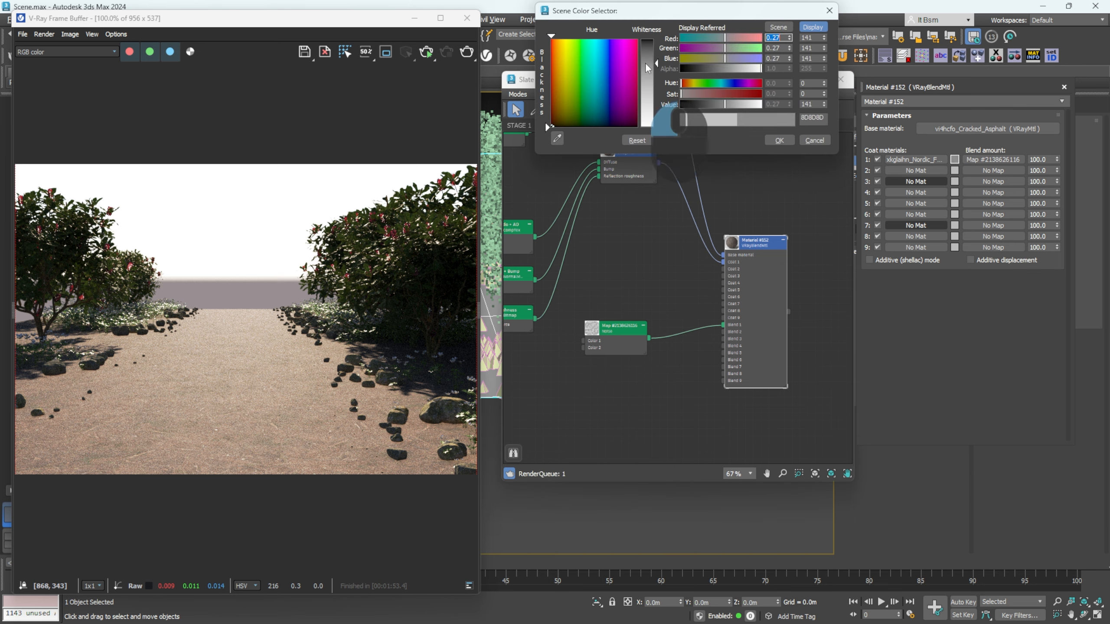
click(815, 140)
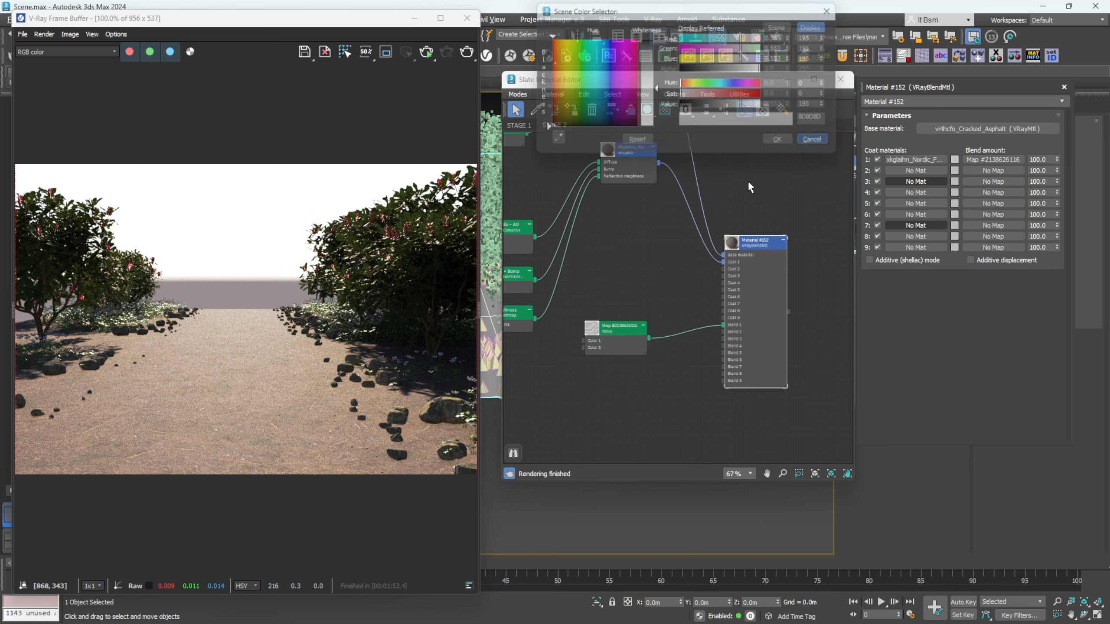
double_click(619, 329)
double_click(594, 328)
drag(617, 325, 625, 309)
scroll(619, 350, up, 2)
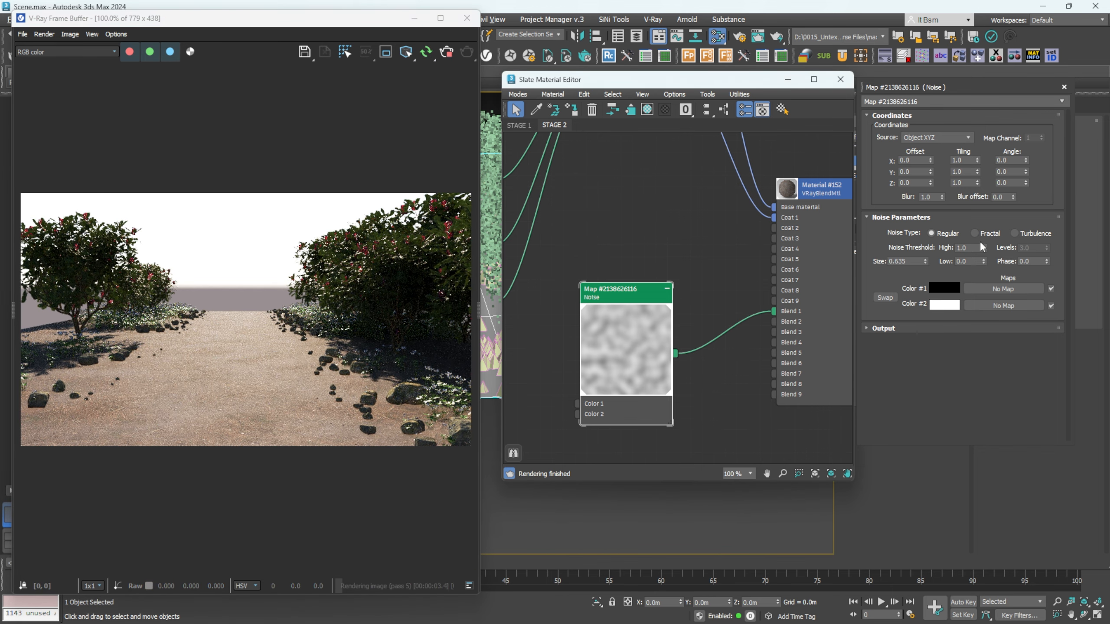
Step: Set the Noise map's threshold to High 0.7 and Low 0.3, and place its node level with the Blend 1 input
double_click(967, 248)
text(0.7)
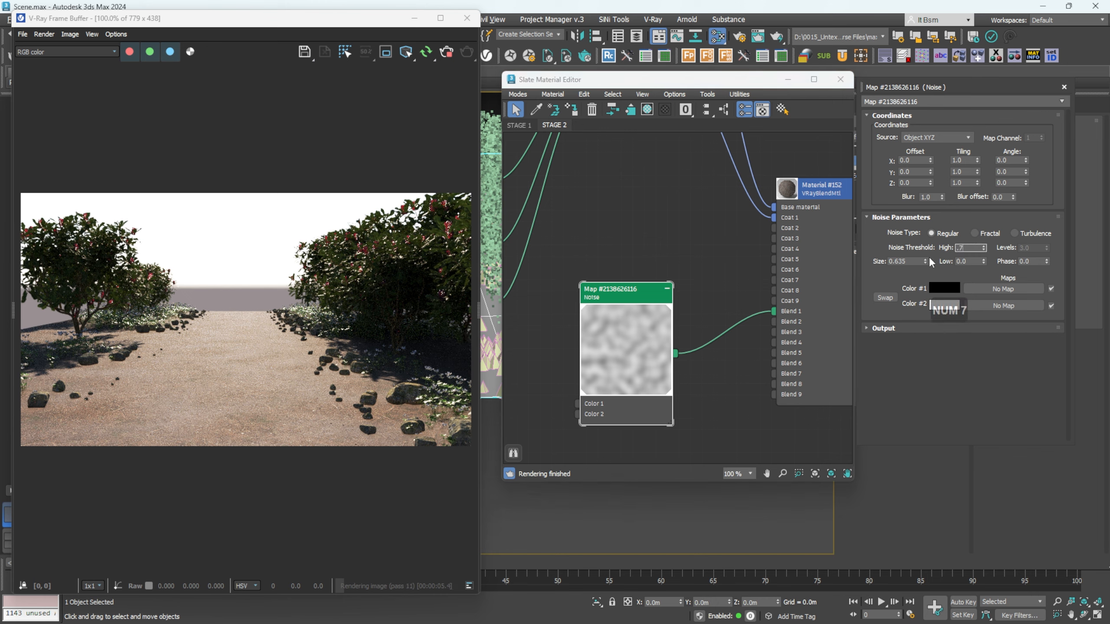
key(Return)
double_click(968, 261)
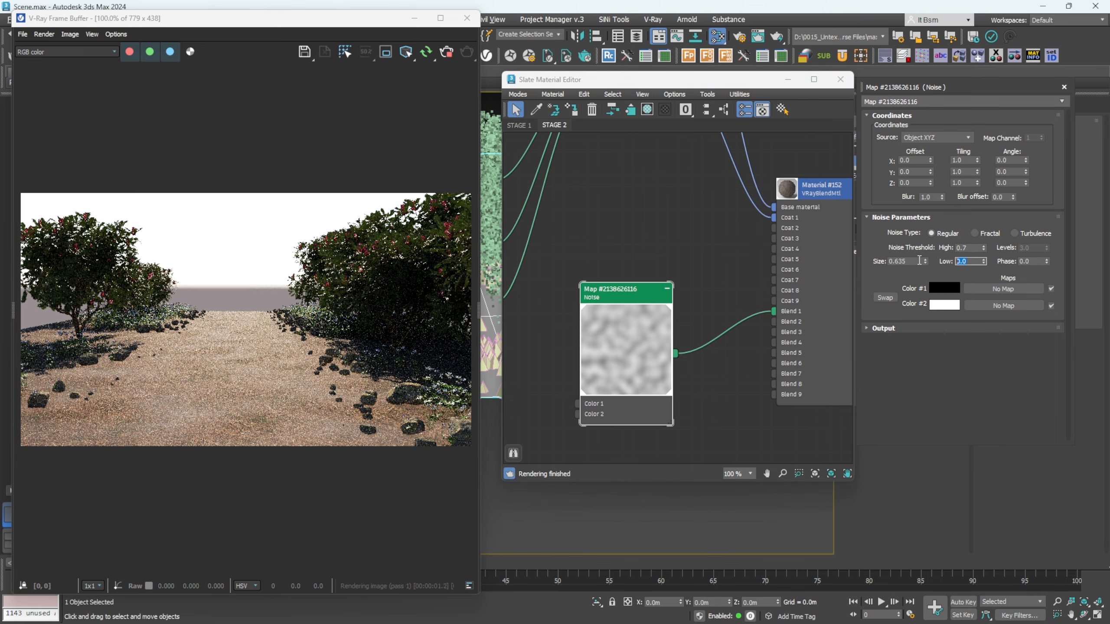
text(0.3)
key(Return)
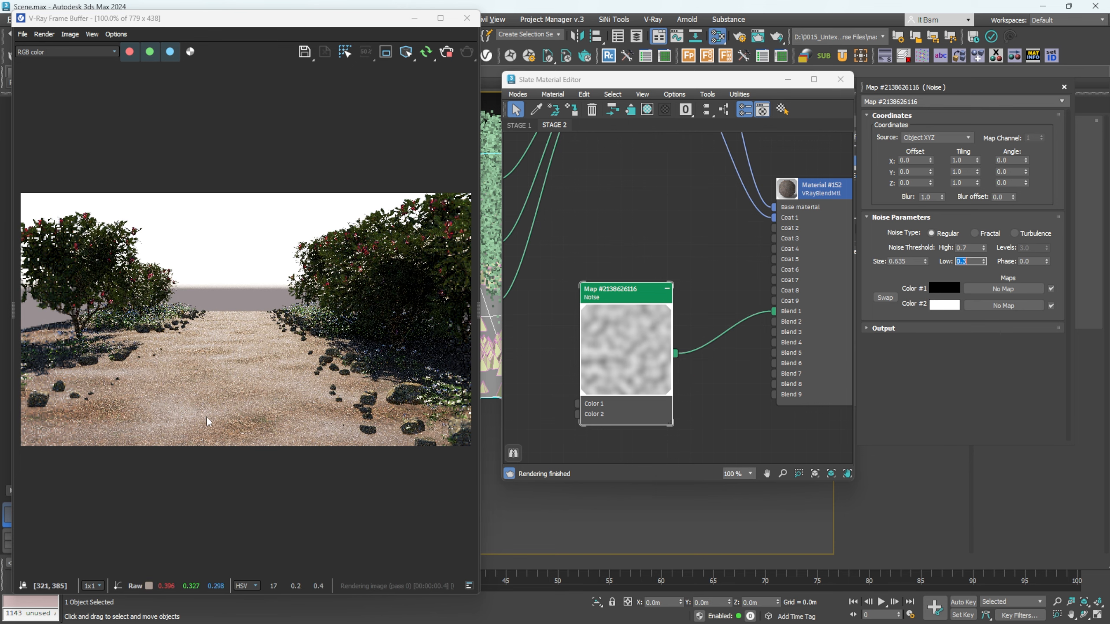
double_click(597, 348)
double_click(596, 297)
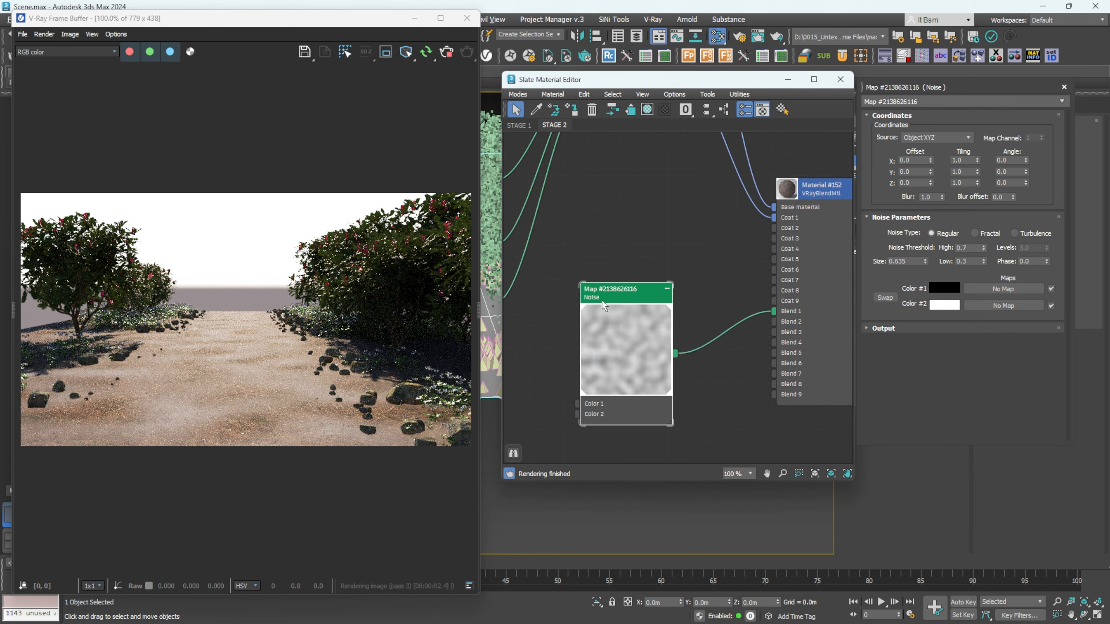
drag(628, 299, 639, 252)
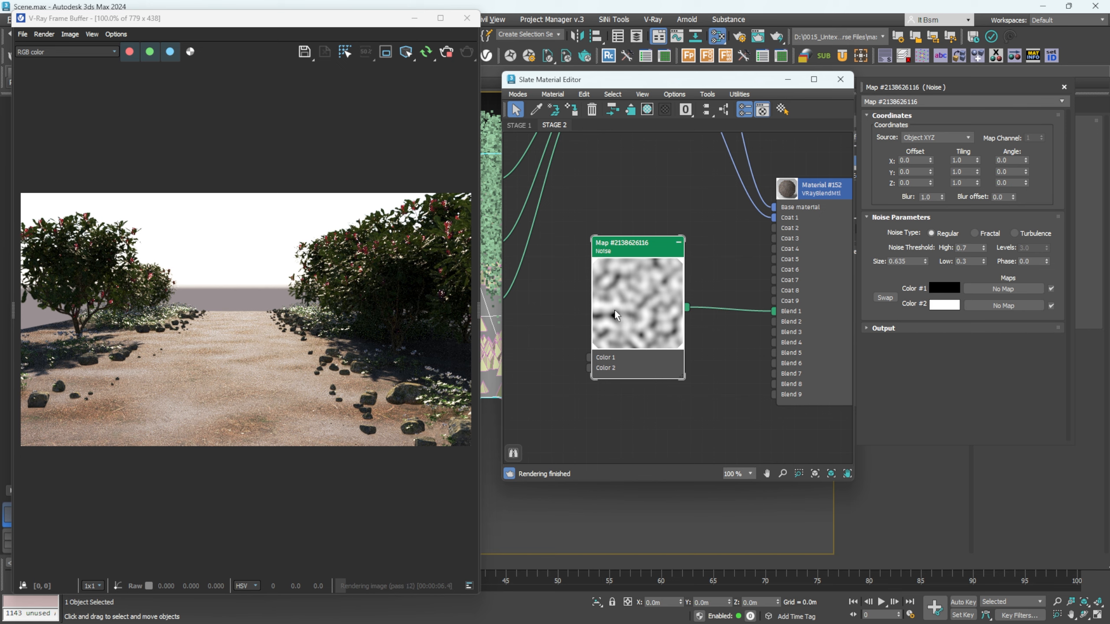
Step: Try a size of 1 for the Noise map, settle on 0.5 and check the pattern on the path in the render
double_click(909, 261)
text(1)
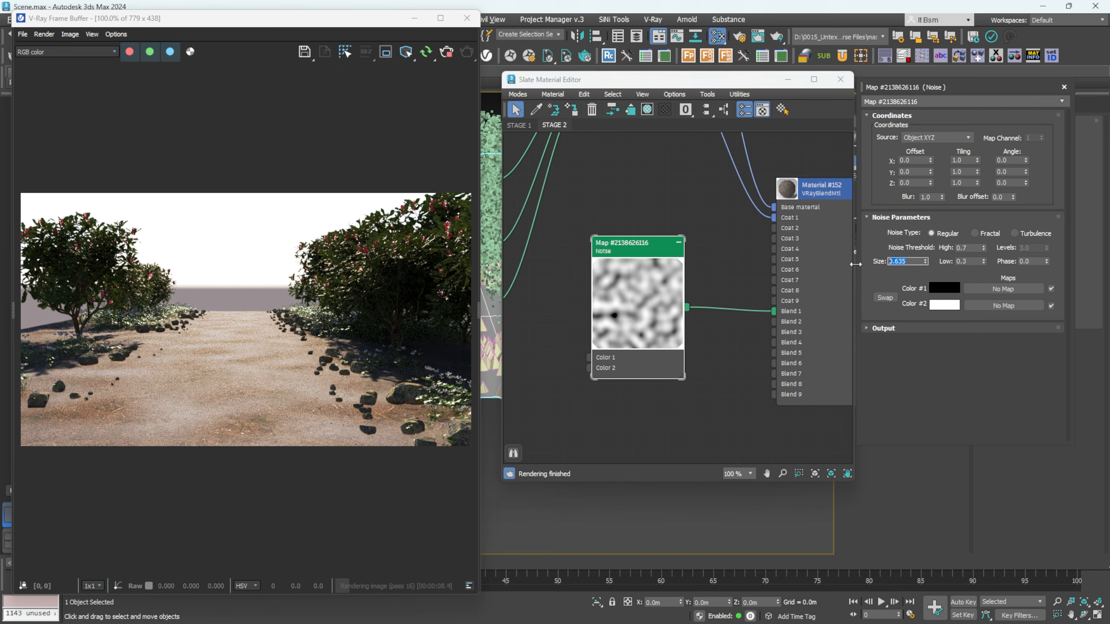
key(Return)
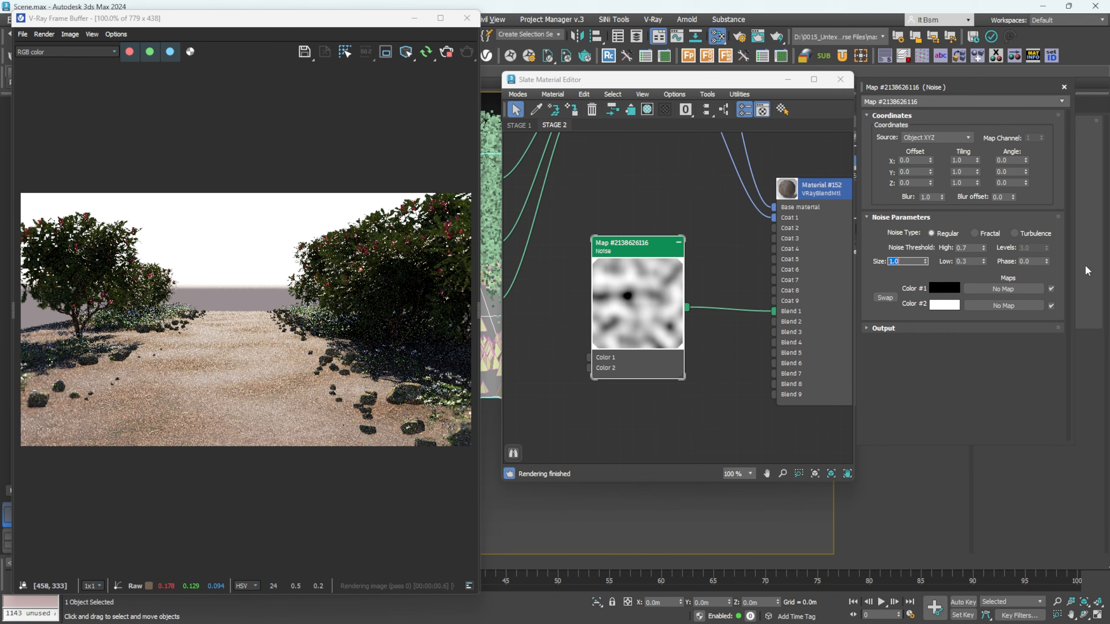
text(0.5)
key(Return)
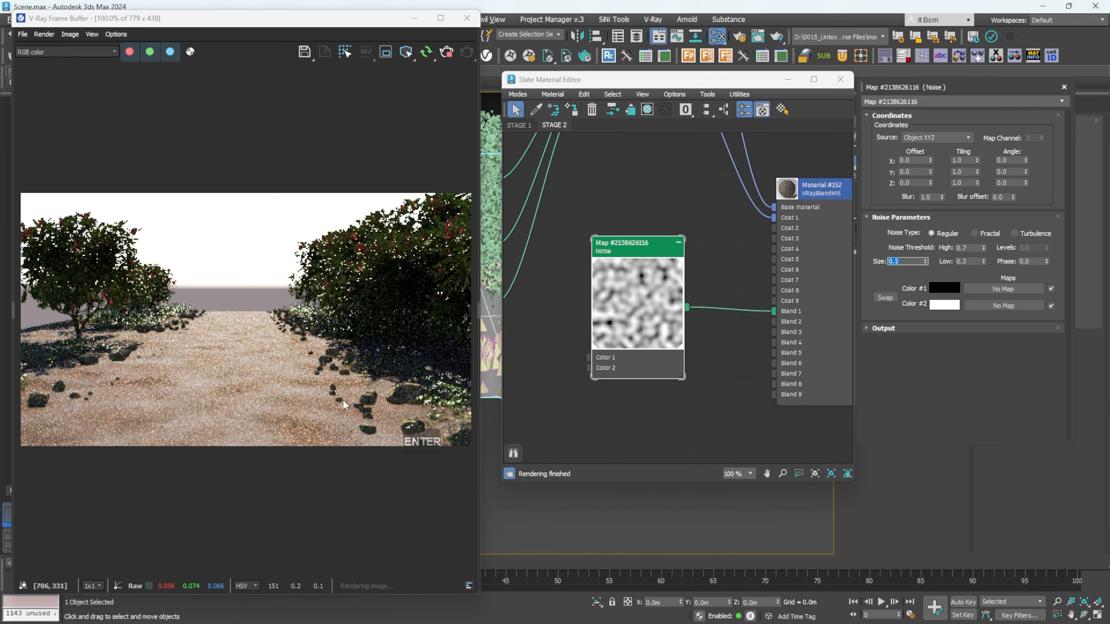
scroll(265, 433, up, 1)
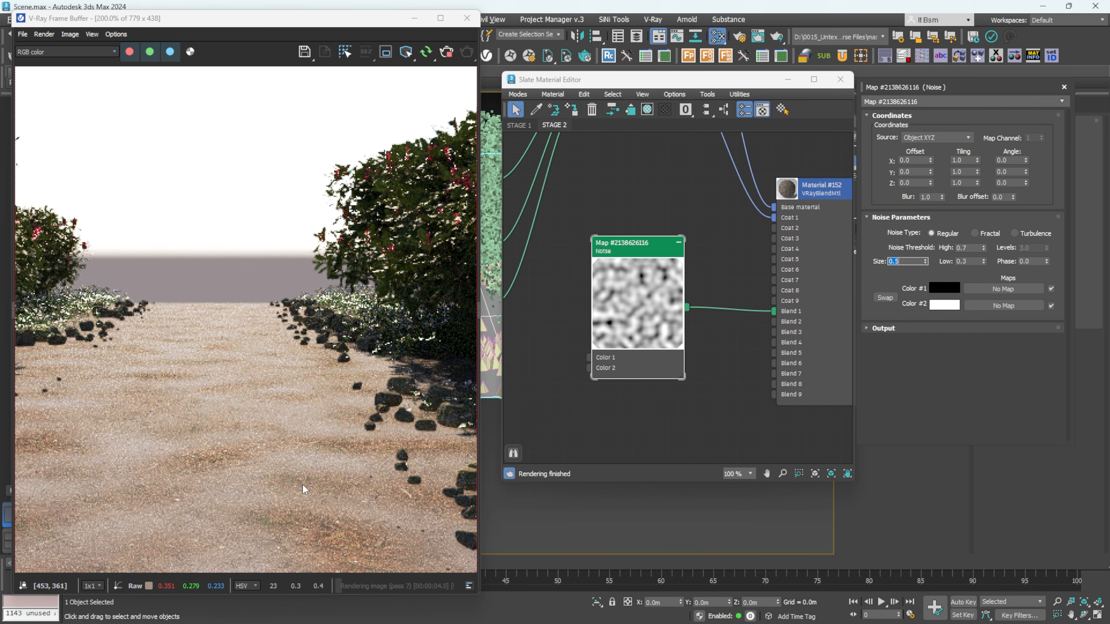
scroll(302, 484, down, 1)
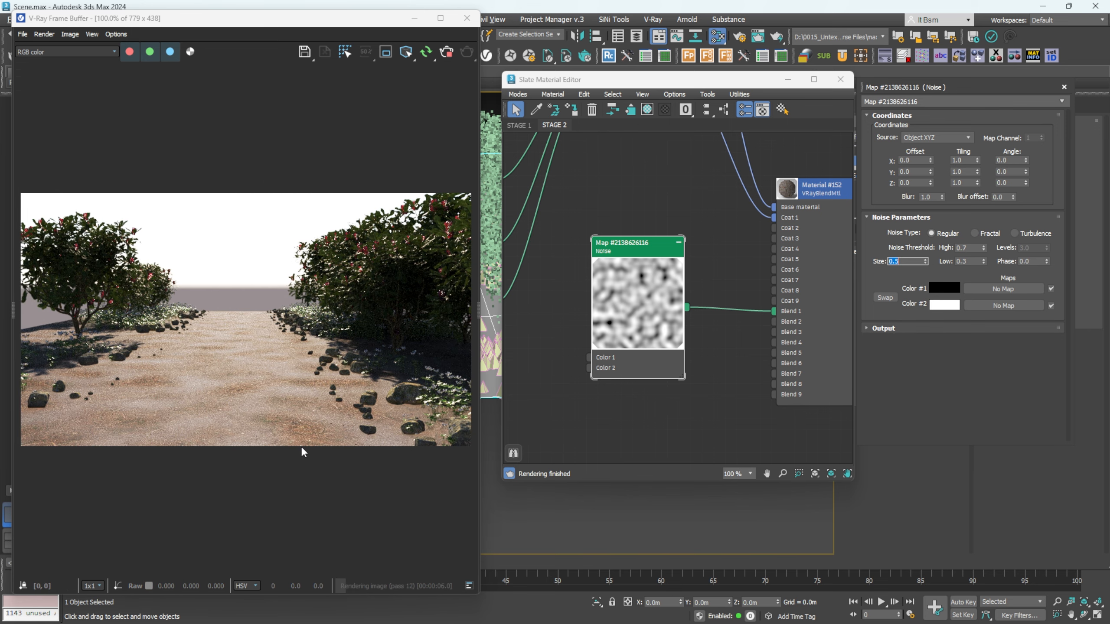
scroll(303, 449, up, 1)
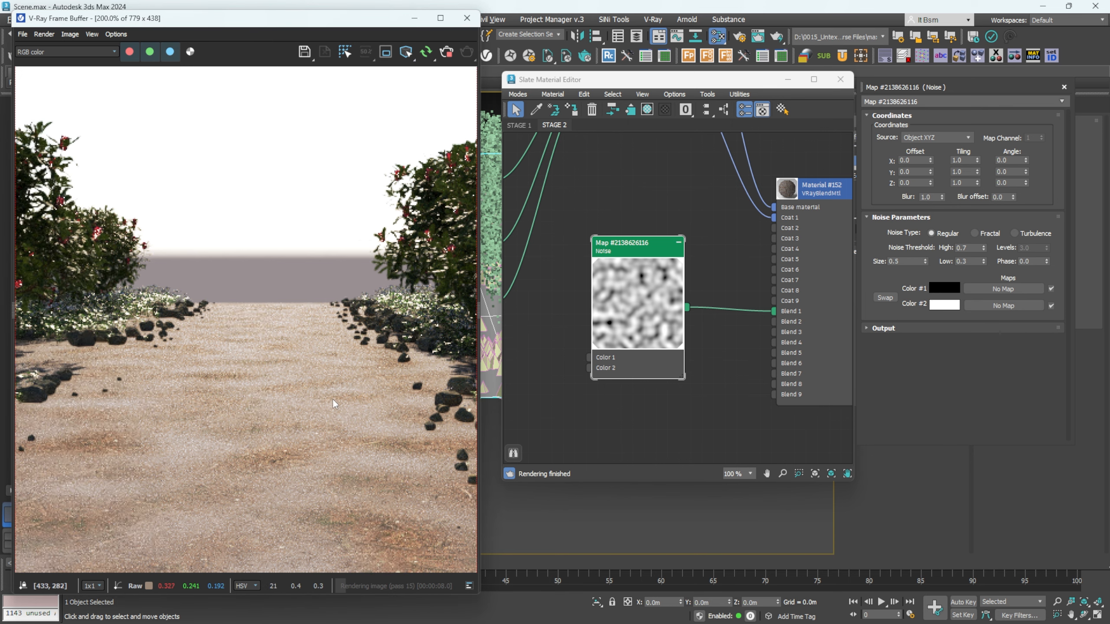
scroll(256, 447, down, 1)
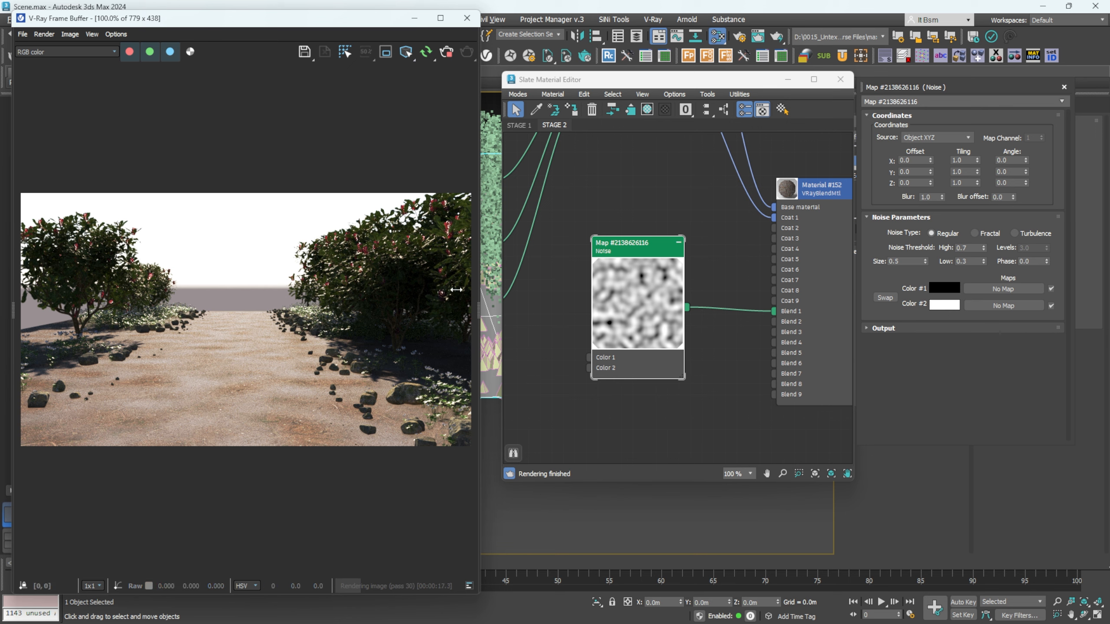
Step: Add a VRayDistanceTex map in the empty area below the blend material node
middle_drag(760, 300, 719, 290)
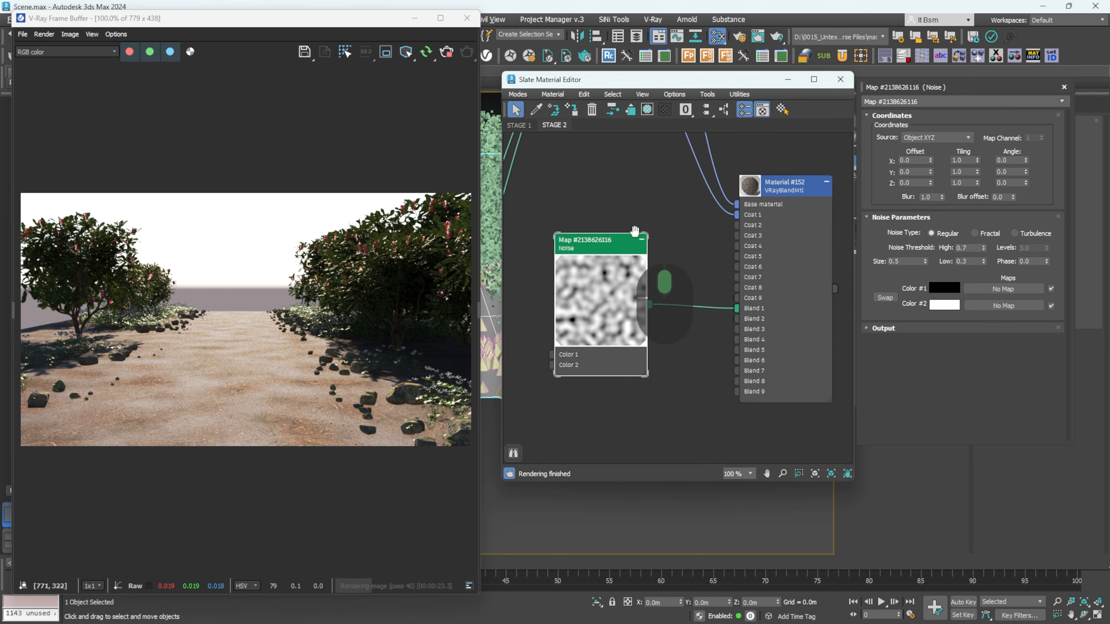
middle_drag(704, 273, 724, 315)
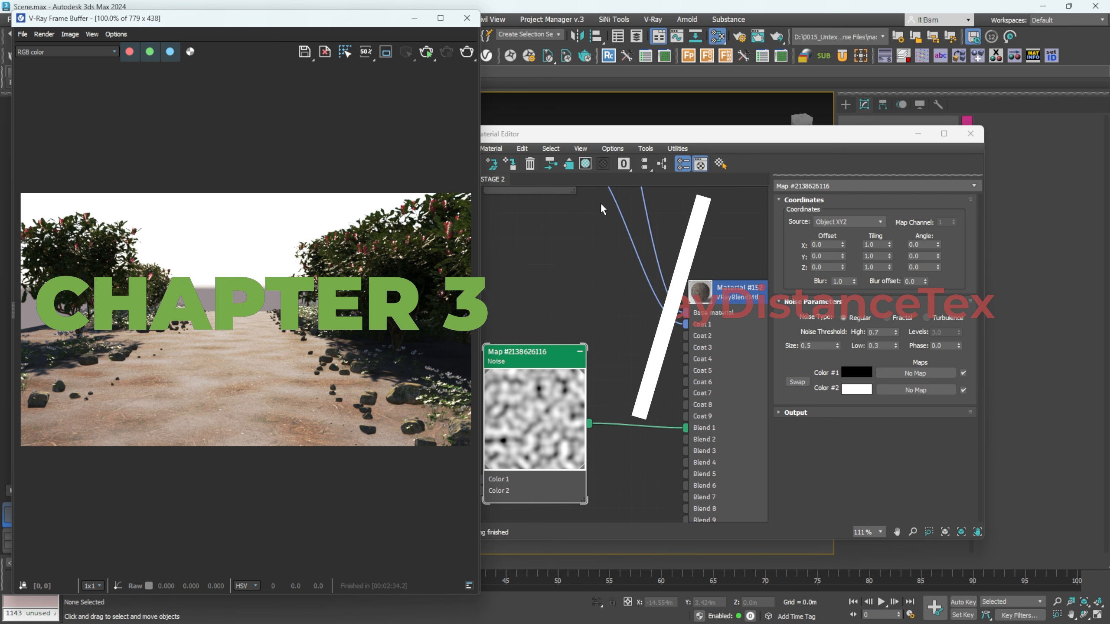
middle_drag(650, 275, 645, 225)
scroll(644, 224, down, 5)
right_click(586, 289)
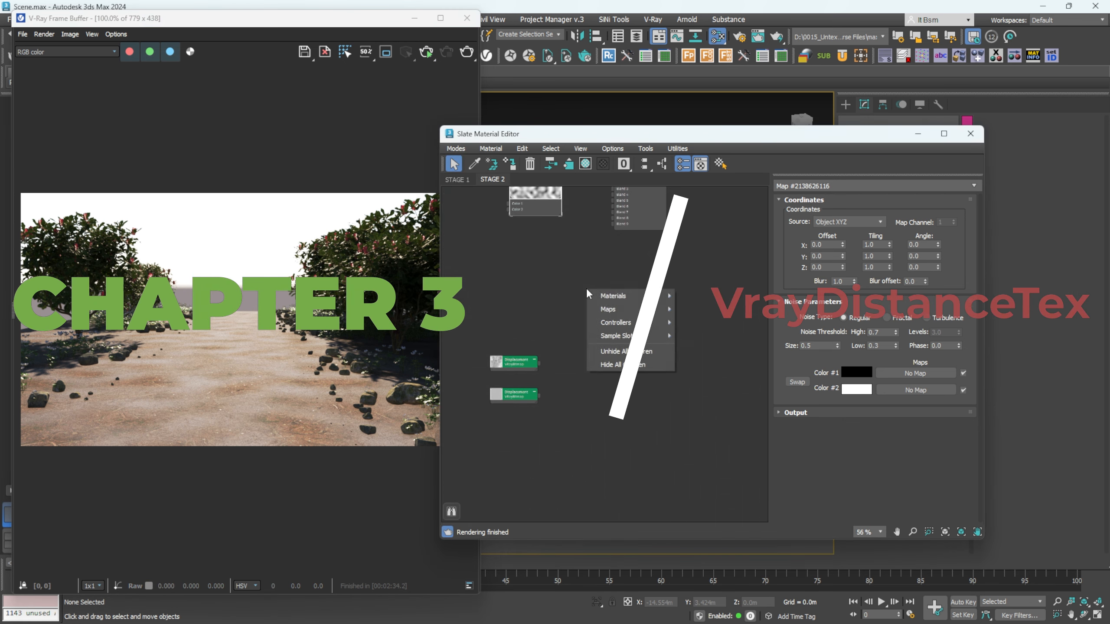
mouse_move(637, 308)
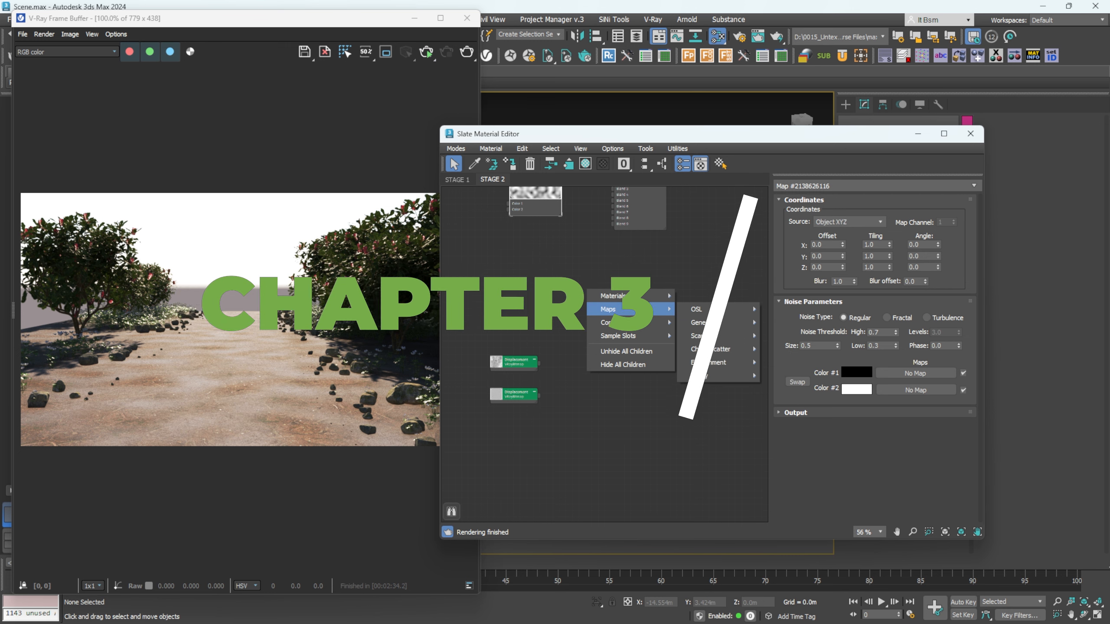
mouse_move(708, 373)
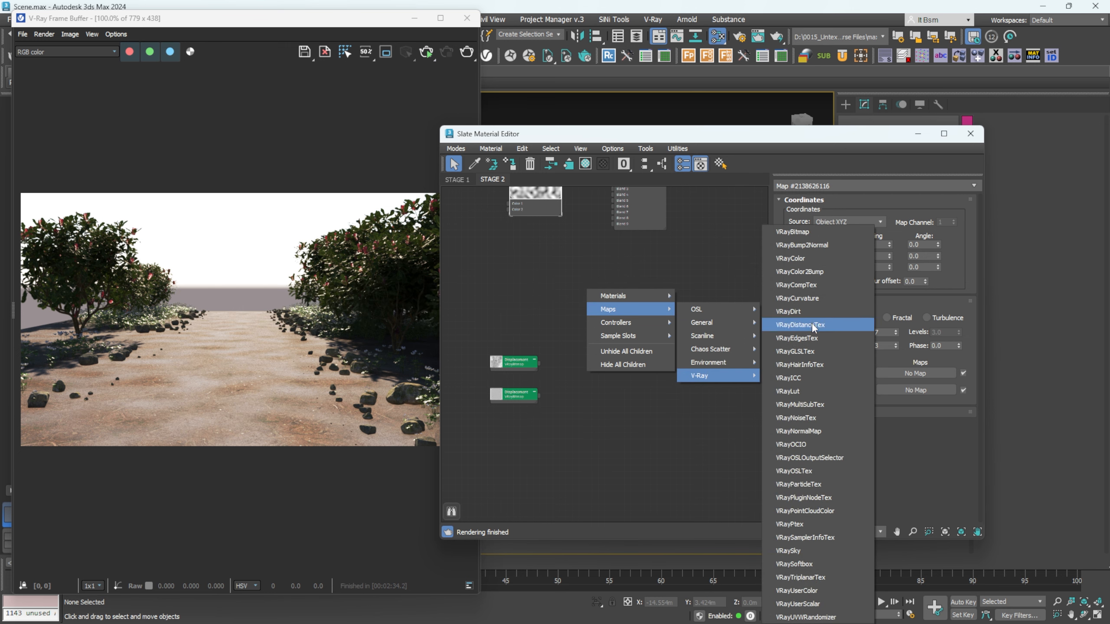
click(799, 324)
drag(588, 292, 643, 292)
scroll(695, 366, up, 1)
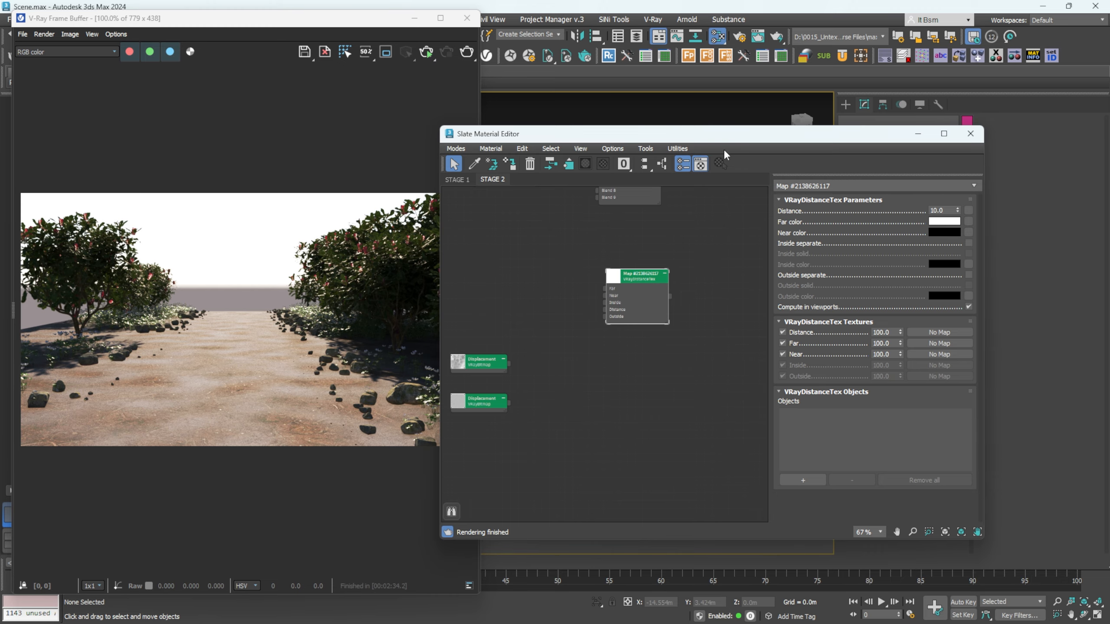
Step: Move the material editor clear of the viewport and select the baseSpline running along the middle of the path
drag(725, 139, 322, 95)
alt+middle_drag(721, 290, 721, 363)
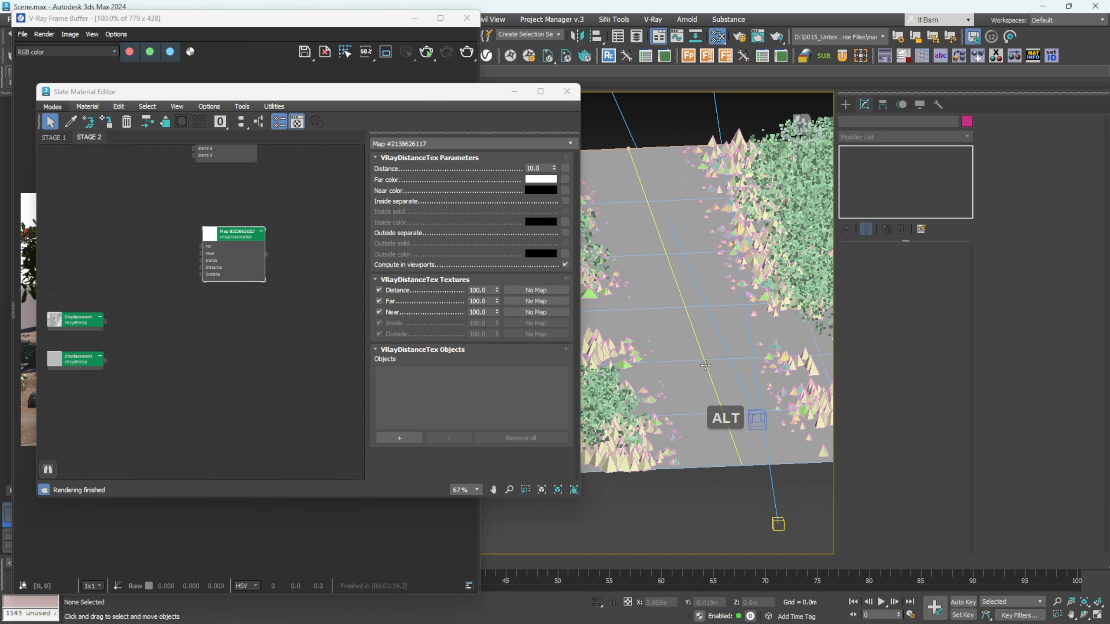
click(702, 315)
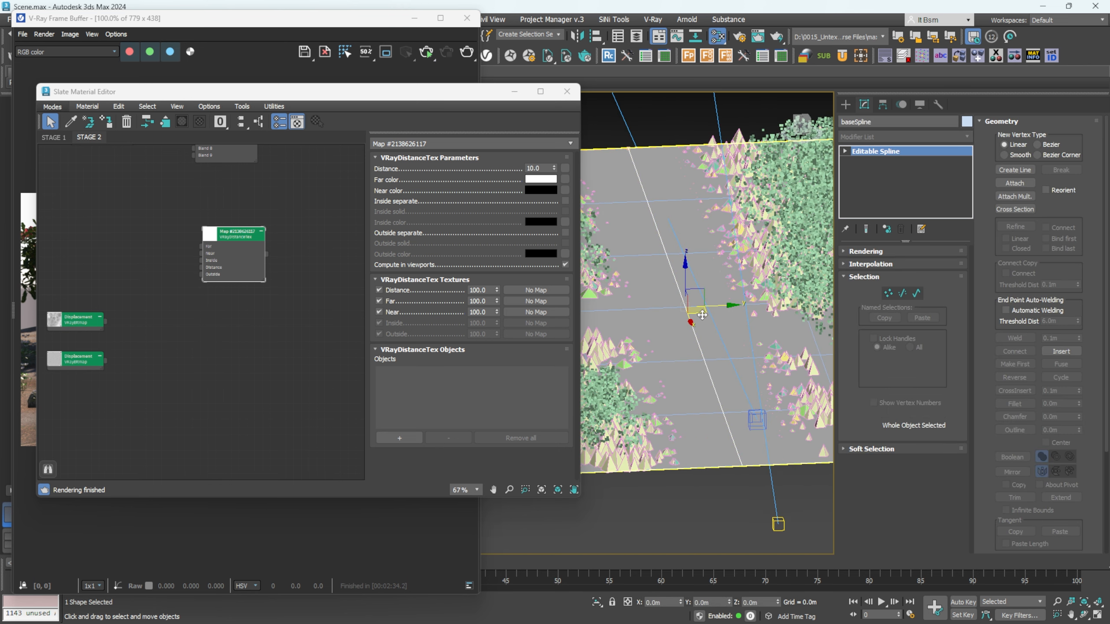
Step: Add a Renderable Spline modifier to the baseSpline and inspect the upright strip it forms along the path
click(937, 137)
text(render)
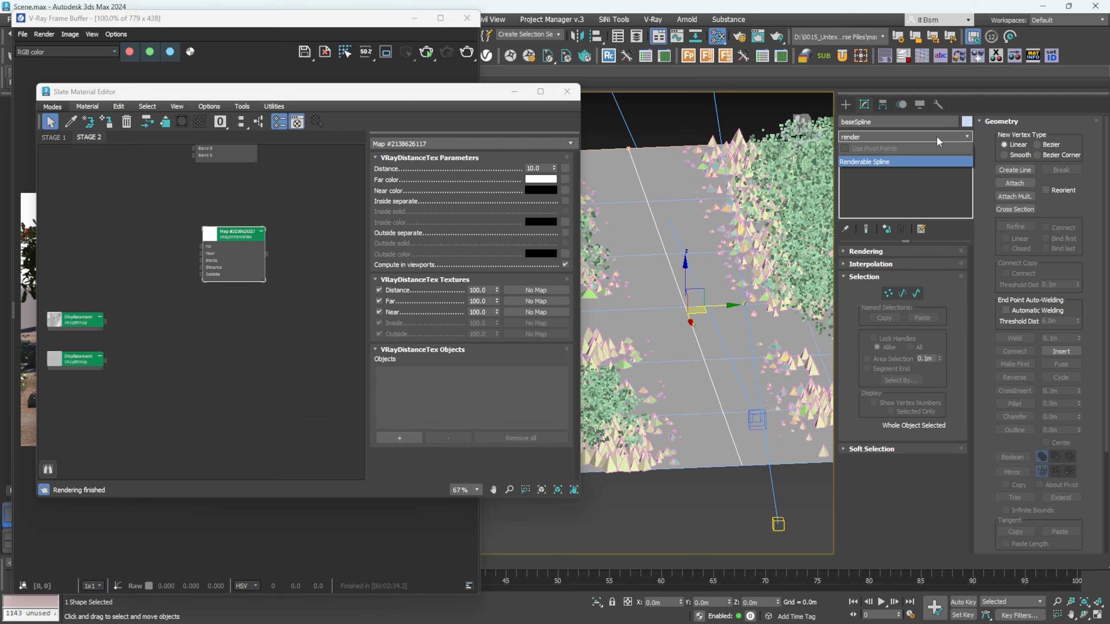
key(Return)
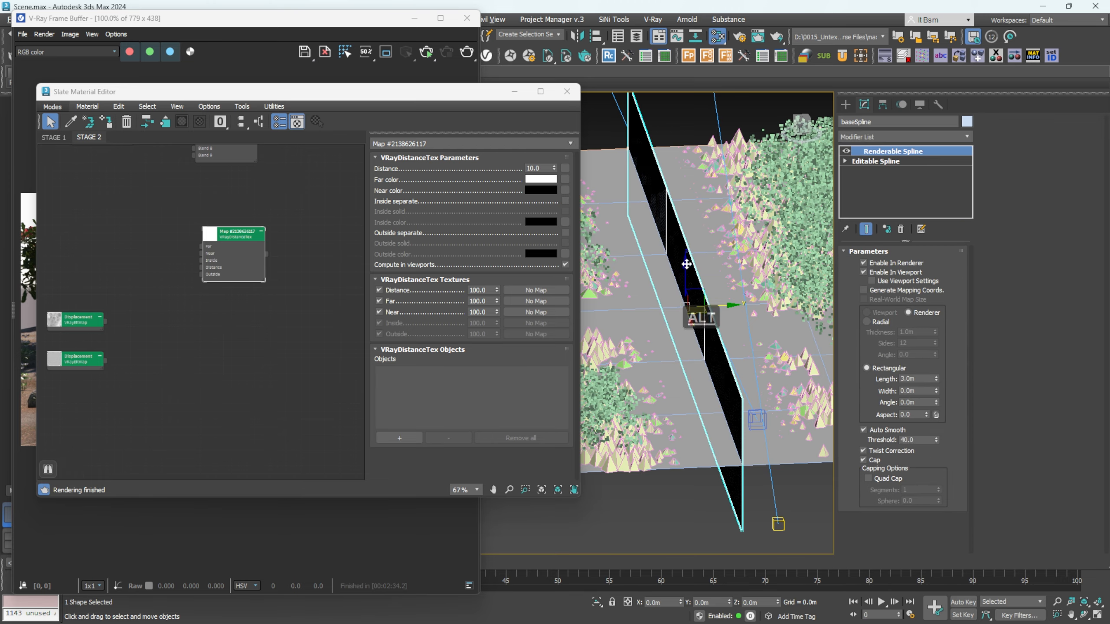
alt+middle_drag(686, 265, 695, 393)
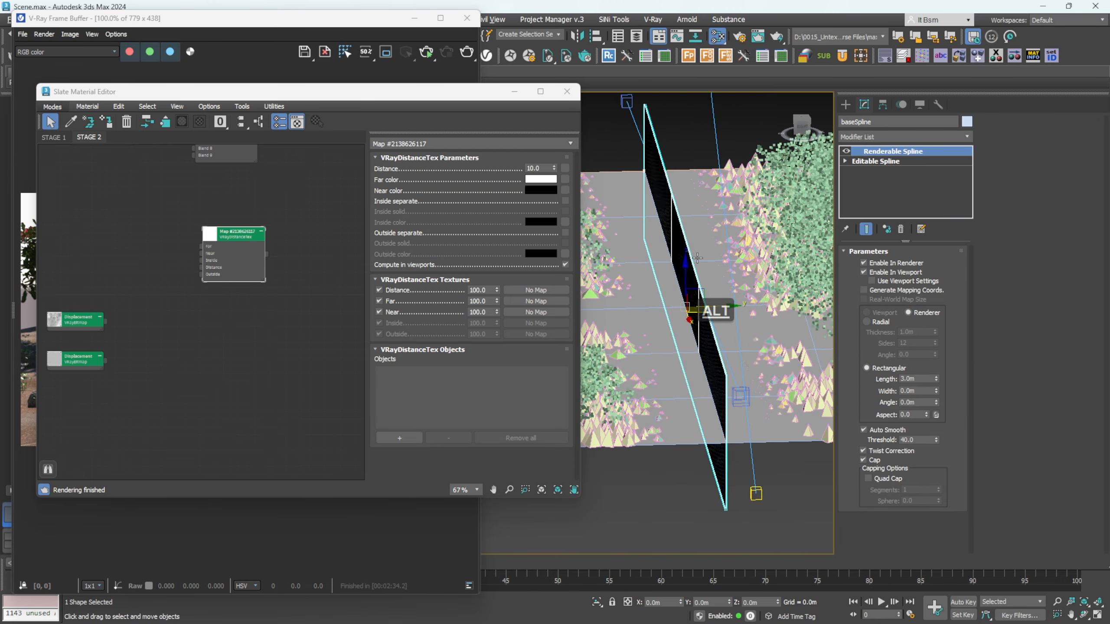
alt+middle_drag(734, 275, 685, 331)
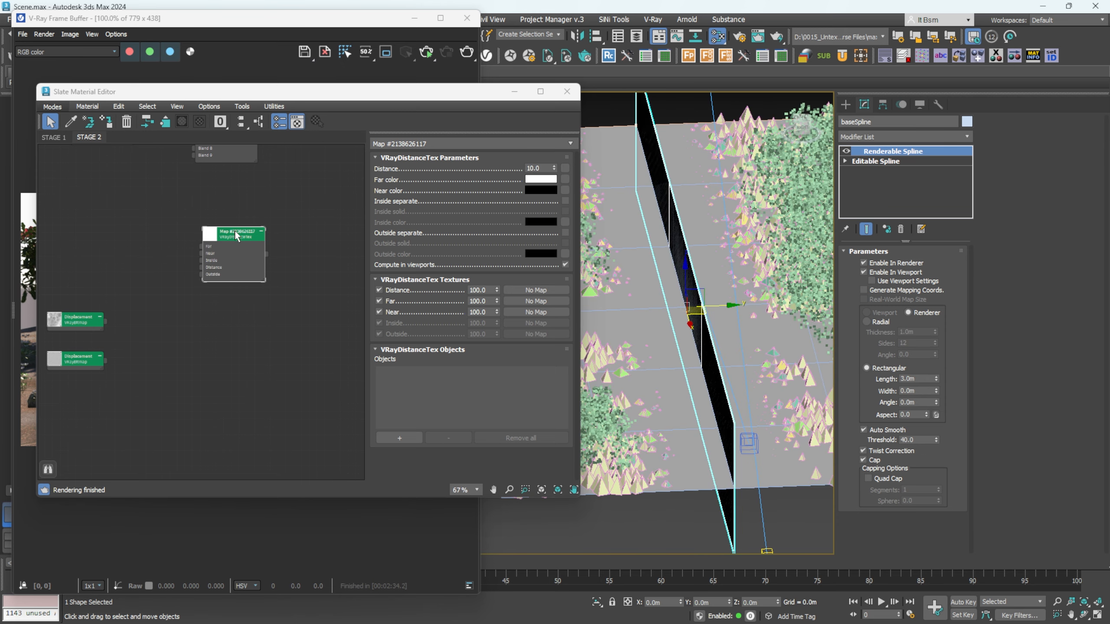
Step: Add the baseSpline to the VRayDistanceTex map's object list and collapse the map's node
drag(235, 235, 259, 235)
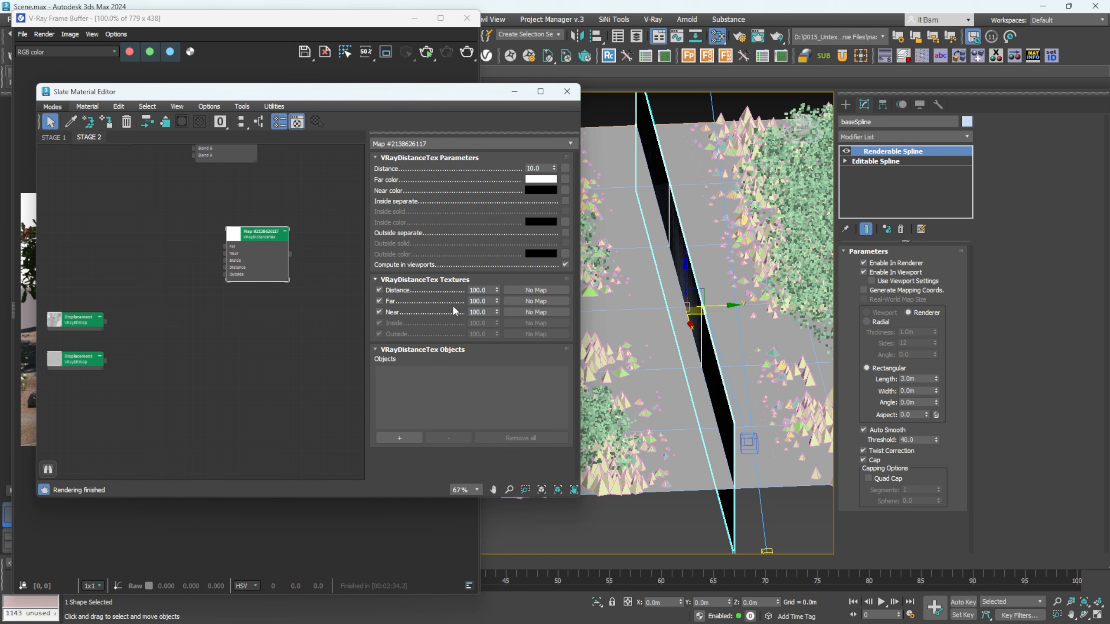
click(395, 437)
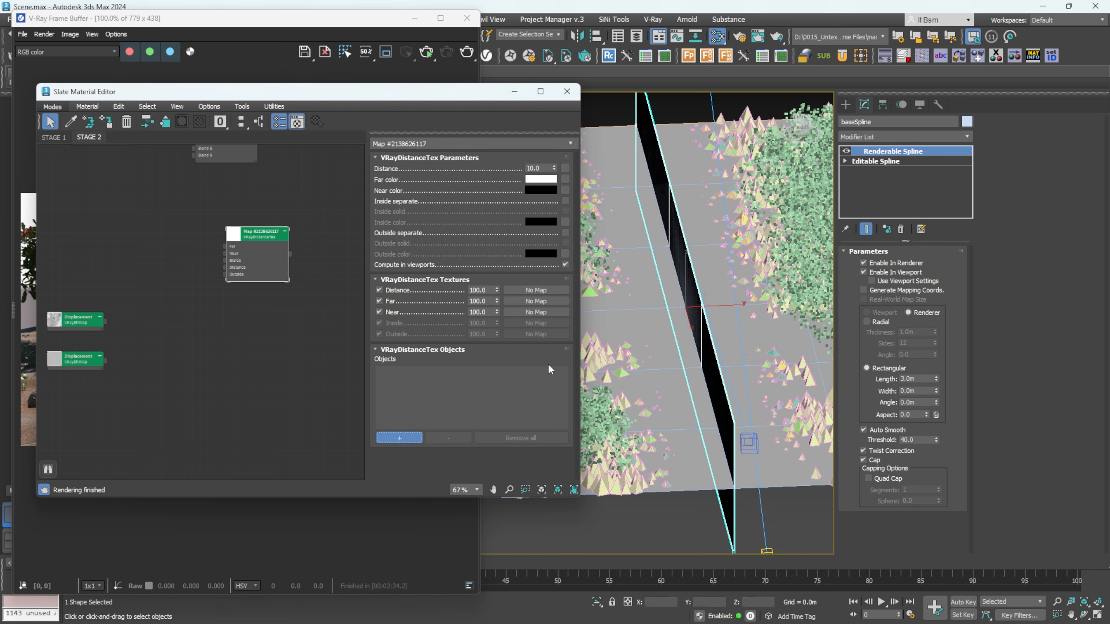
click(744, 433)
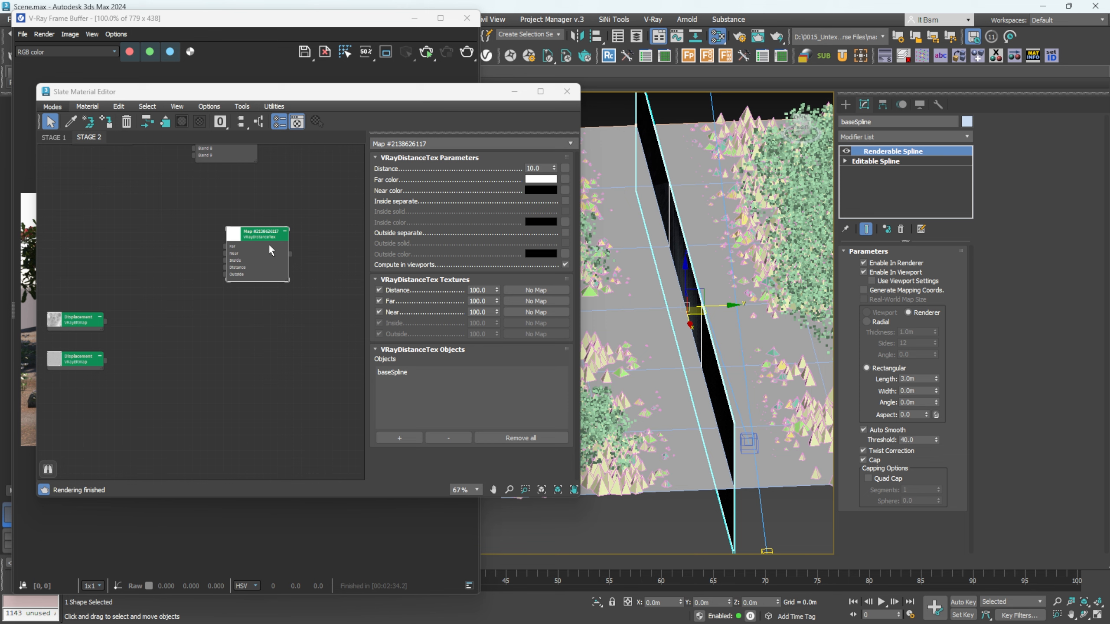
key(h)
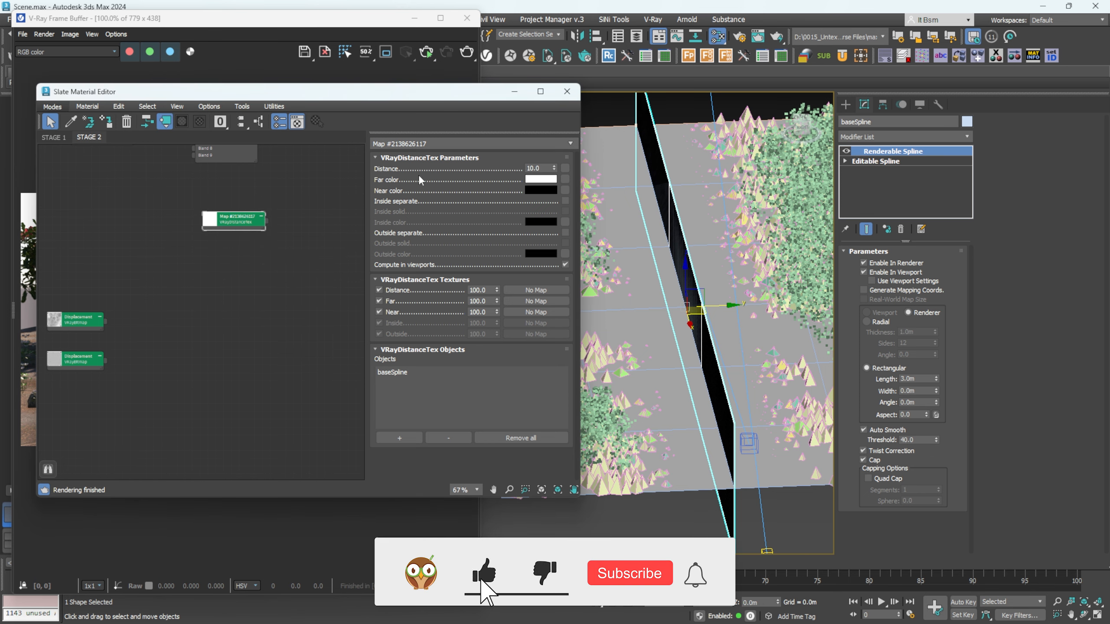
Step: Connect the VRayDistanceTex map to the blend material's Blend 1 input in place of the Noise map, and delete the Noise map
middle_drag(222, 222, 273, 424)
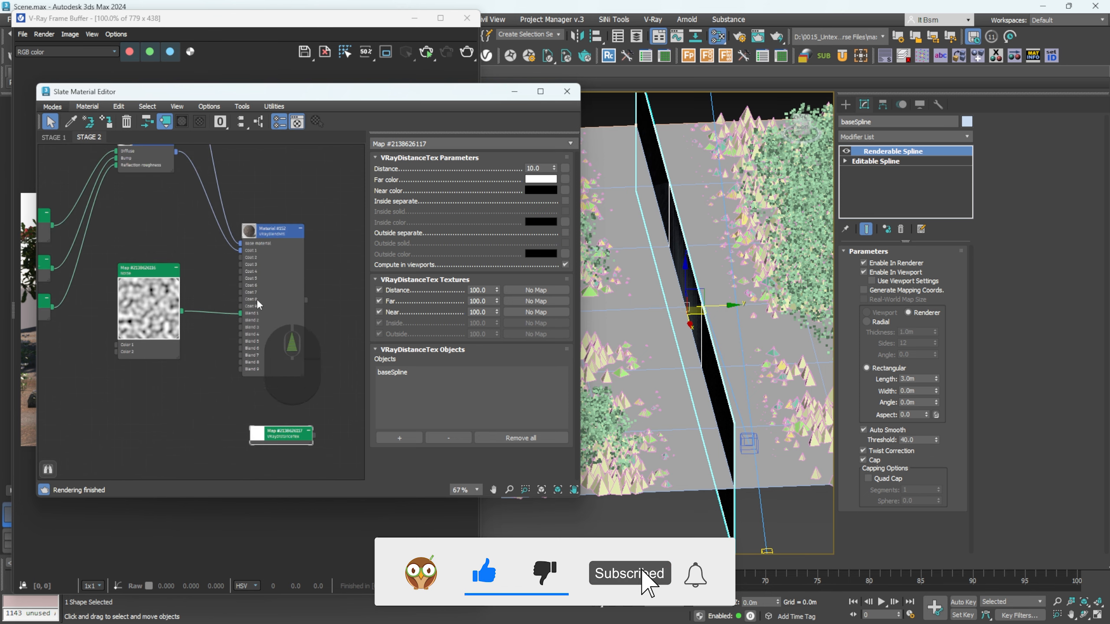
drag(277, 430, 168, 400)
scroll(134, 272, up, 2)
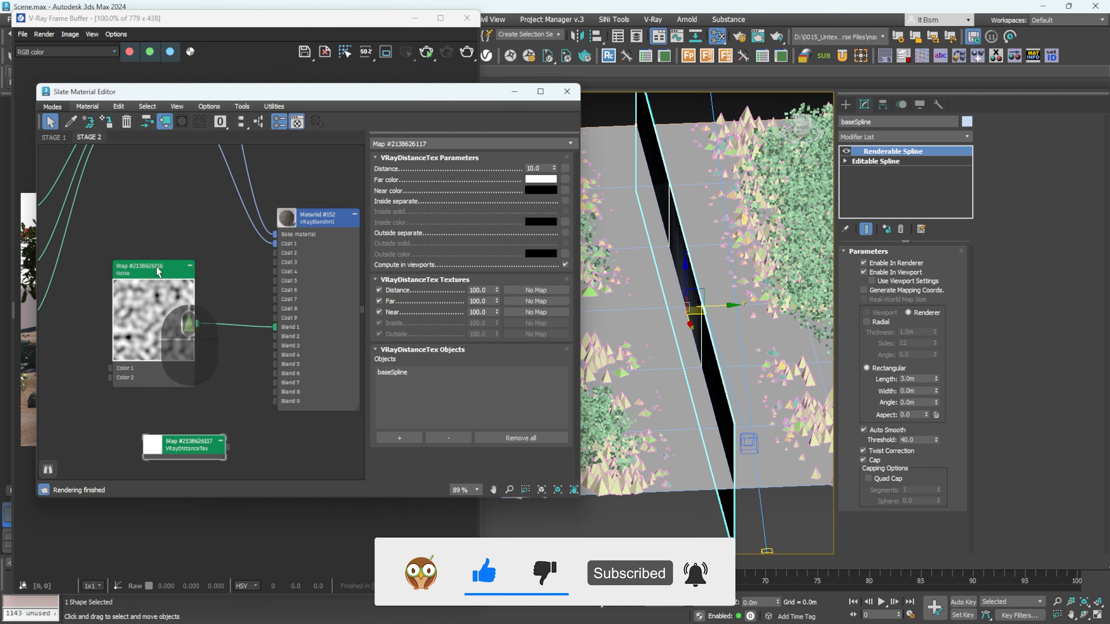
drag(228, 447, 275, 327)
click(168, 275)
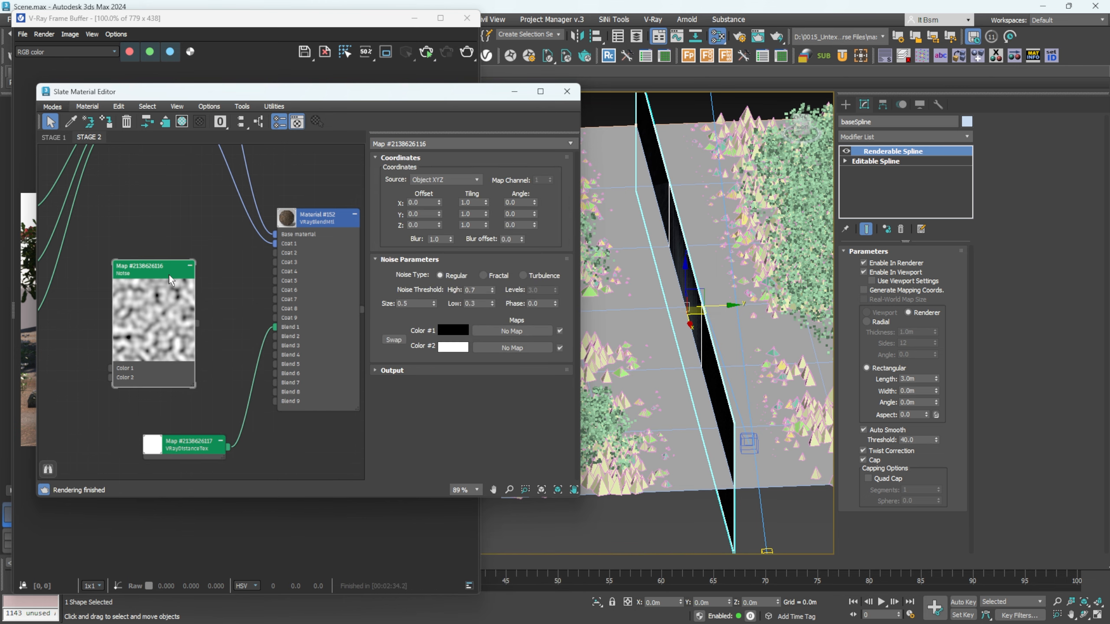
key(Delete)
Step: Move the material editor clear of the frame buffer, start an interactive render and check the ground blend on the path
drag(303, 97, 726, 114)
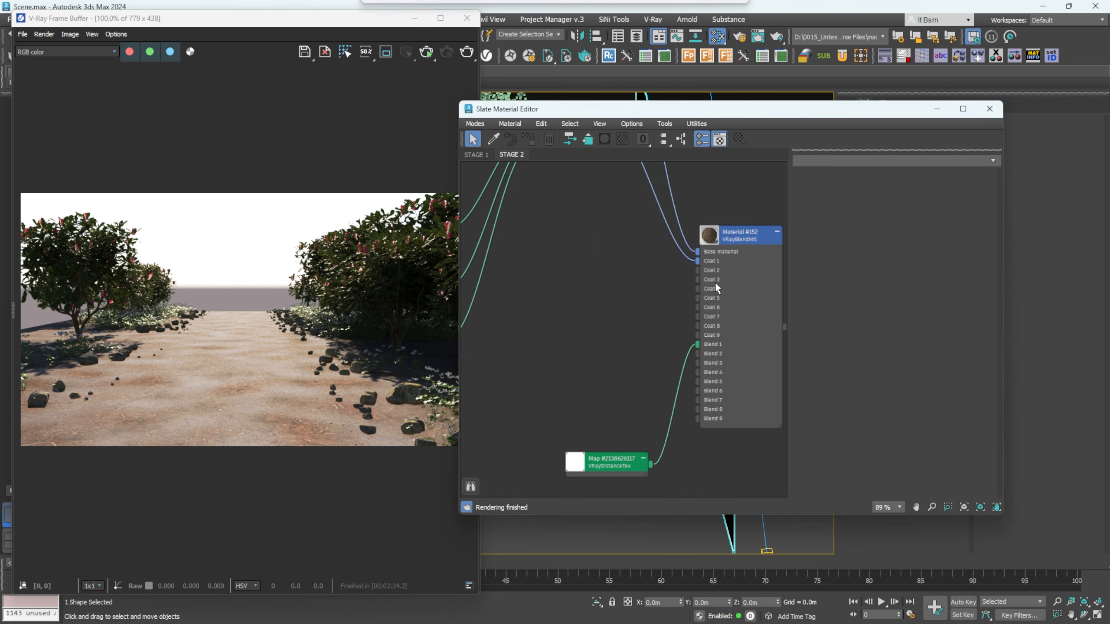
click(426, 51)
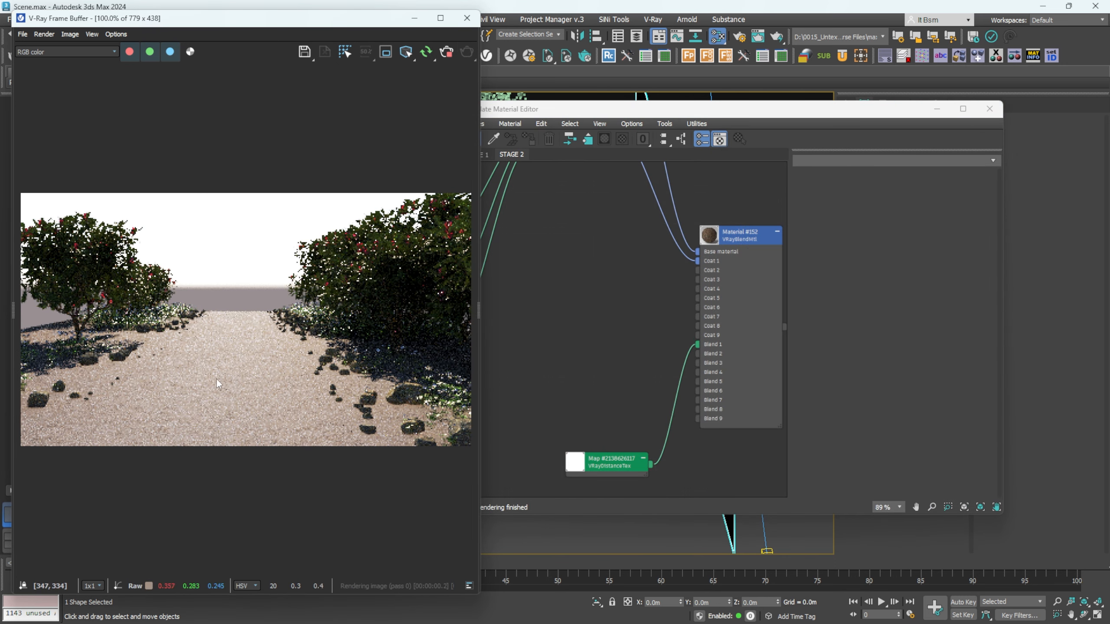
scroll(200, 403, up, 2)
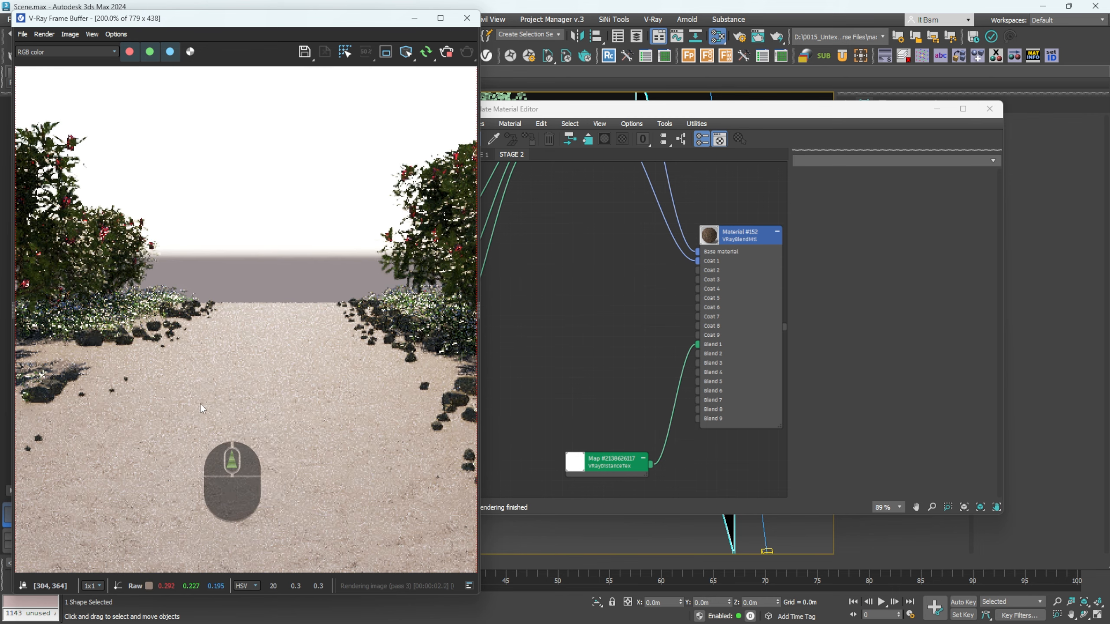
scroll(222, 389, down, 2)
Step: Place the VRayDistanceTex node level with Blend 1, set its Distance to 1.0 and check the path edges in the render
drag(612, 460, 592, 295)
scroll(609, 277, up, 2)
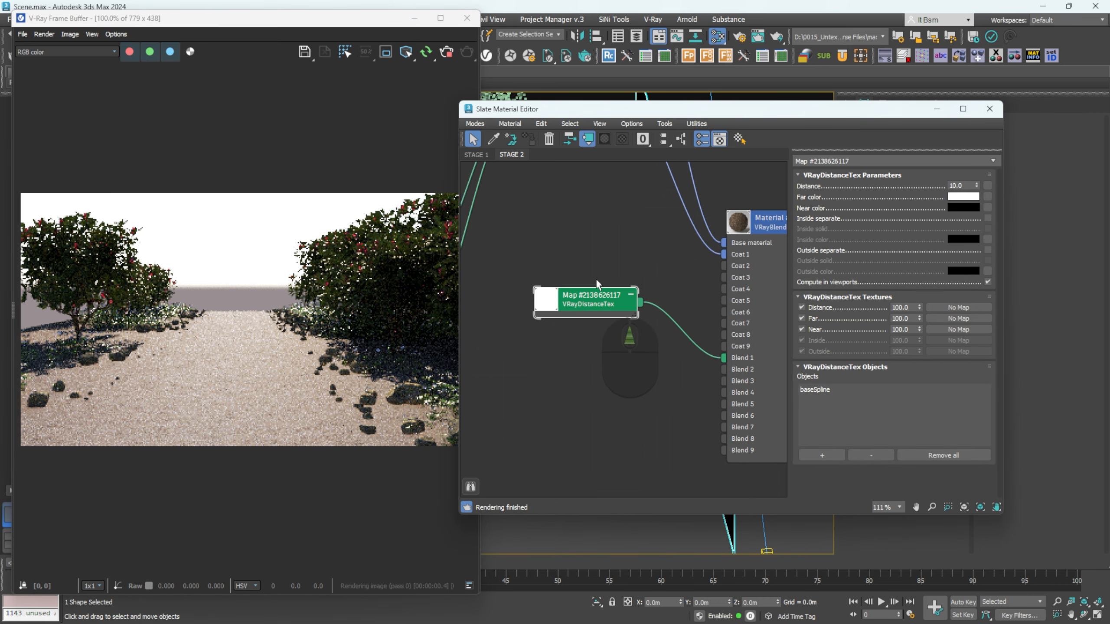
drag(794, 115, 843, 99)
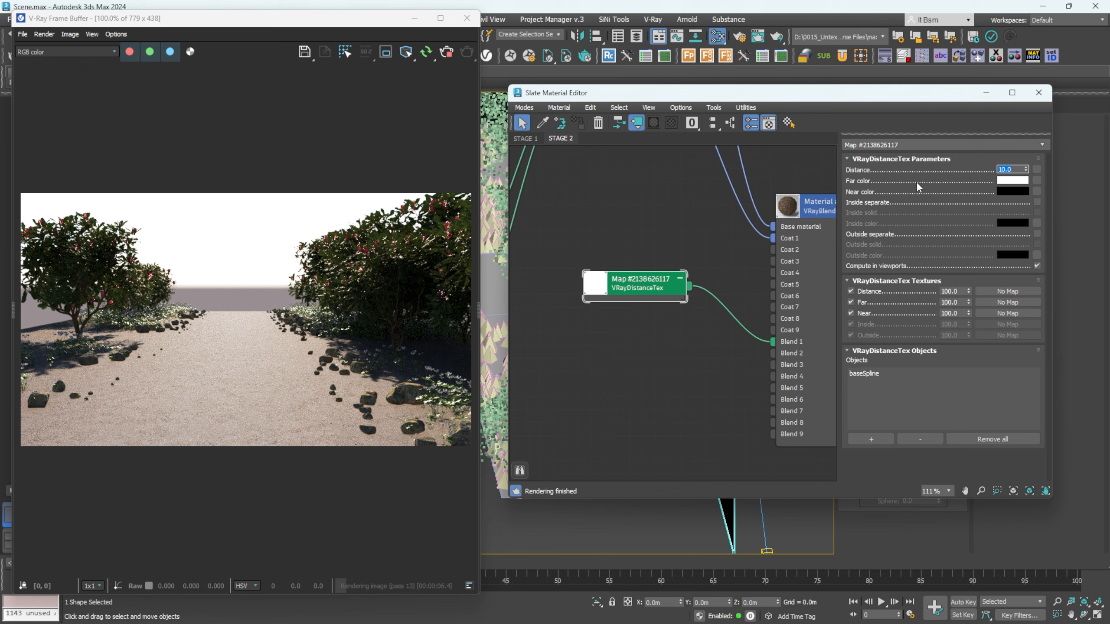
text(1)
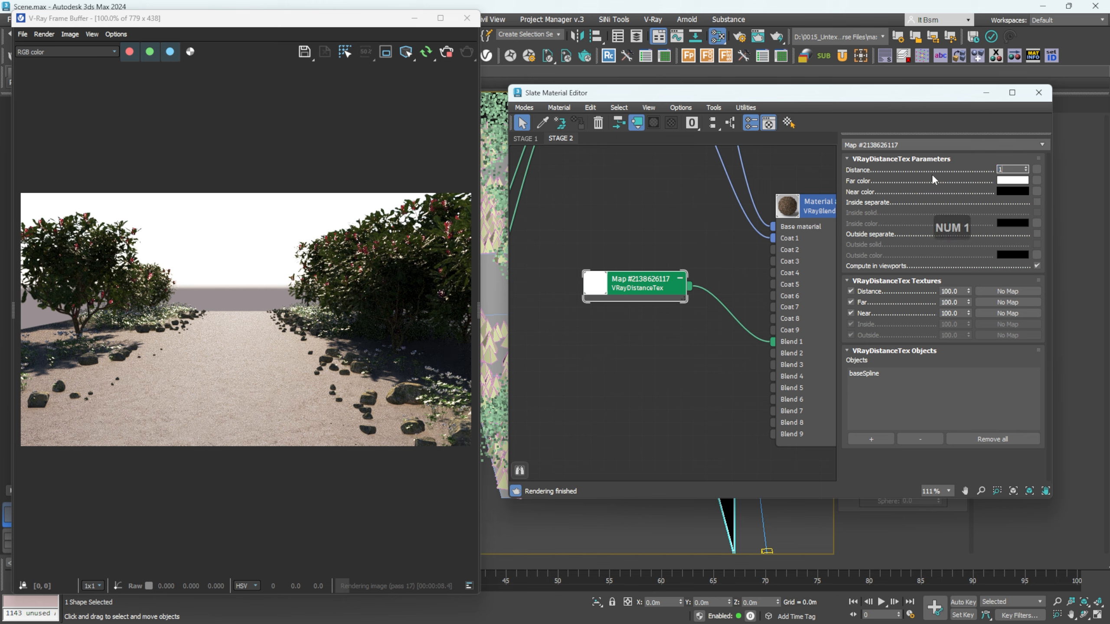
key(Return)
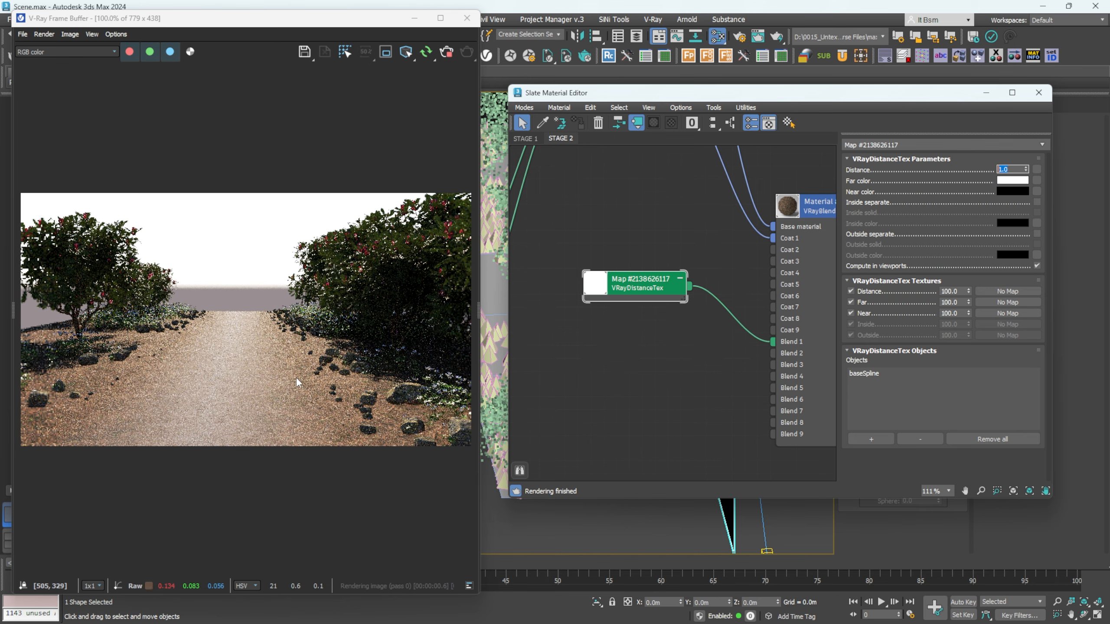
scroll(264, 361, up, 2)
scroll(285, 402, down, 2)
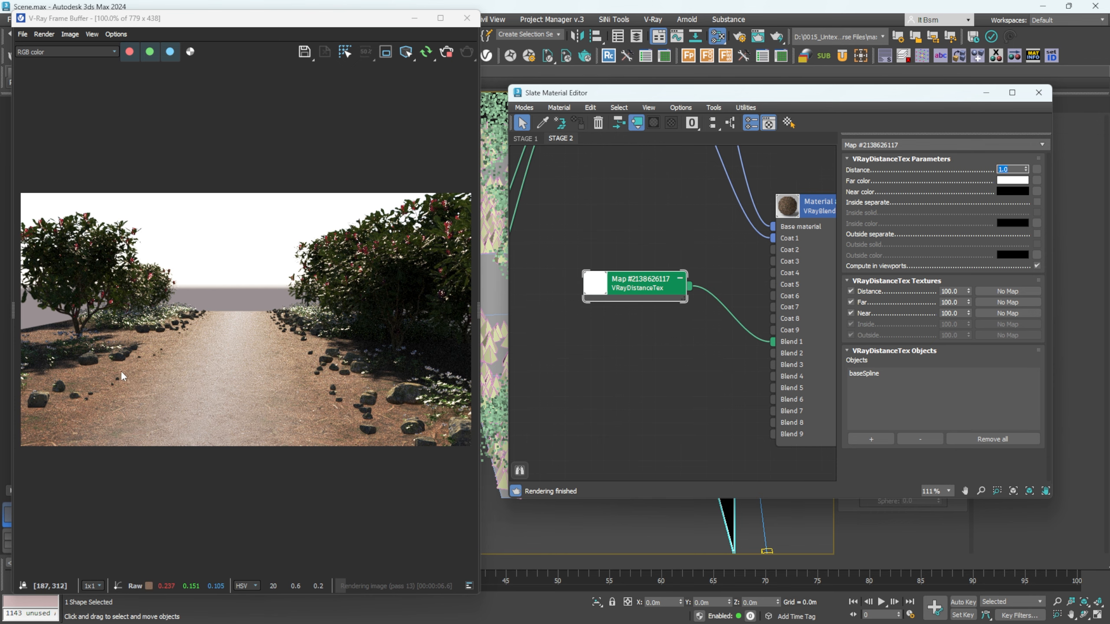
Step: Curve the baseSpline by moving its second vertex to about Y -1.06 m and its third to about Y 0.91 m, and check the render
key(ctrl+shift+KP_Multiply)
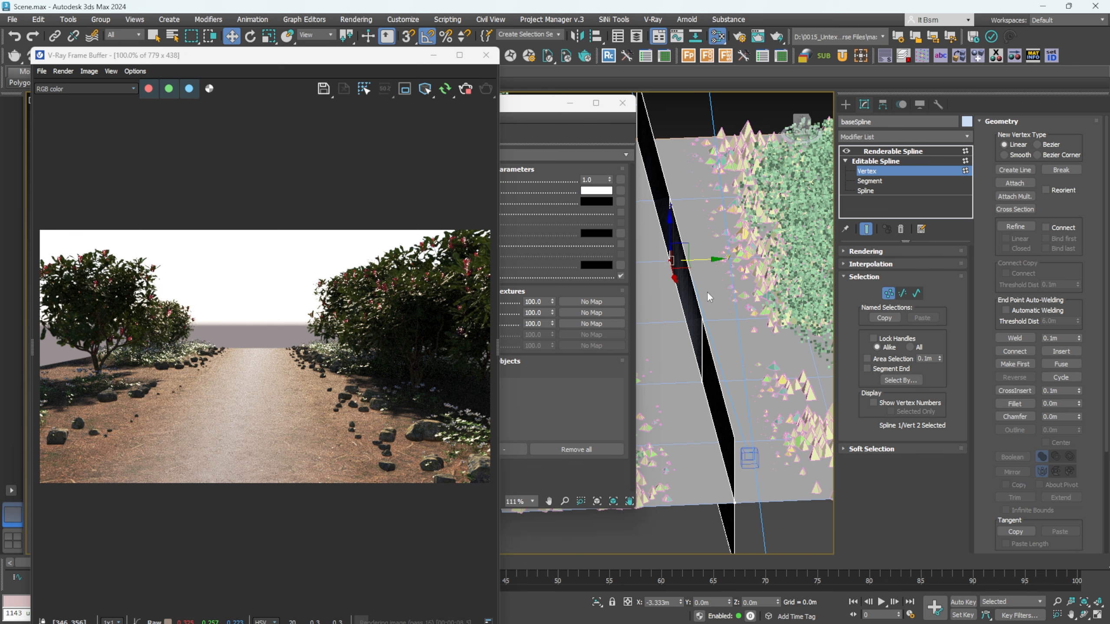
scroll(729, 301, down, 4)
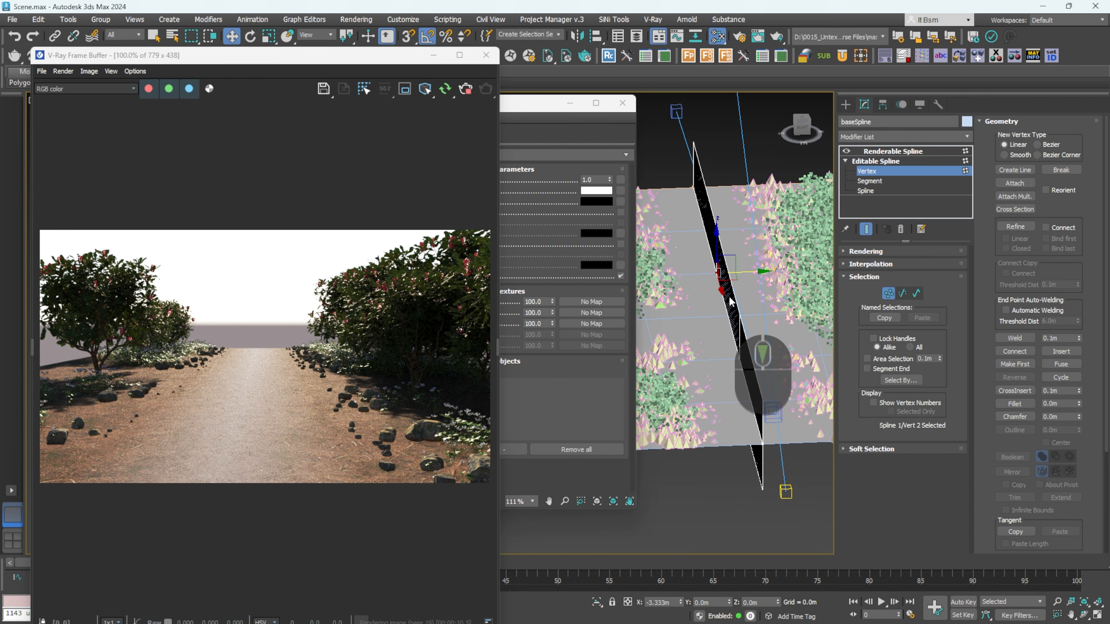
drag(760, 273, 695, 274)
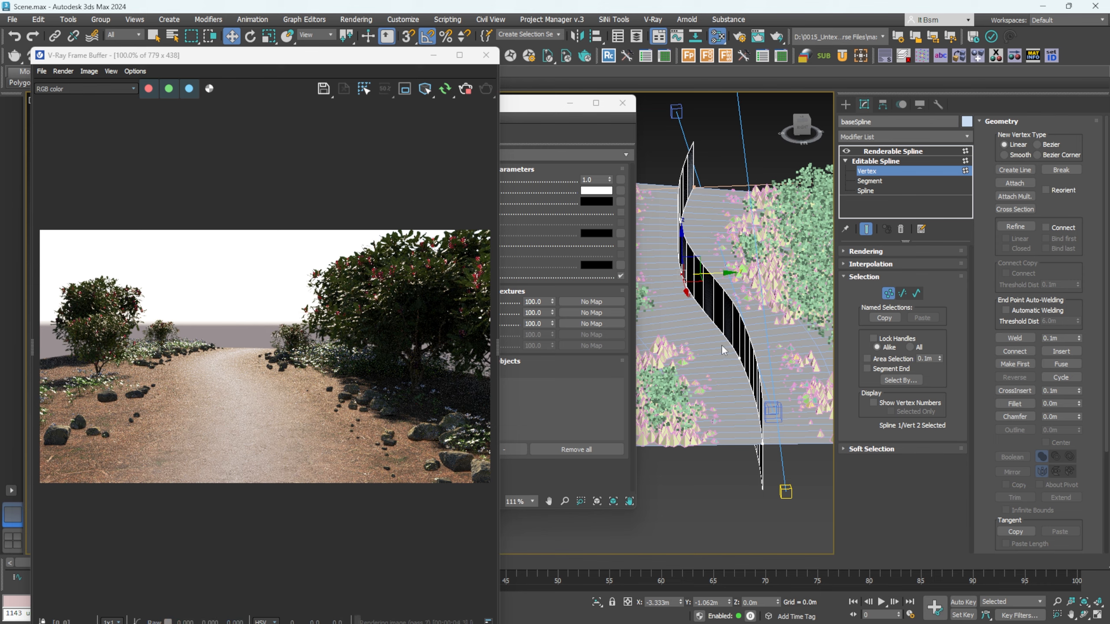
click(739, 358)
drag(769, 358, 816, 356)
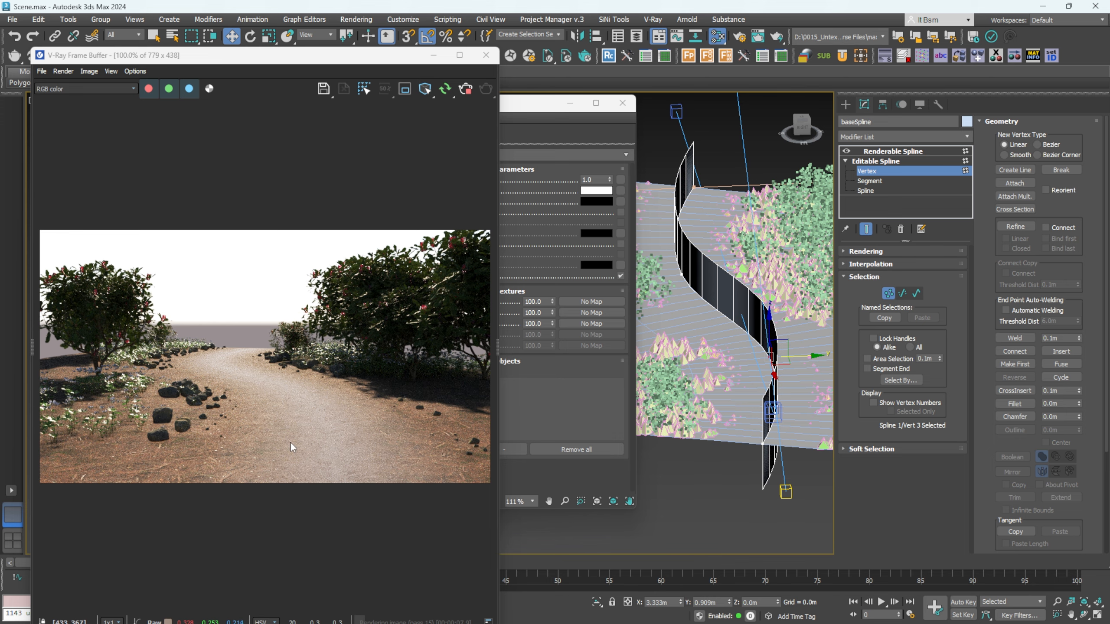
scroll(279, 476, up, 2)
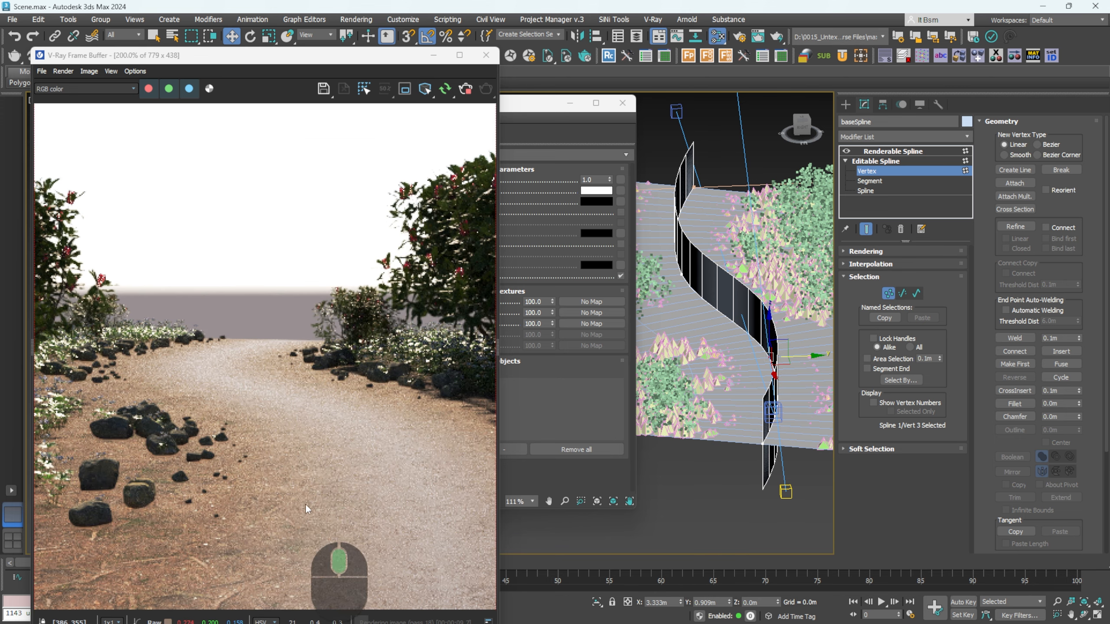
scroll(244, 547, down, 1)
scroll(248, 542, up, 1)
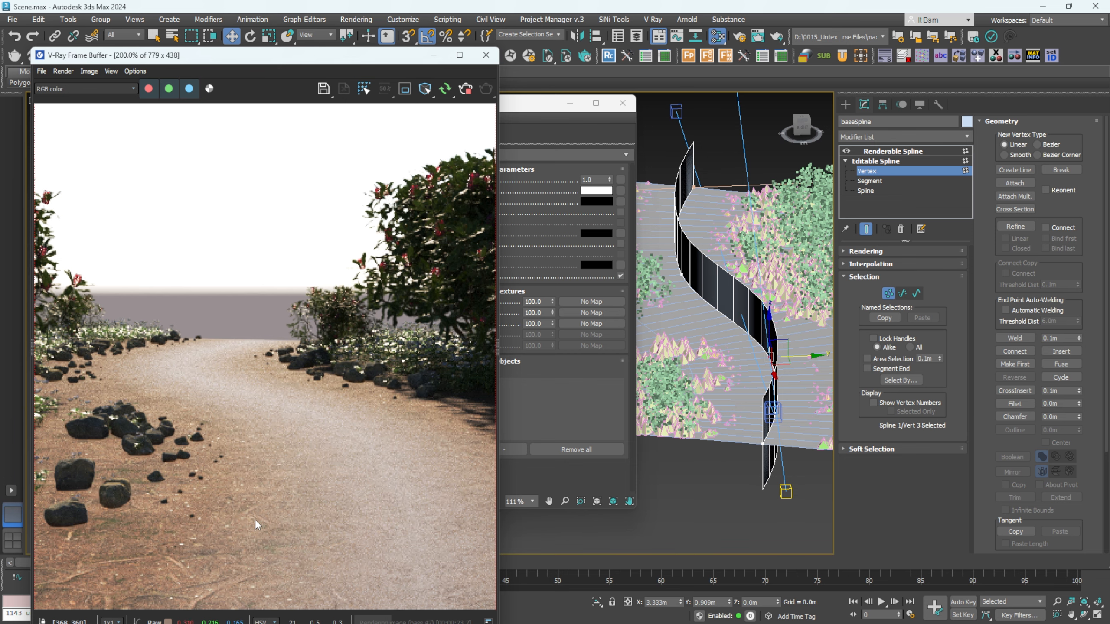
scroll(255, 519, down, 1)
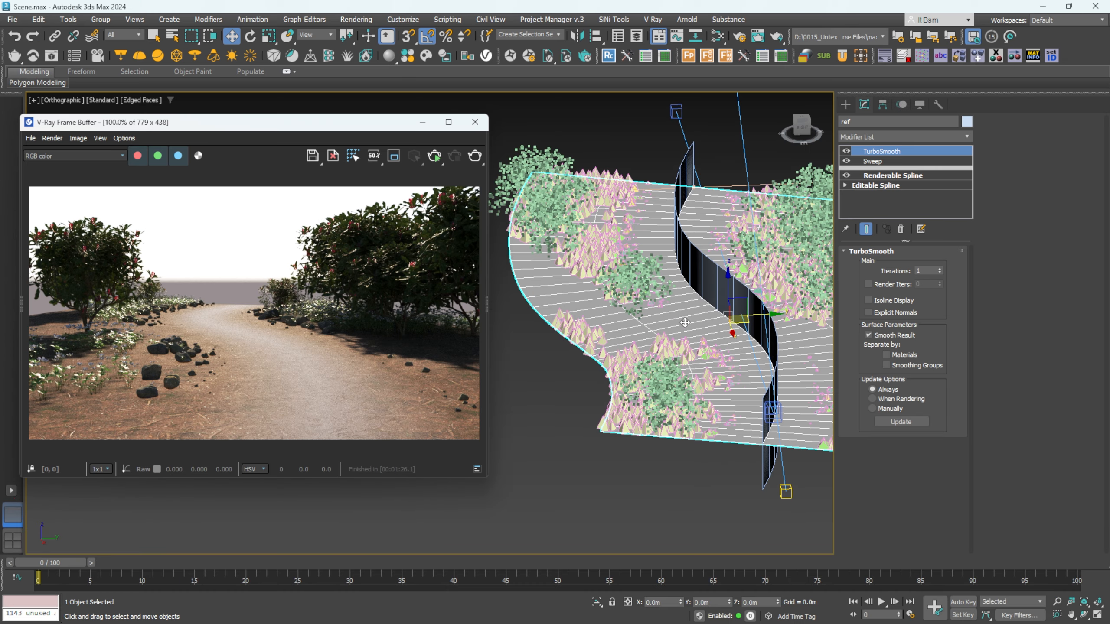
Step: Add a VRayDisplacementMod modifier of type Subdivision to the ref ground surface and start an interactive render
click(924, 137)
text(vray)
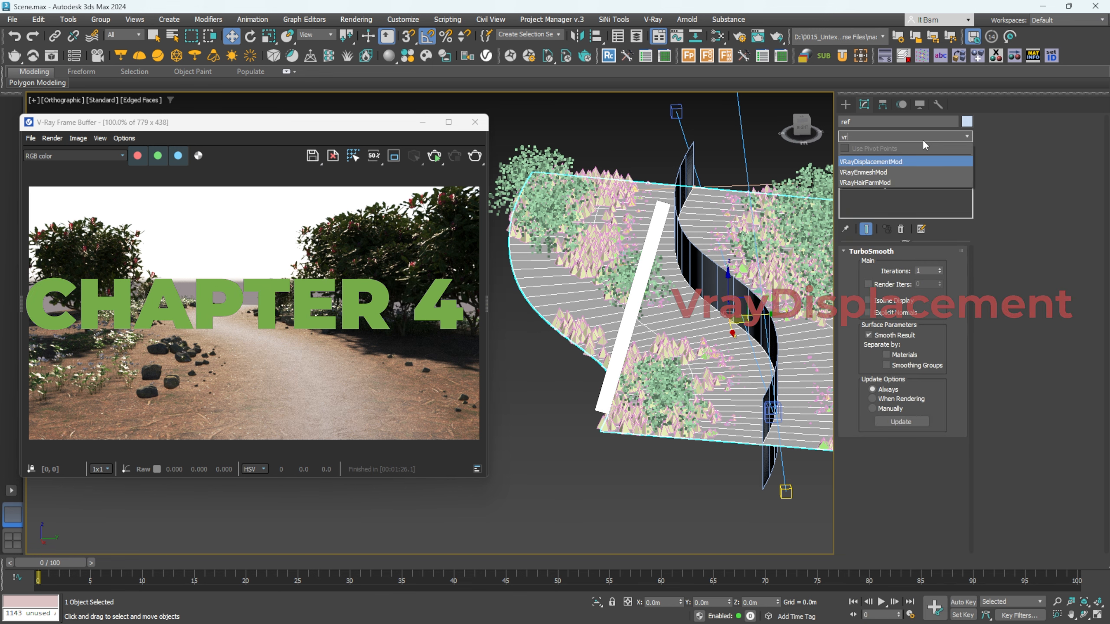
click(912, 160)
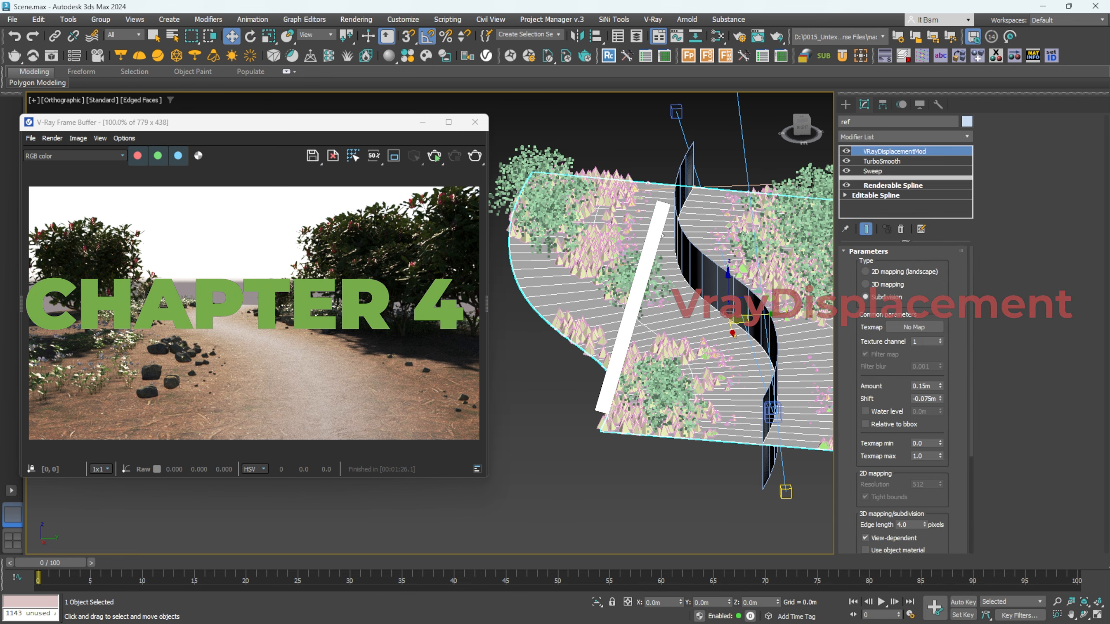
click(866, 297)
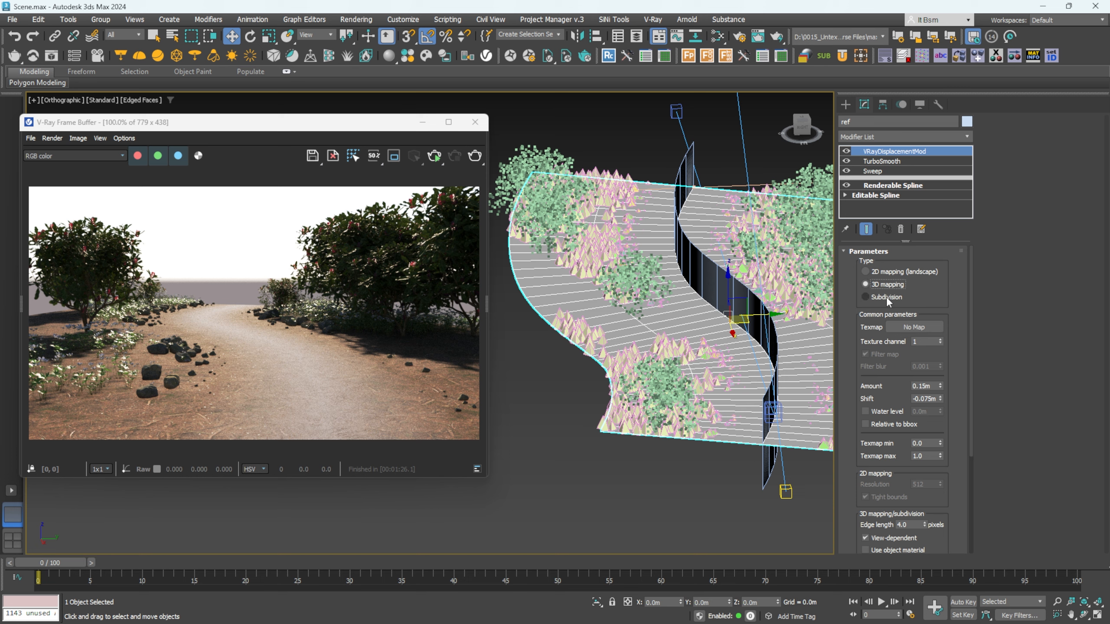
click(885, 297)
scroll(855, 345, down, 1)
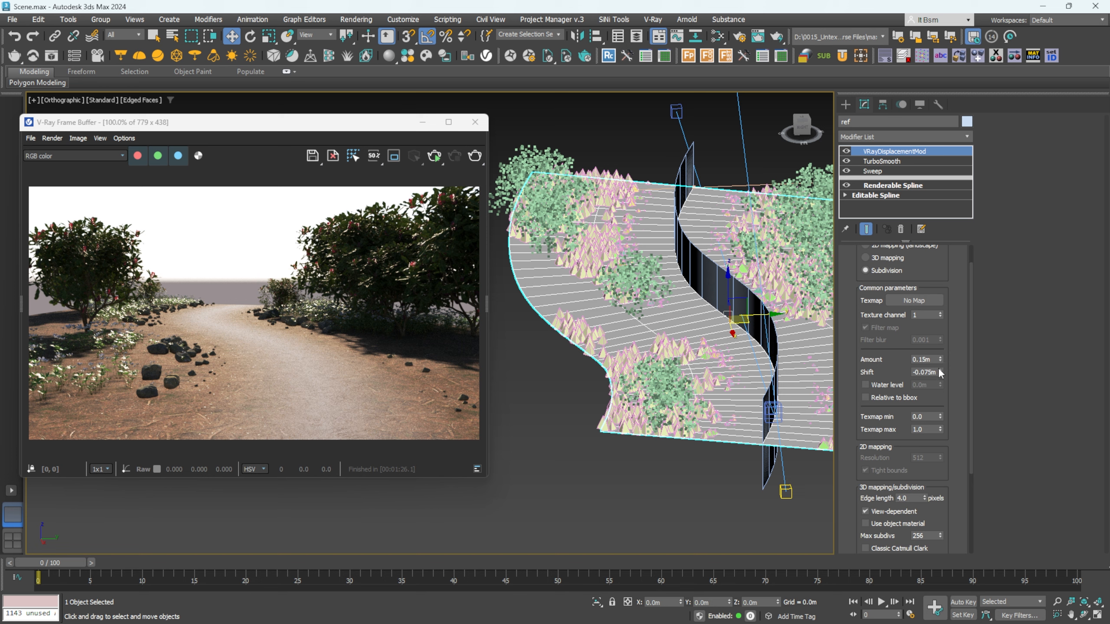
drag(848, 367, 856, 406)
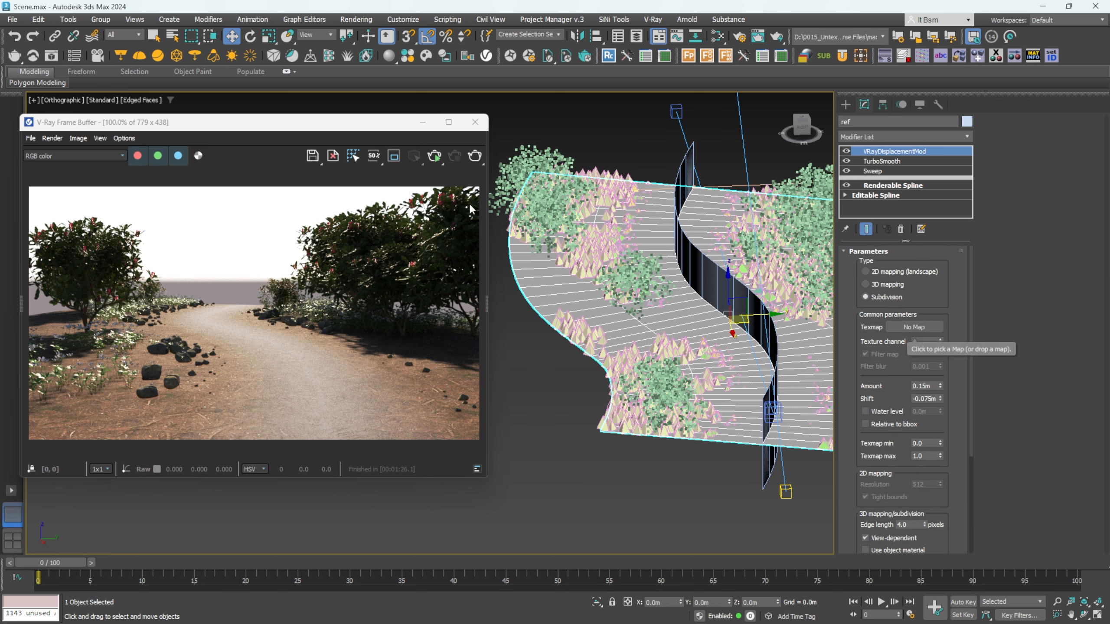
click(434, 156)
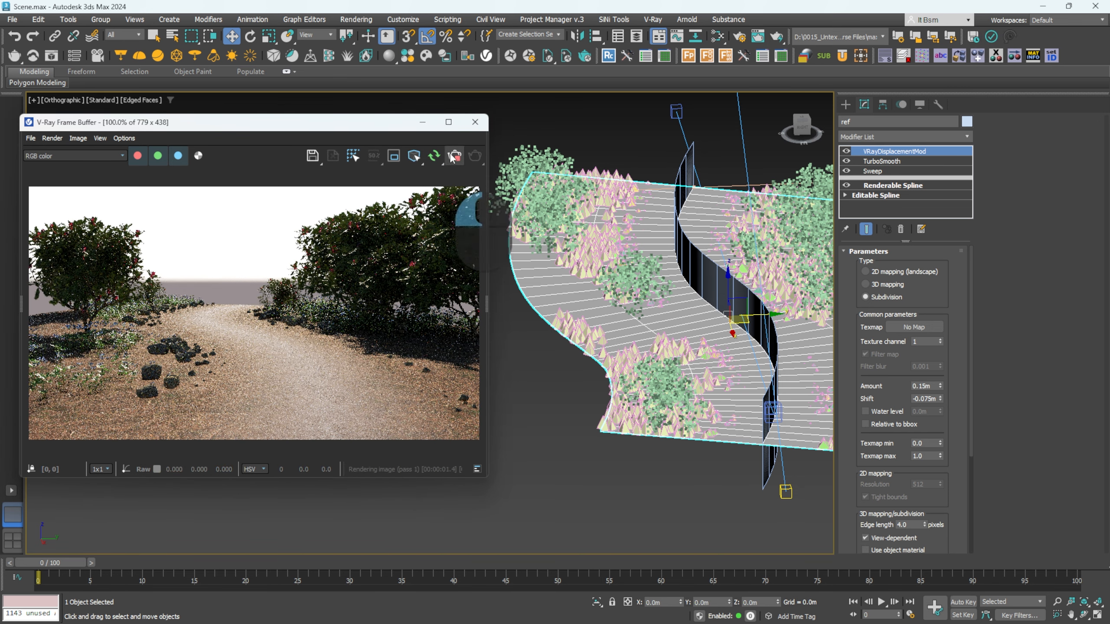
Step: Bring up the material editor and open the image of the upper Displacement bitmap for viewing
key(m)
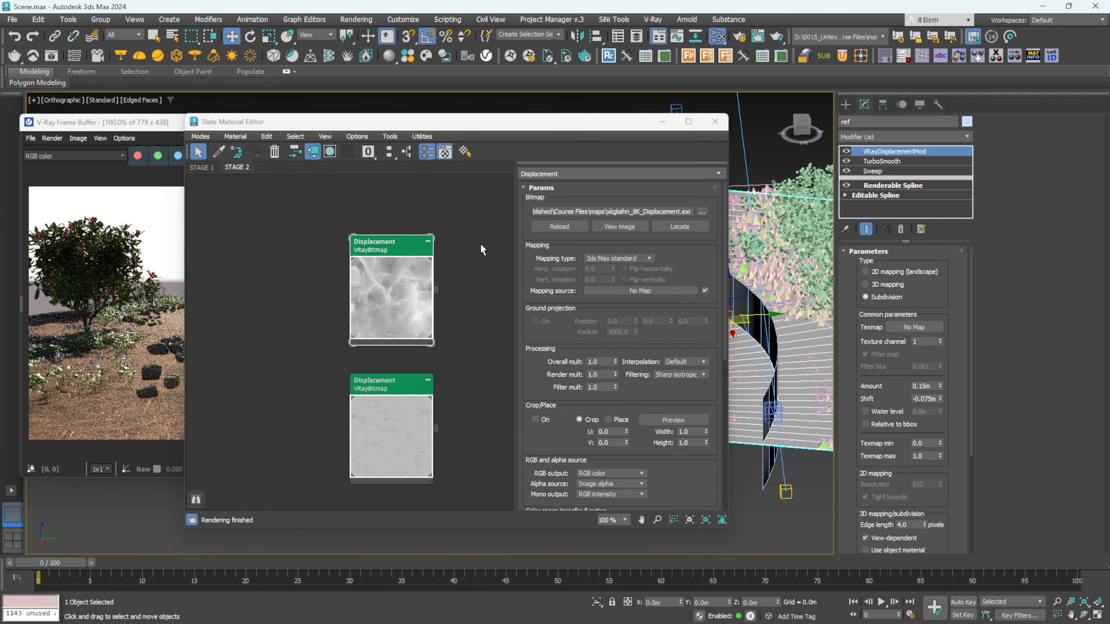
click(394, 250)
drag(394, 250, 386, 250)
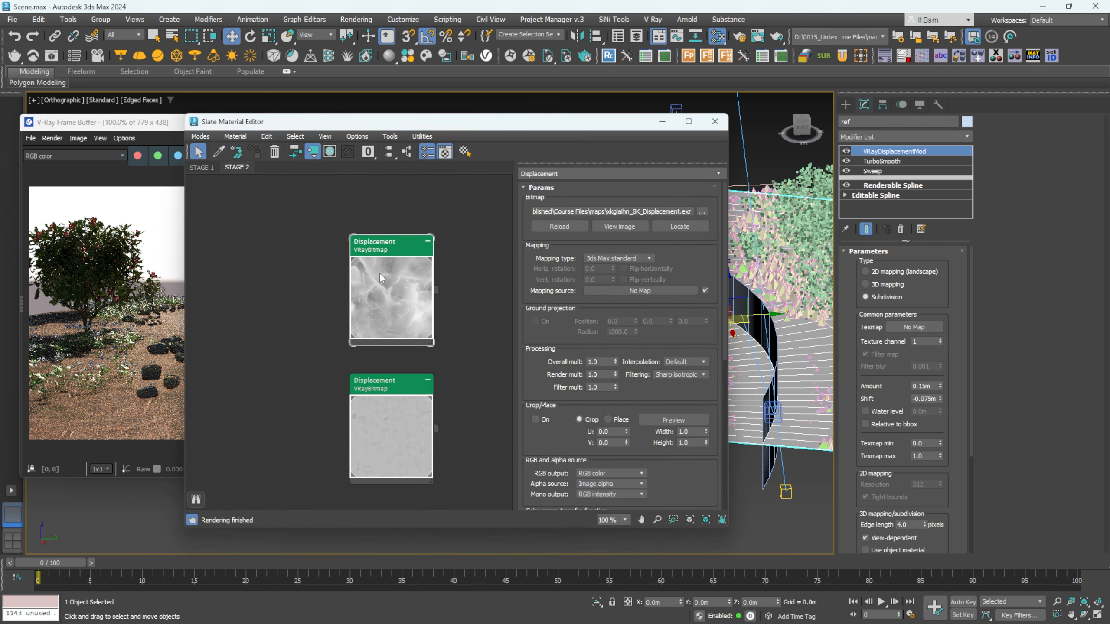
click(631, 228)
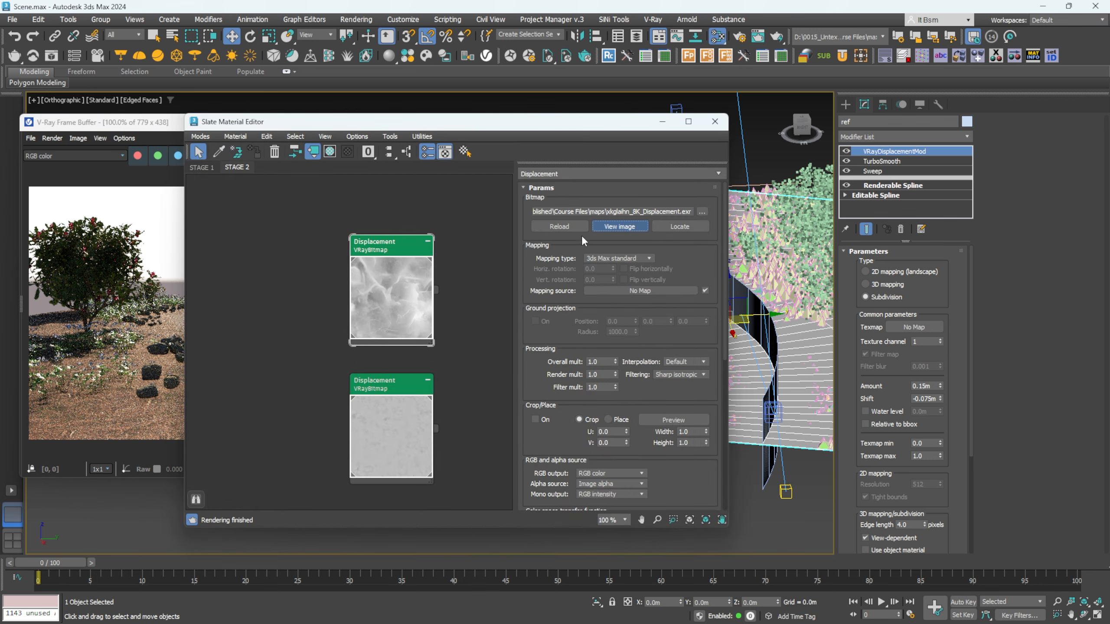
Step: Examine the upper Displacement bitmap's image up close and close the preview
scroll(516, 280, up, 4)
scroll(516, 280, down, 2)
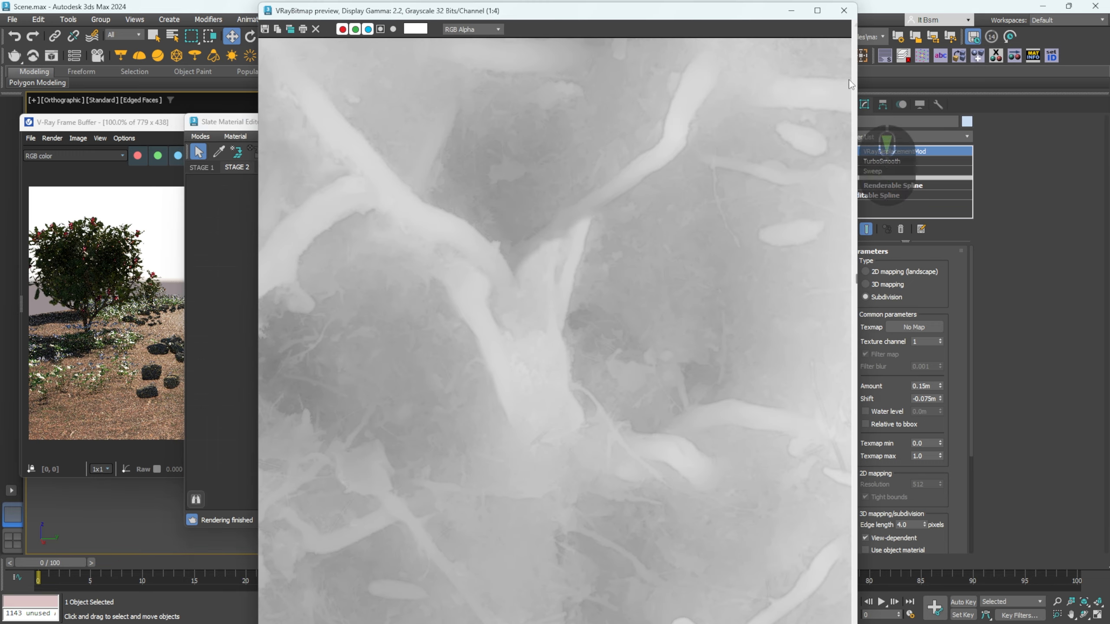
click(844, 11)
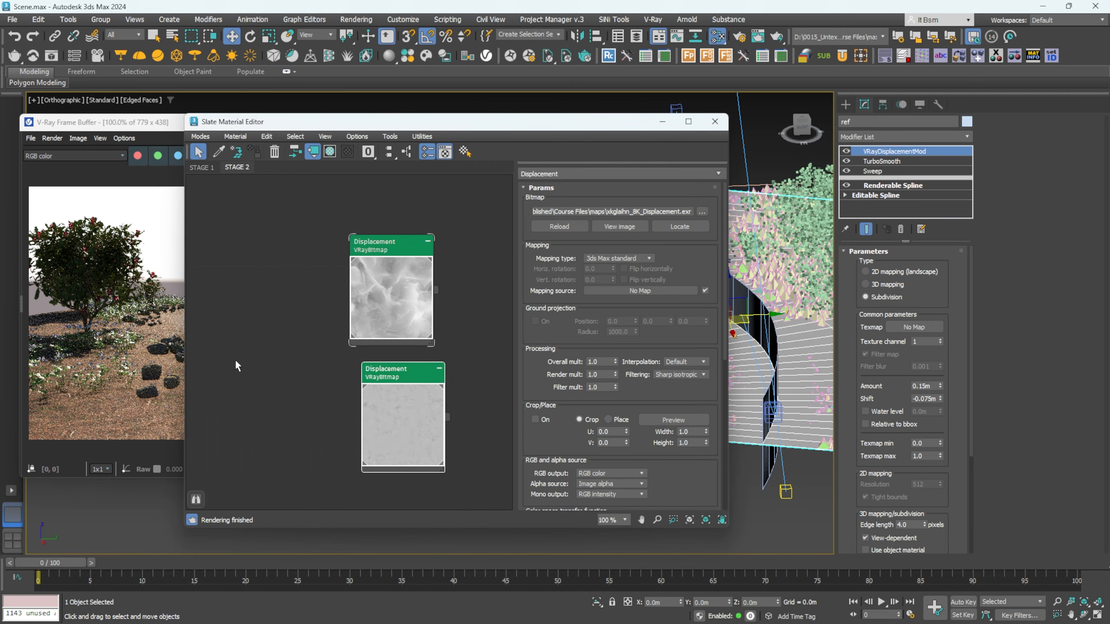
Step: Assign the upper Displacement bitmap as an instance to the VRayDisplacementMod Texmap and check the path and ground in the render
click(309, 127)
drag(308, 126, 357, 126)
drag(497, 290, 914, 327)
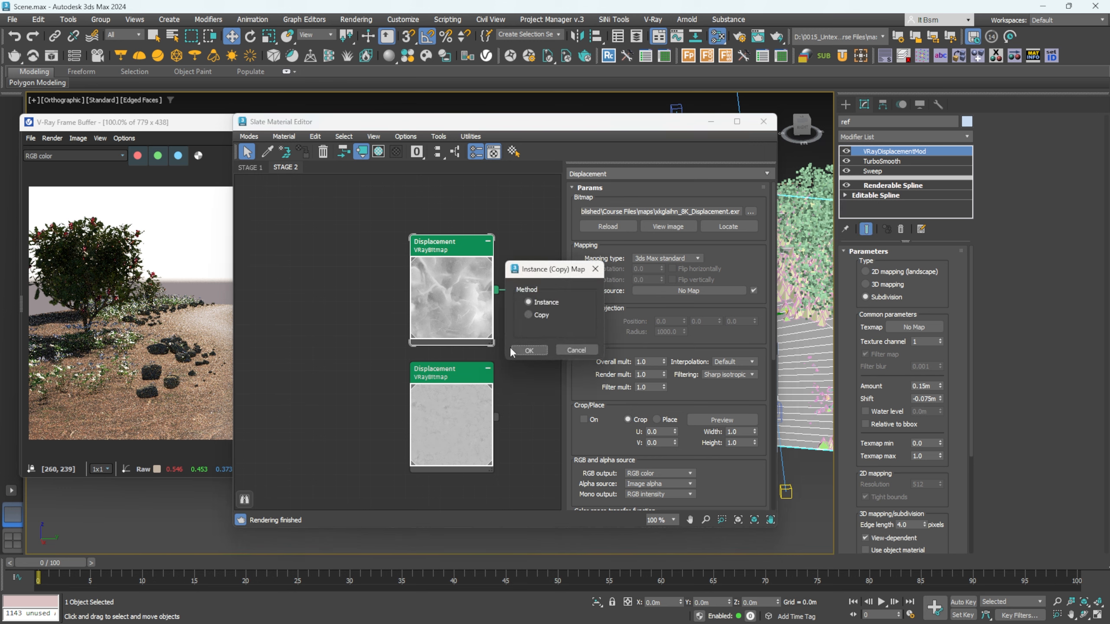
click(512, 351)
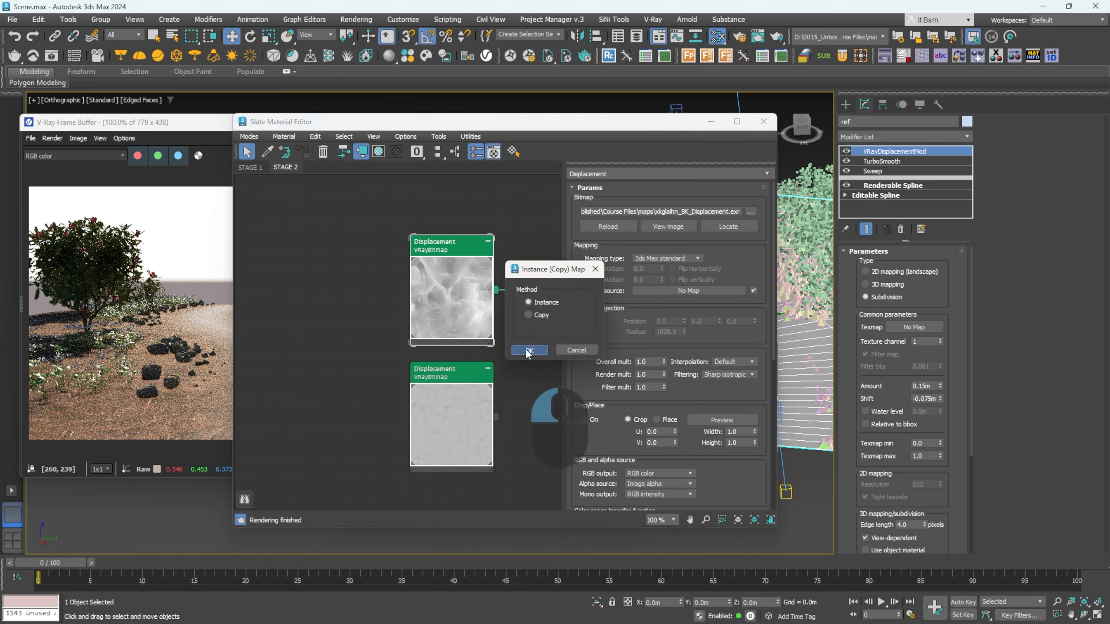
click(191, 125)
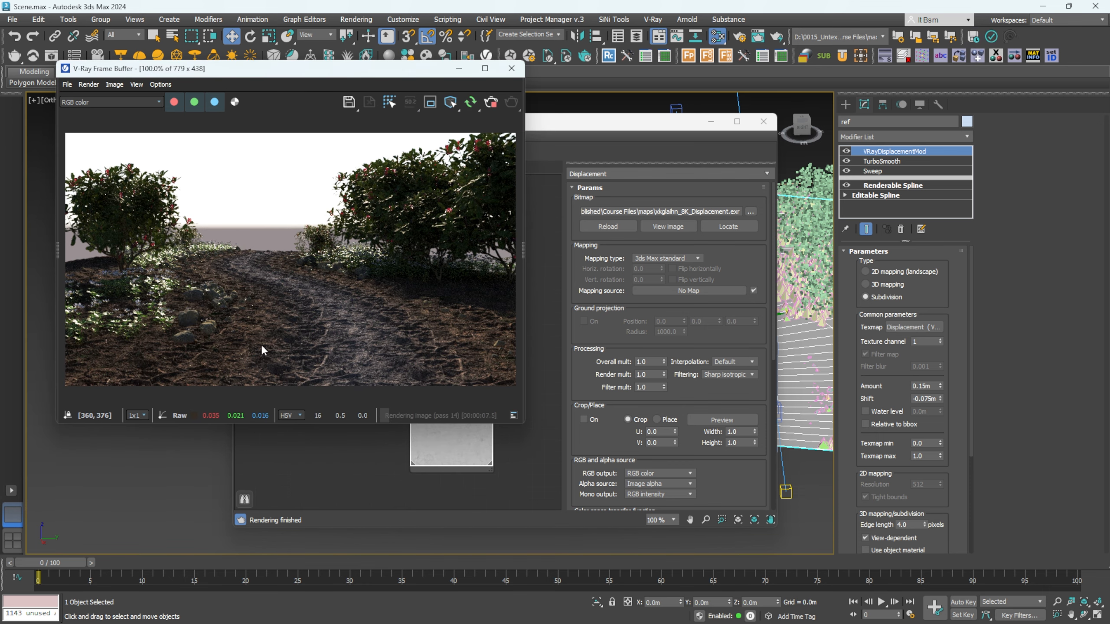
scroll(245, 345, up, 1)
middle_drag(235, 349, 346, 296)
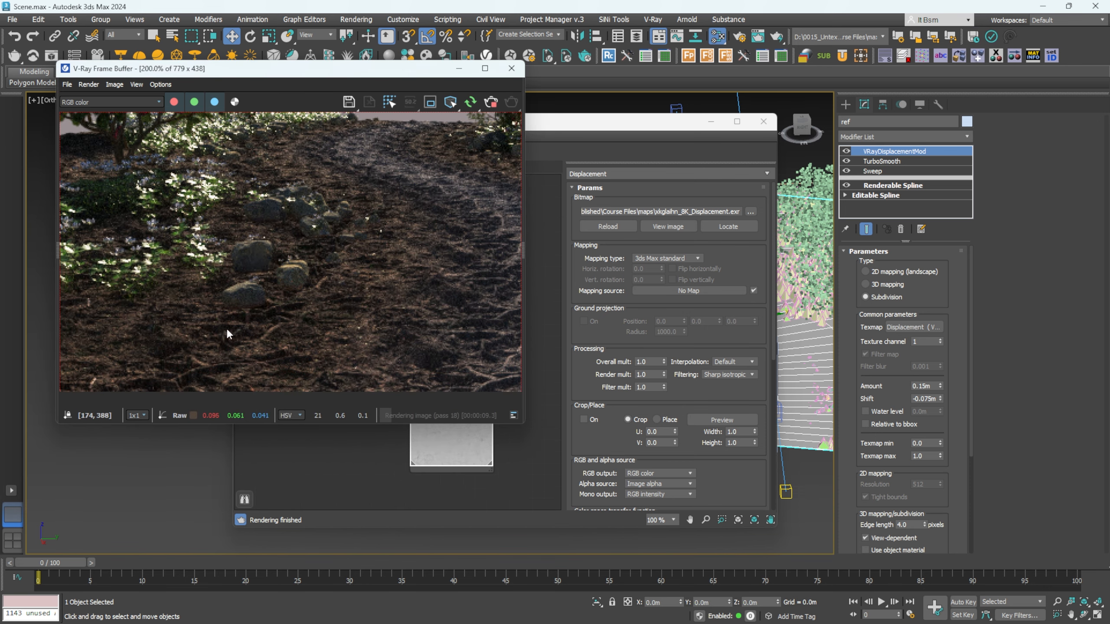
middle_drag(222, 368, 376, 333)
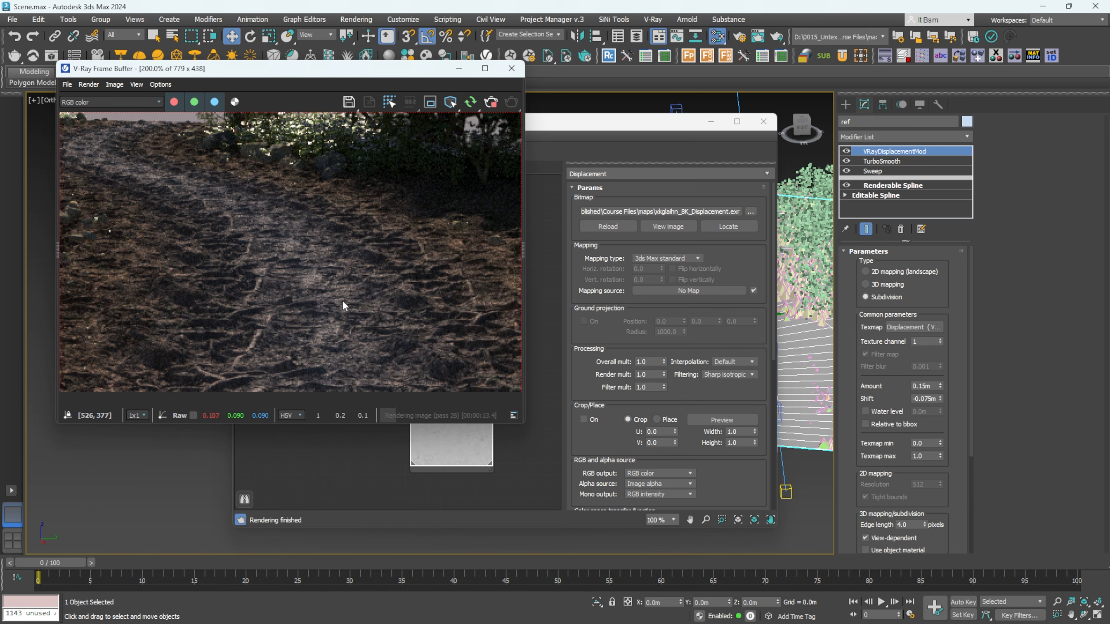
scroll(308, 305, down, 1)
Step: Arrange the upper Displacement bitmap just below the VRayDistanceTex node, leaving free space beside them in the graph
drag(612, 121, 625, 120)
scroll(393, 306, down, 2)
middle_drag(393, 289, 372, 428)
drag(306, 69, 304, 81)
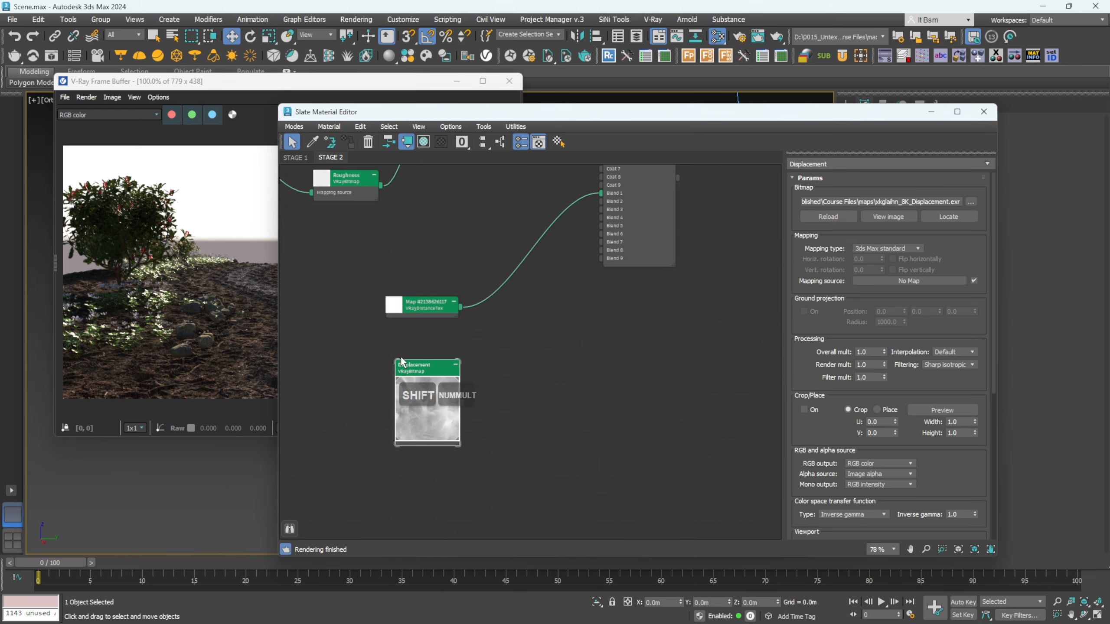
scroll(423, 292, up, 2)
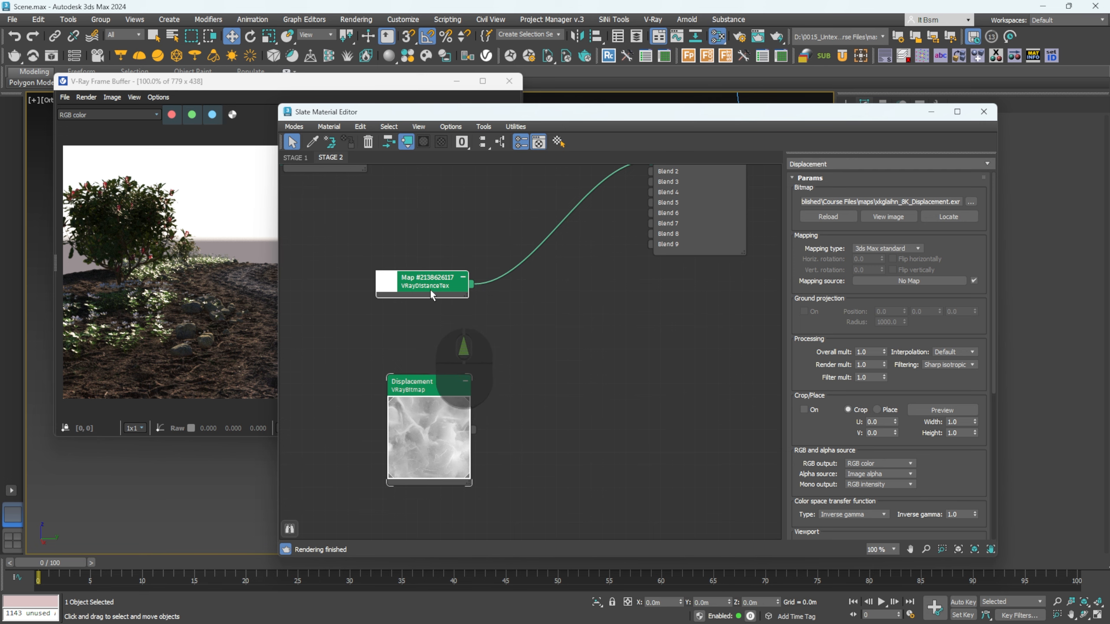
drag(271, 82, 277, 81)
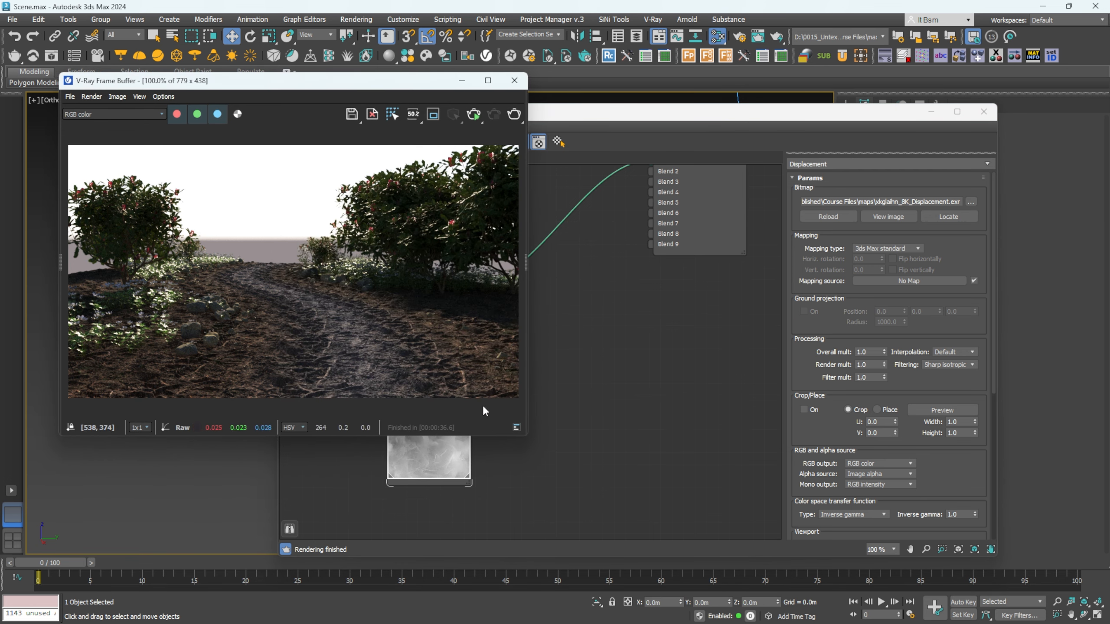
click(425, 433)
drag(433, 391, 444, 380)
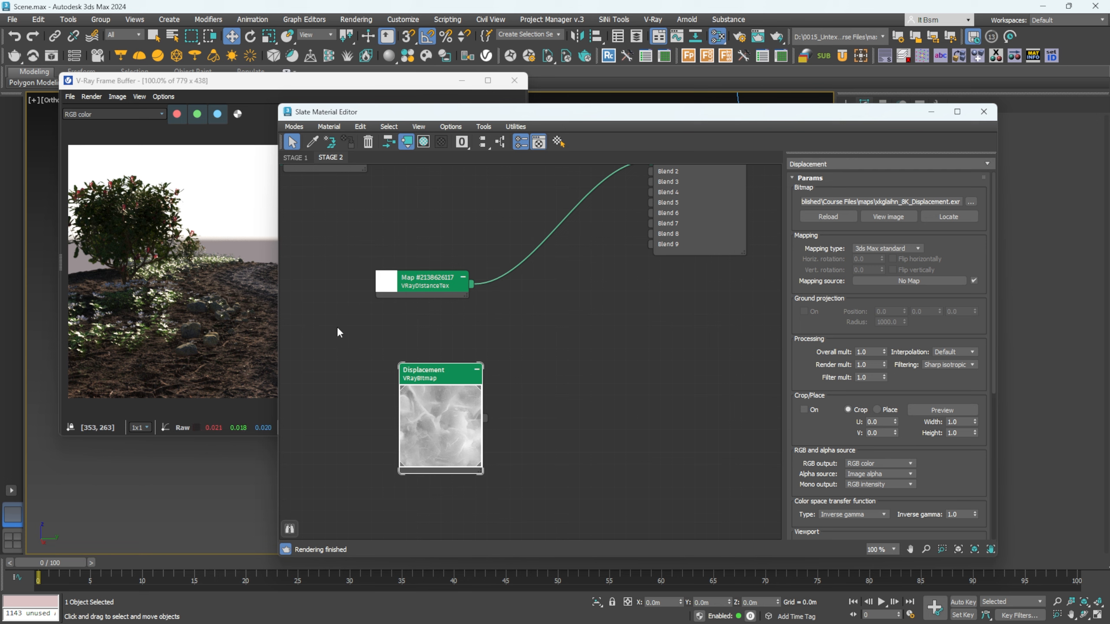
drag(425, 282, 402, 282)
middle_drag(542, 351, 510, 333)
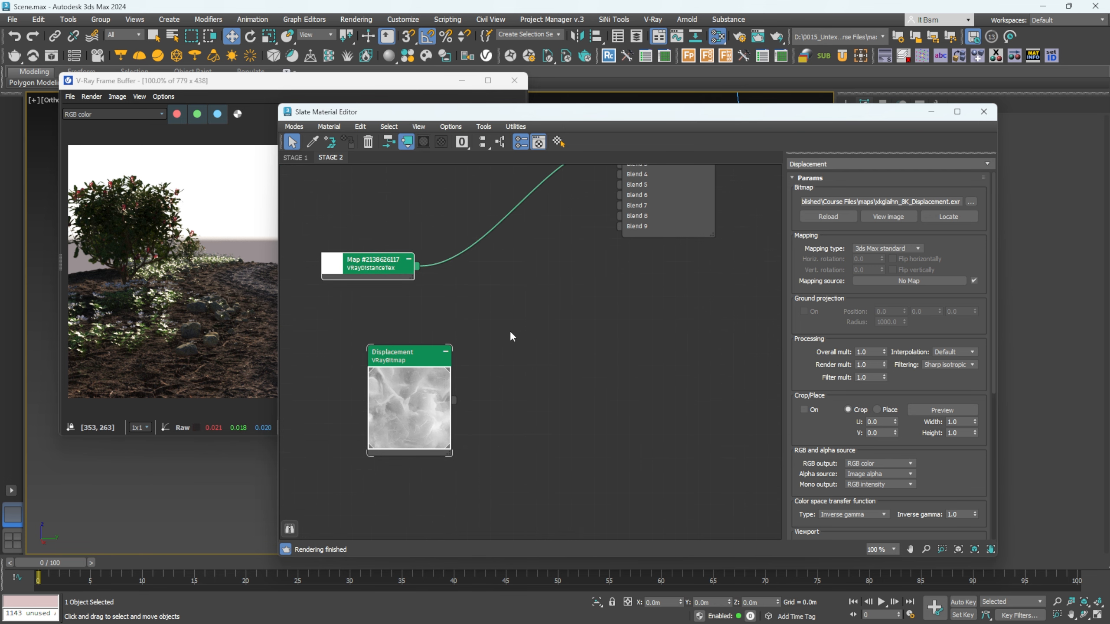
Step: Add a Composite map node beside the upper Displacement bitmap
right_click(509, 333)
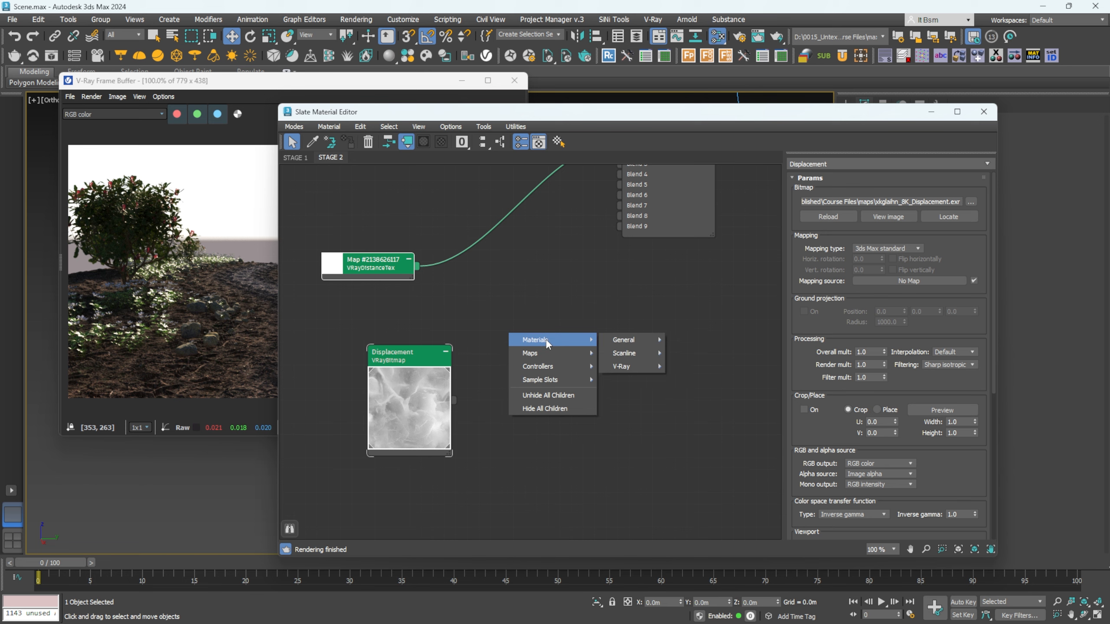
mouse_move(568, 353)
mouse_move(637, 369)
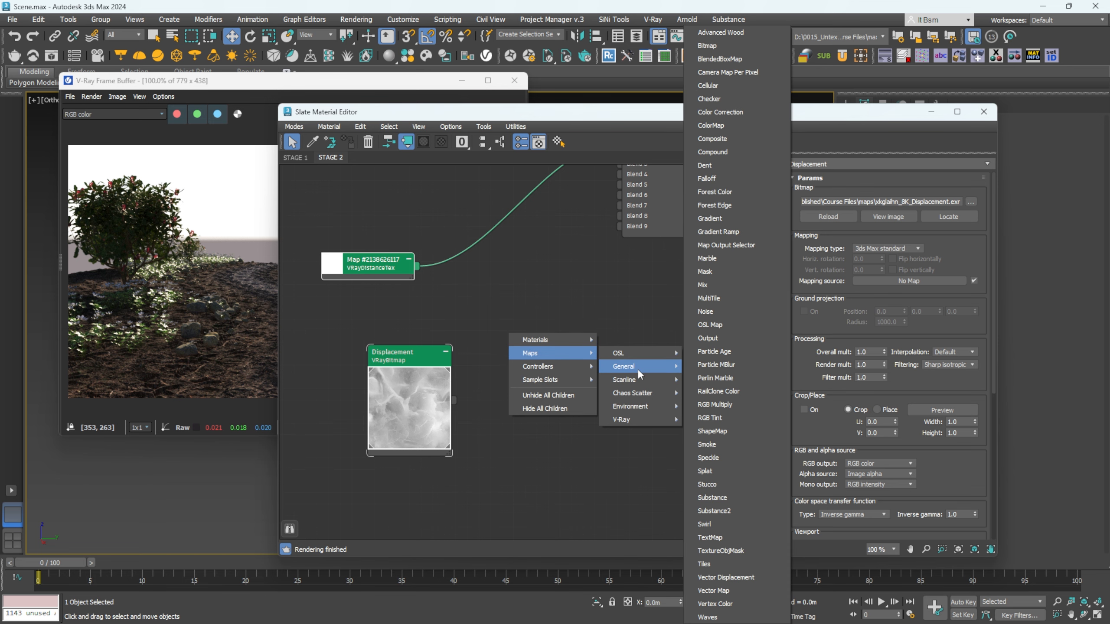
click(712, 139)
drag(575, 352, 576, 349)
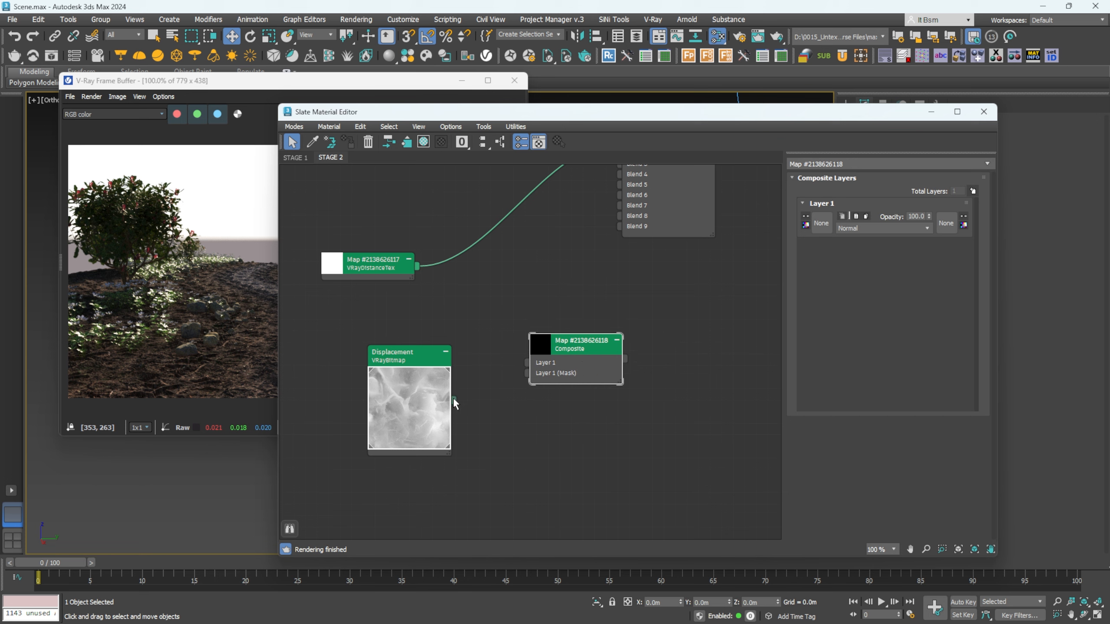
Step: Connect the upper Displacement bitmap to the Composite's Layer 1 and the VRayDistanceTex to Layer 1 (Mask), and preview the result
drag(455, 400, 598, 347)
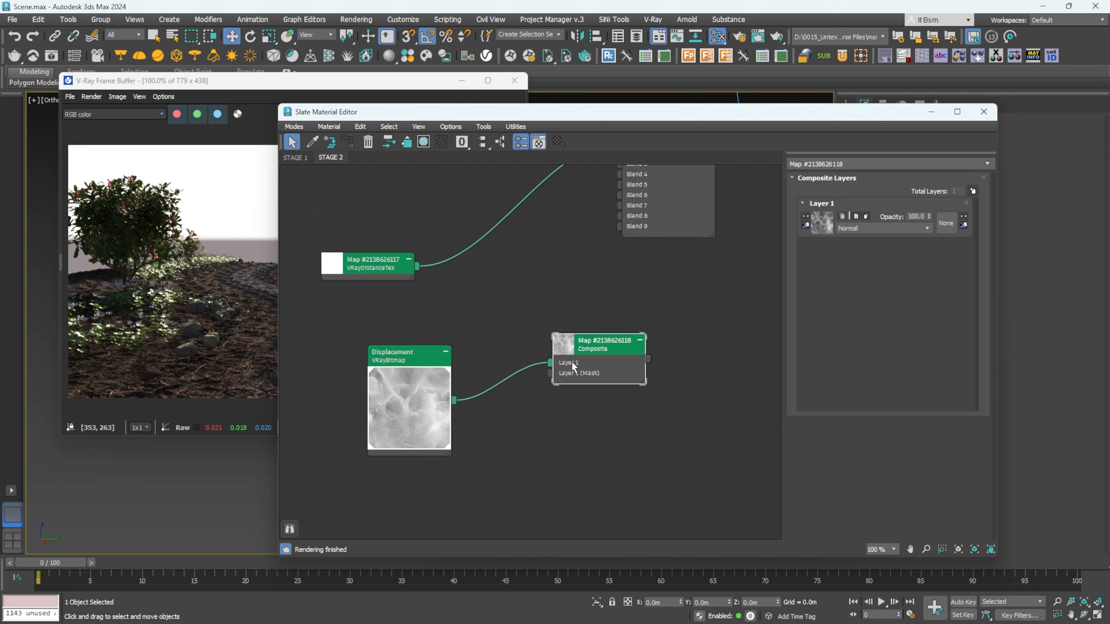
drag(418, 267, 550, 374)
drag(381, 267, 417, 279)
scroll(572, 359, up, 2)
double_click(549, 350)
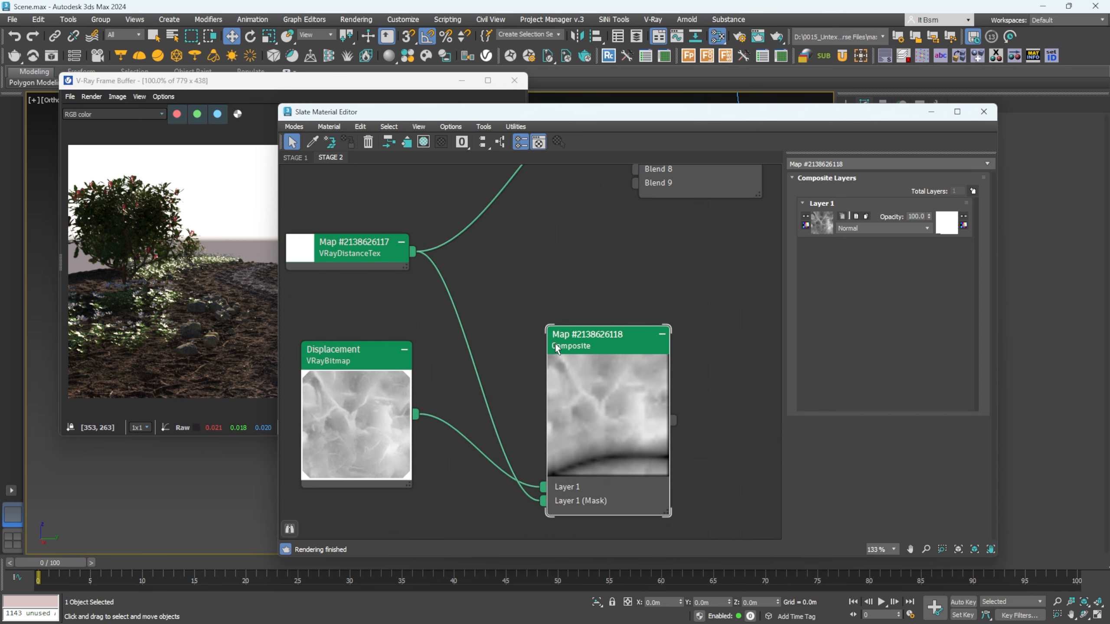
double_click(575, 446)
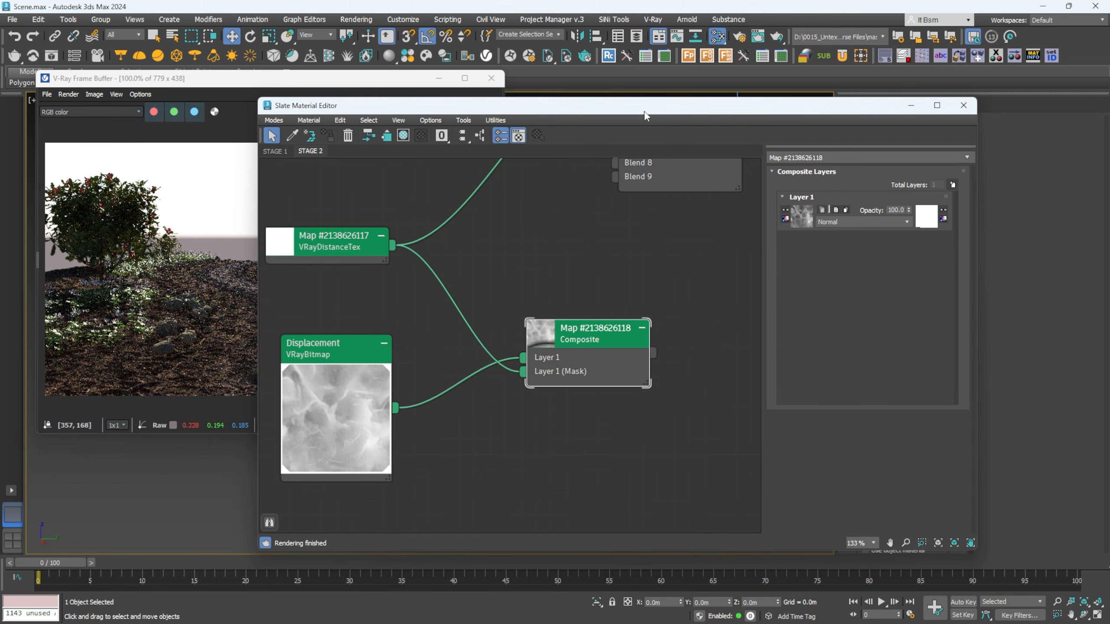
Step: Assign the Composite map as an instance to the VRayDisplacementMod Texmap and check the path in an interactive render
drag(646, 116, 499, 106)
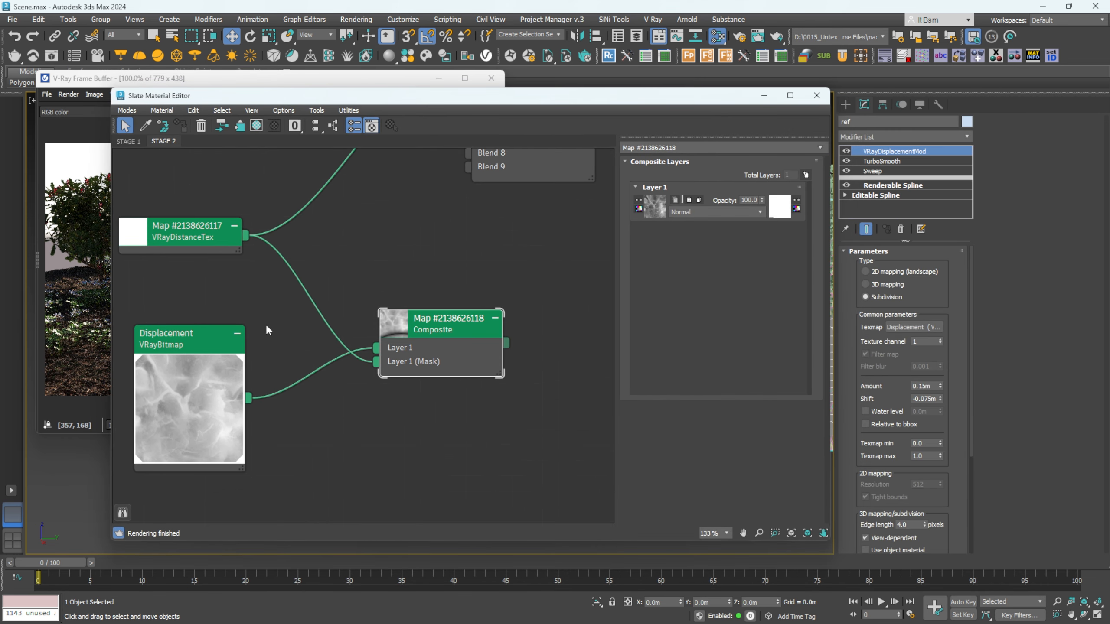
drag(506, 343, 903, 328)
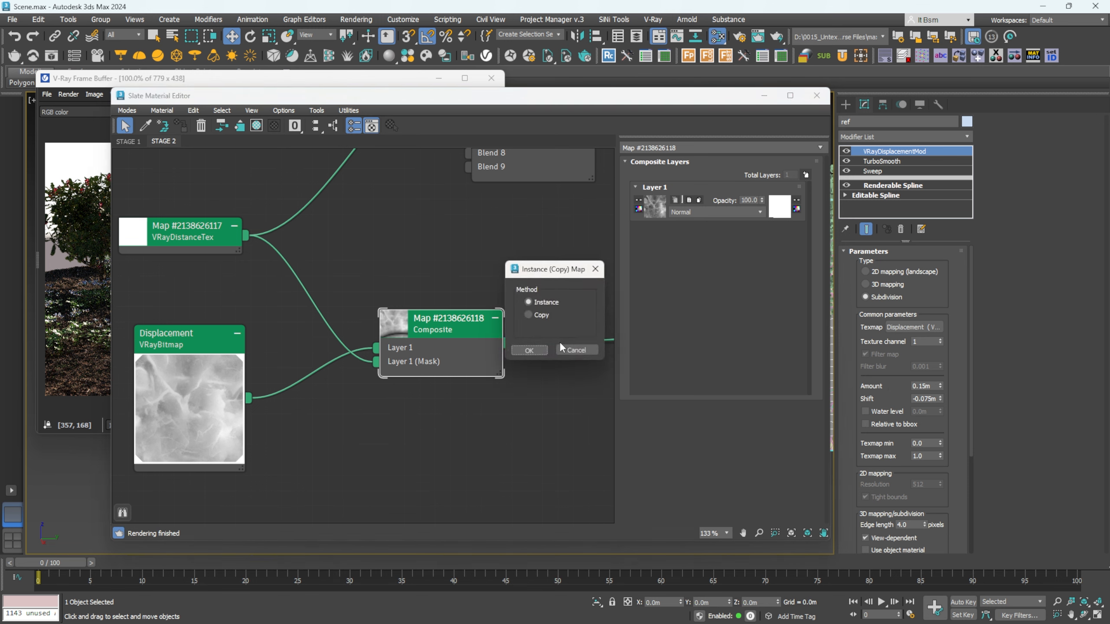
click(532, 350)
drag(391, 98, 570, 114)
click(370, 82)
click(450, 112)
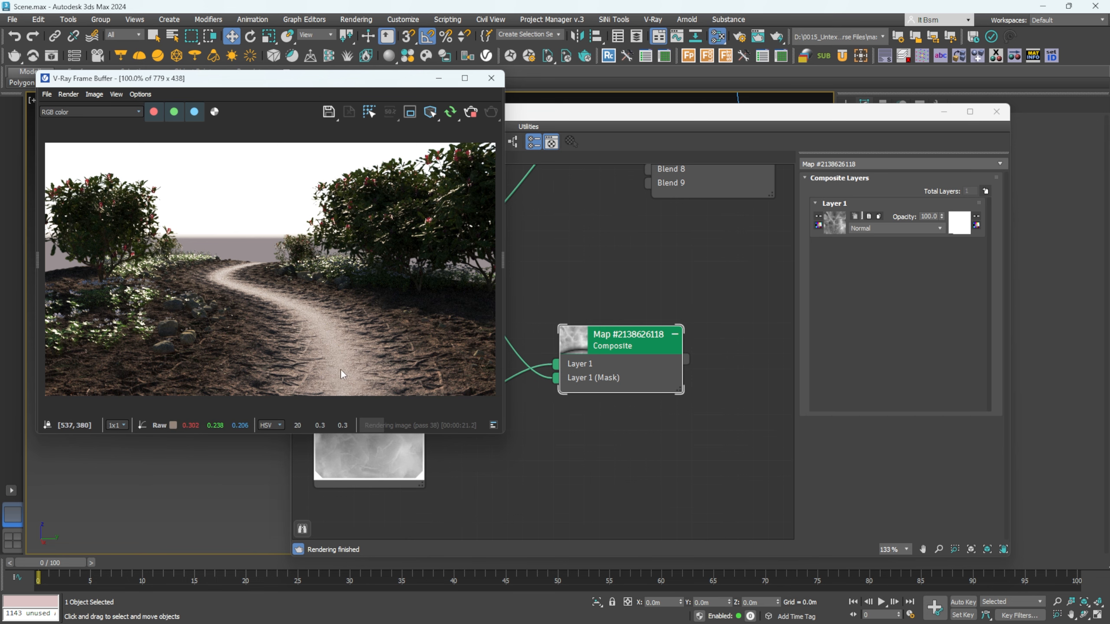
scroll(341, 371, up, 1)
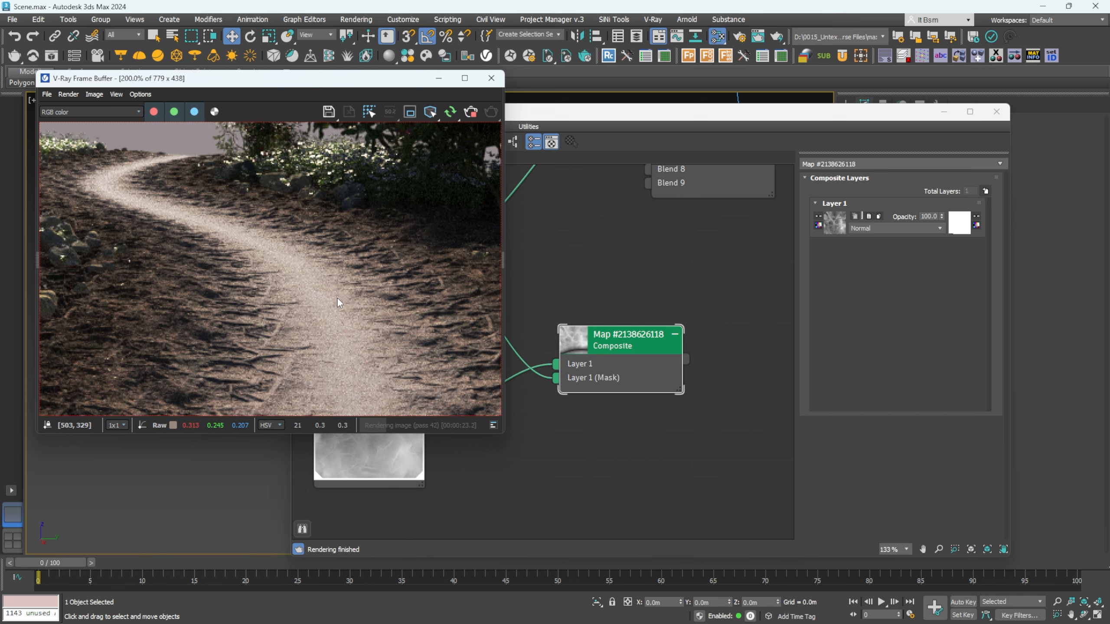
Step: Place the second Displacement bitmap below the first with the Composite node beside them, and stop the interactive render
middle_drag(548, 481, 654, 321)
scroll(558, 360, down, 1)
middle_drag(528, 350, 557, 226)
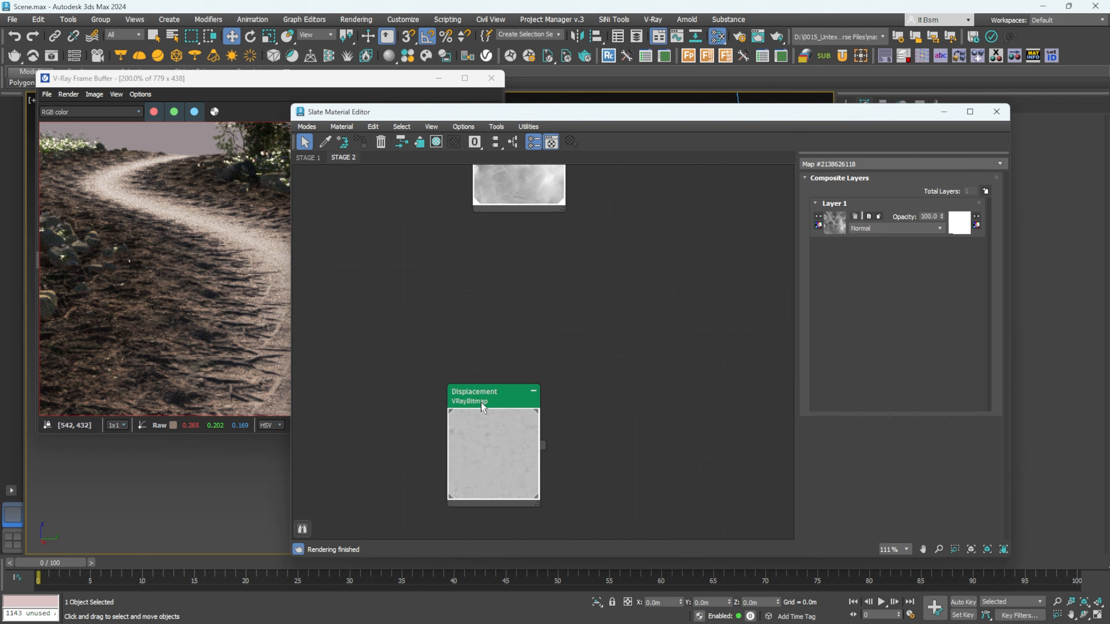
drag(483, 401, 511, 281)
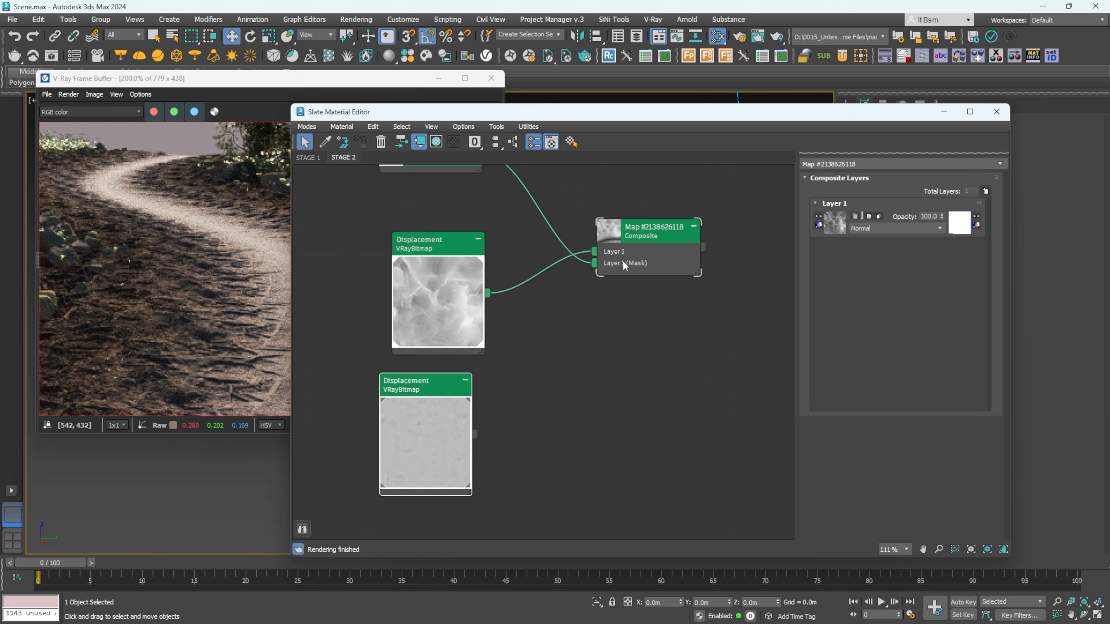
drag(622, 260, 628, 342)
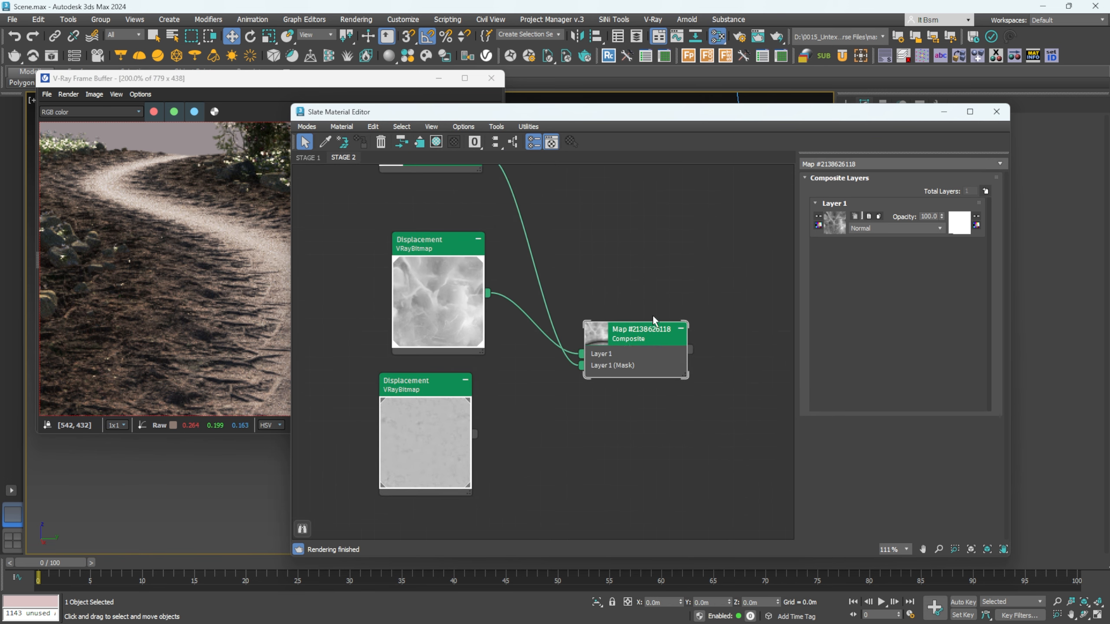
click(398, 101)
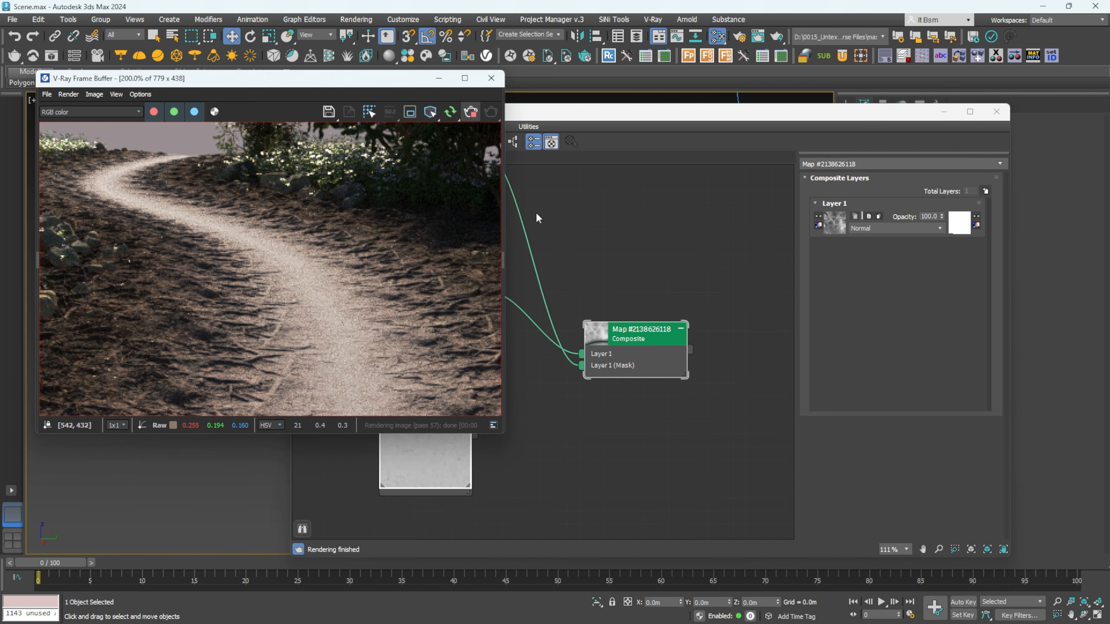
drag(634, 337, 622, 299)
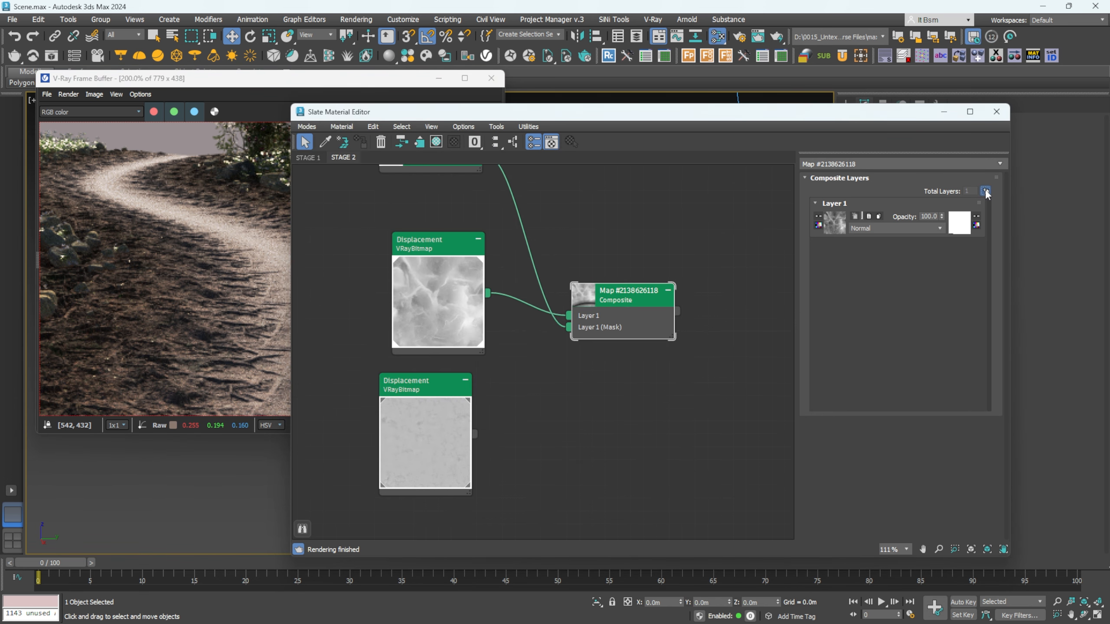
Step: Add a second Composite layer, connecting the lower Displacement bitmap to Layer 2 and the VRayDistanceTex to Layer 2 (Mask)
click(986, 191)
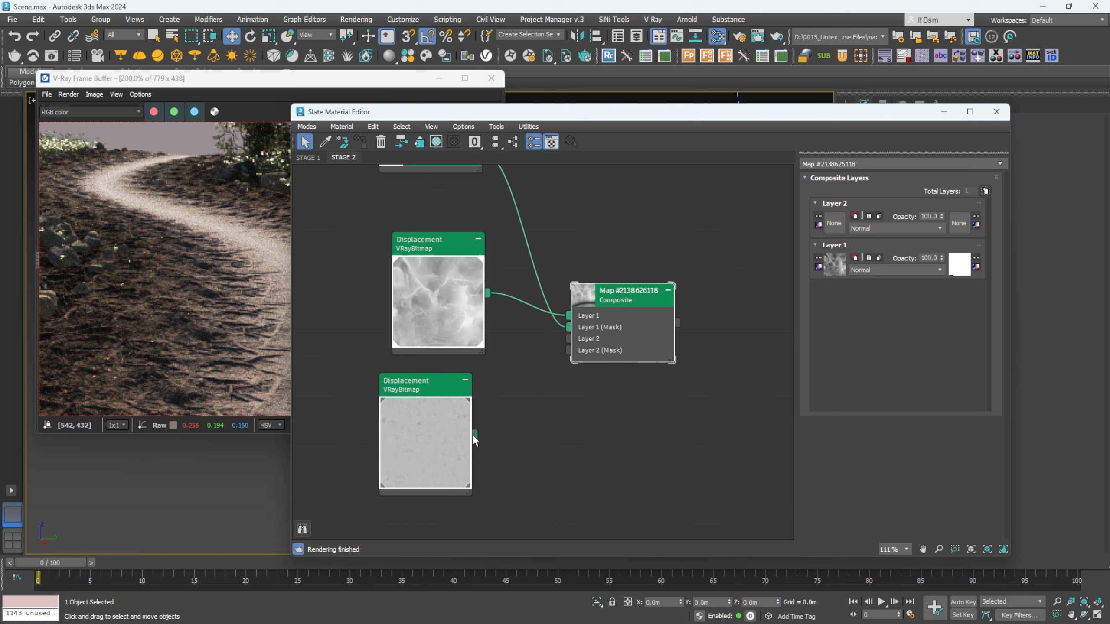
drag(475, 433, 570, 338)
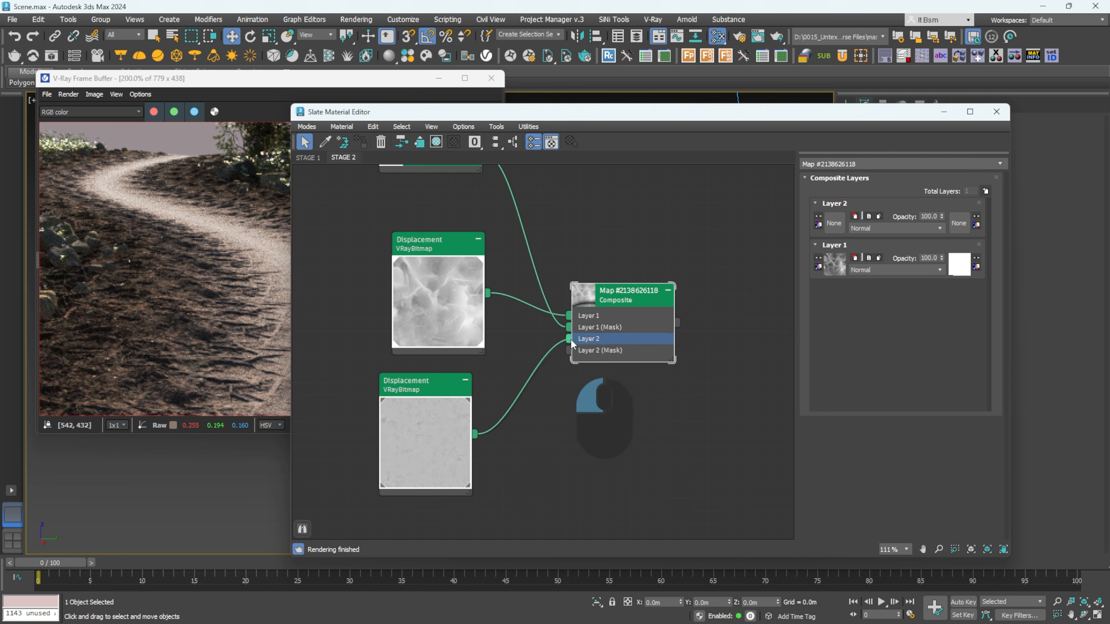
middle_drag(520, 214, 546, 318)
drag(465, 260, 462, 266)
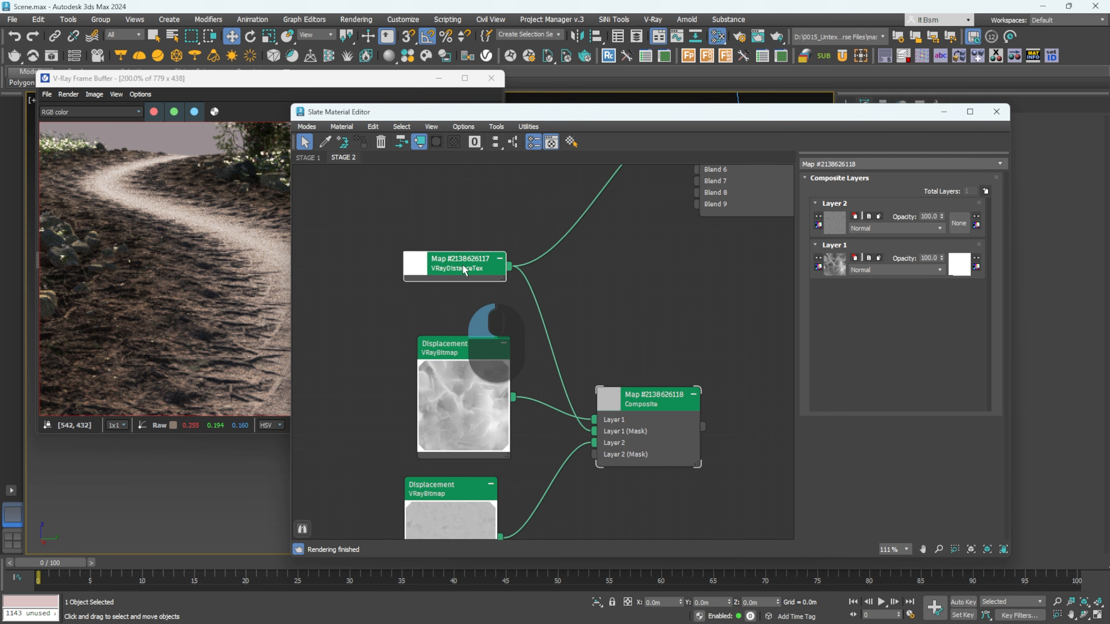
scroll(471, 293, down, 1)
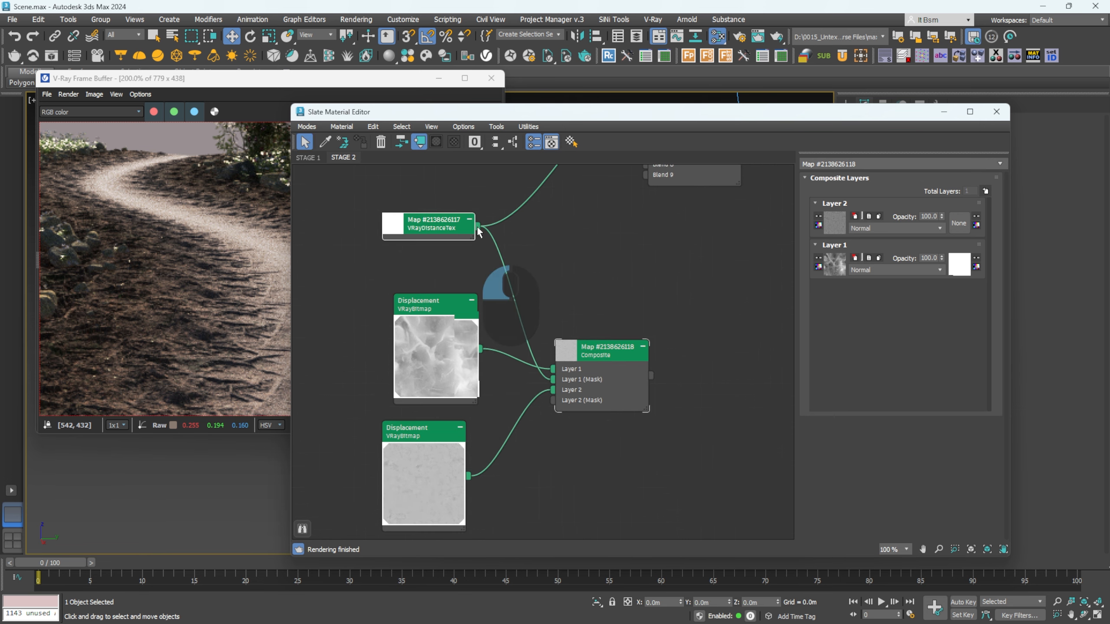
drag(478, 227, 552, 401)
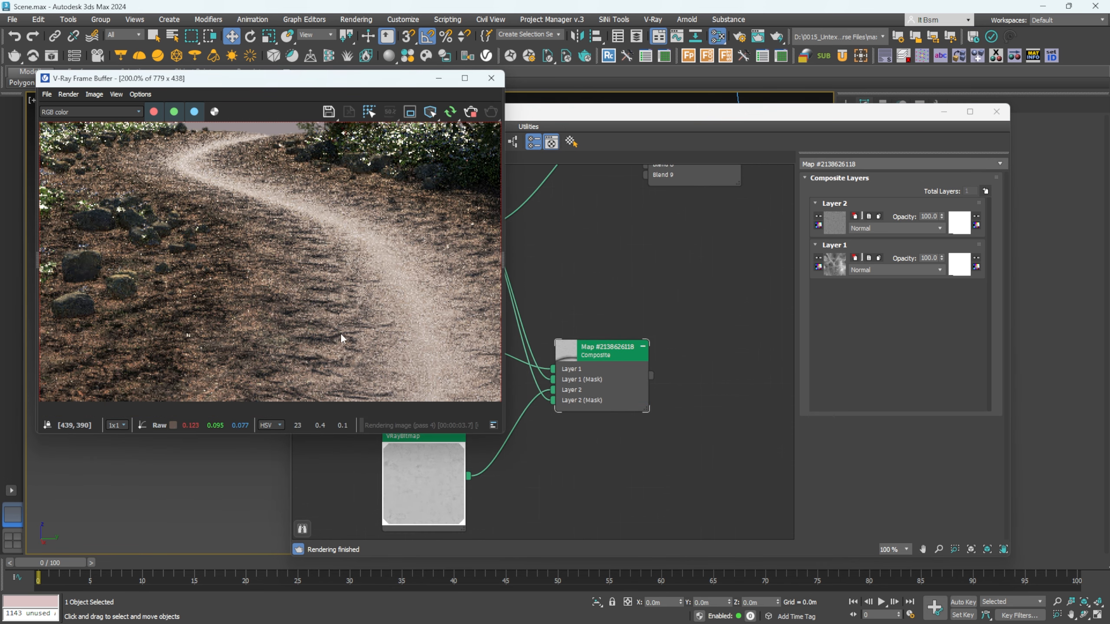
Step: Align the lower Displacement bitmap beneath the upper one and check the displaced path and ground in the render
scroll(330, 336, down, 1)
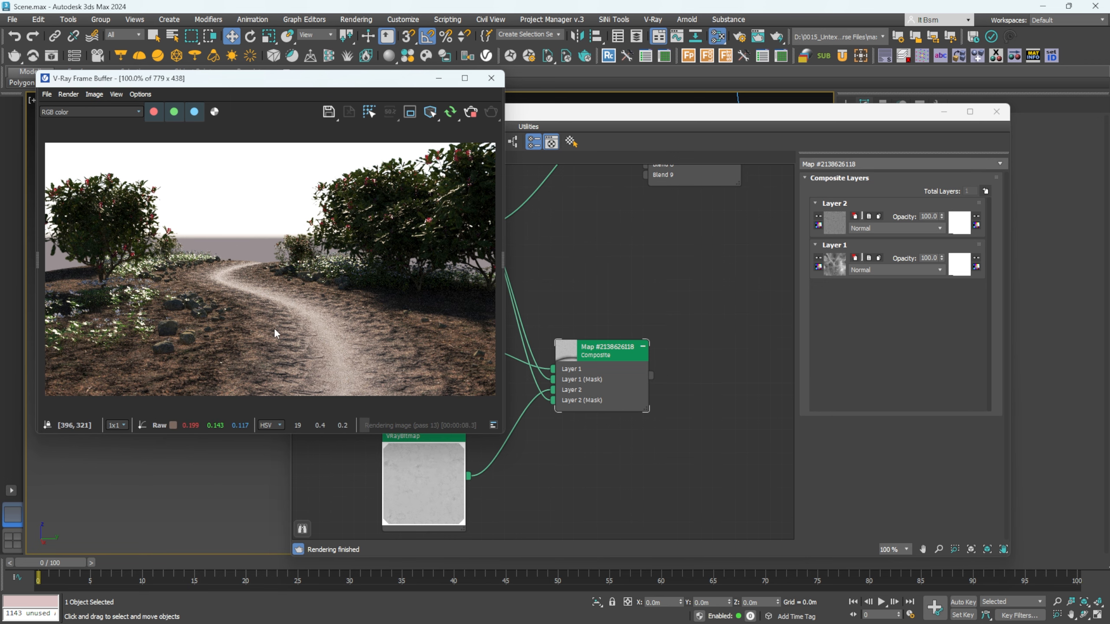
click(429, 466)
drag(440, 474, 444, 465)
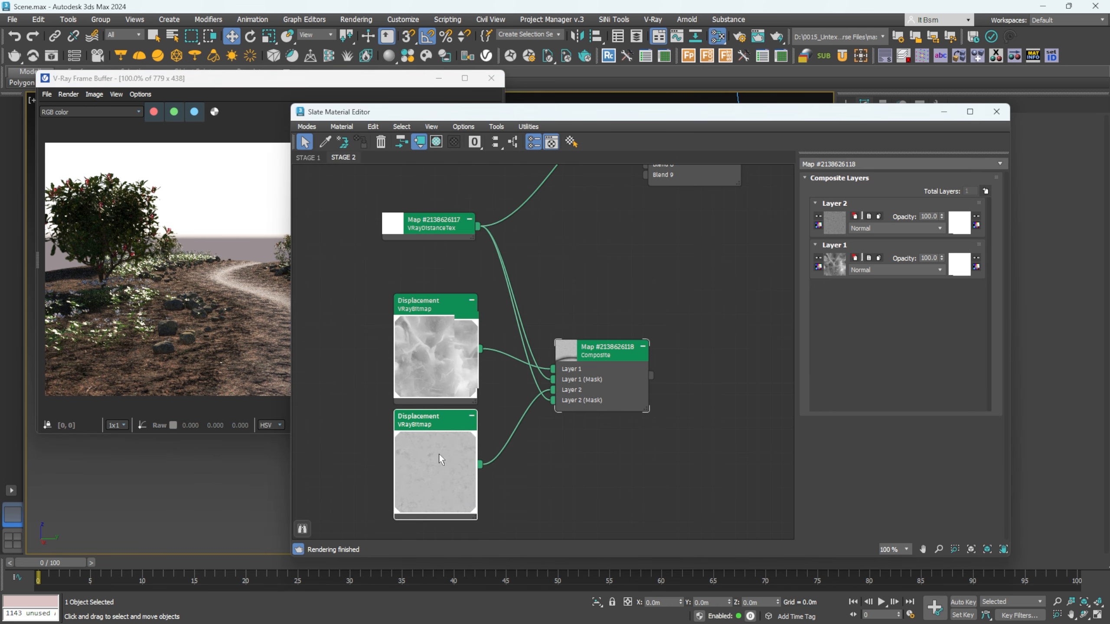
click(240, 307)
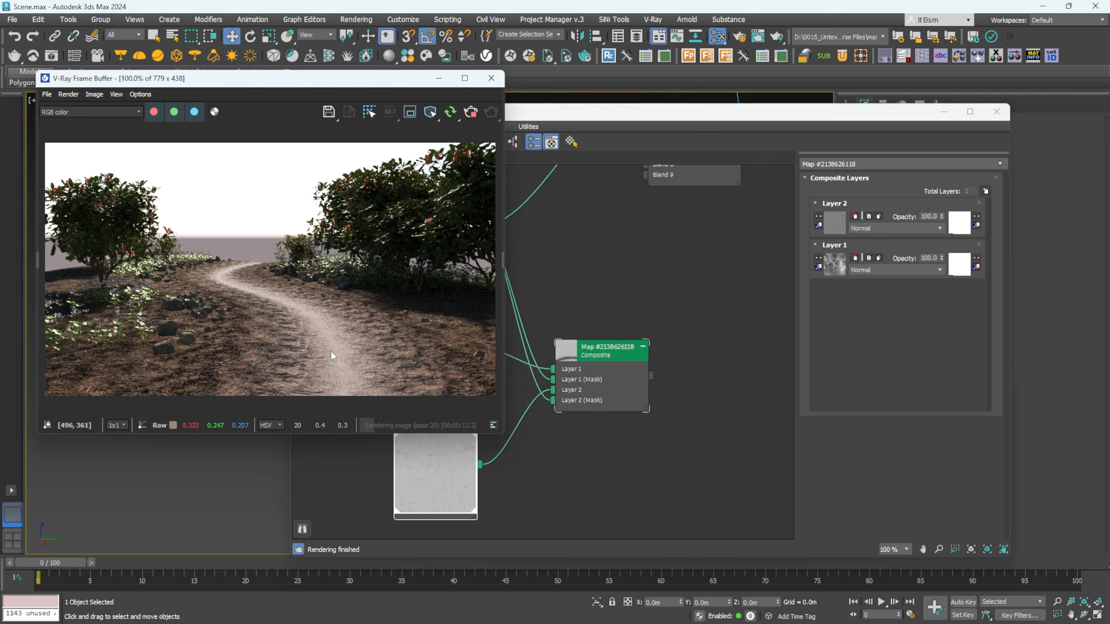
Step: Close the interactive render window and add an Output map between the VRayDistanceTex and Composite nodes
click(608, 272)
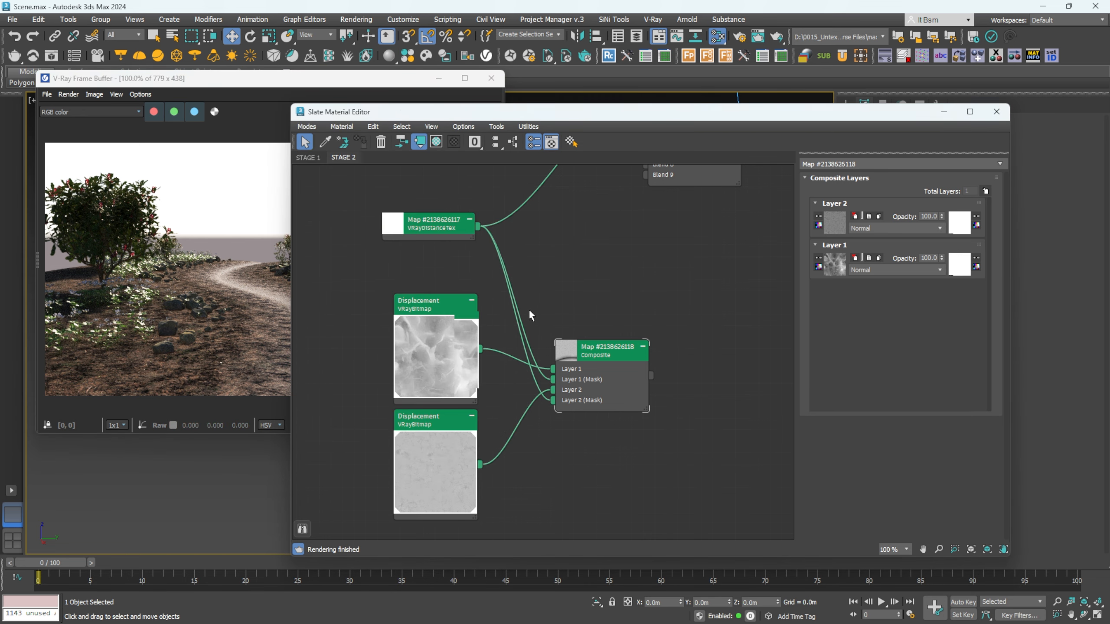
click(393, 85)
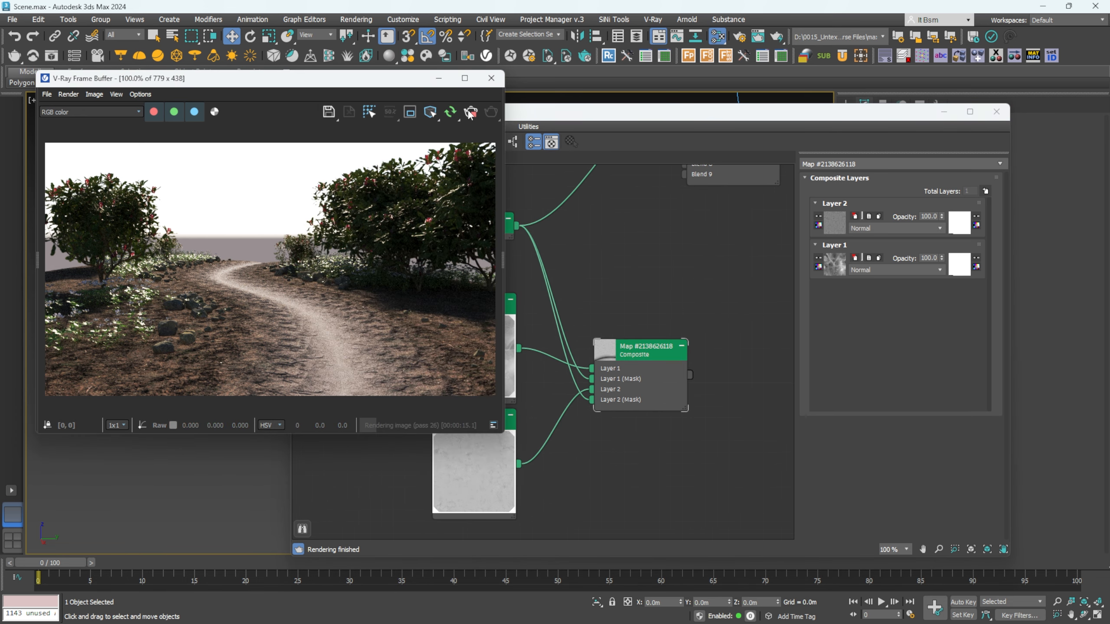
click(490, 78)
middle_drag(568, 263, 523, 266)
right_click(545, 255)
mouse_move(596, 273)
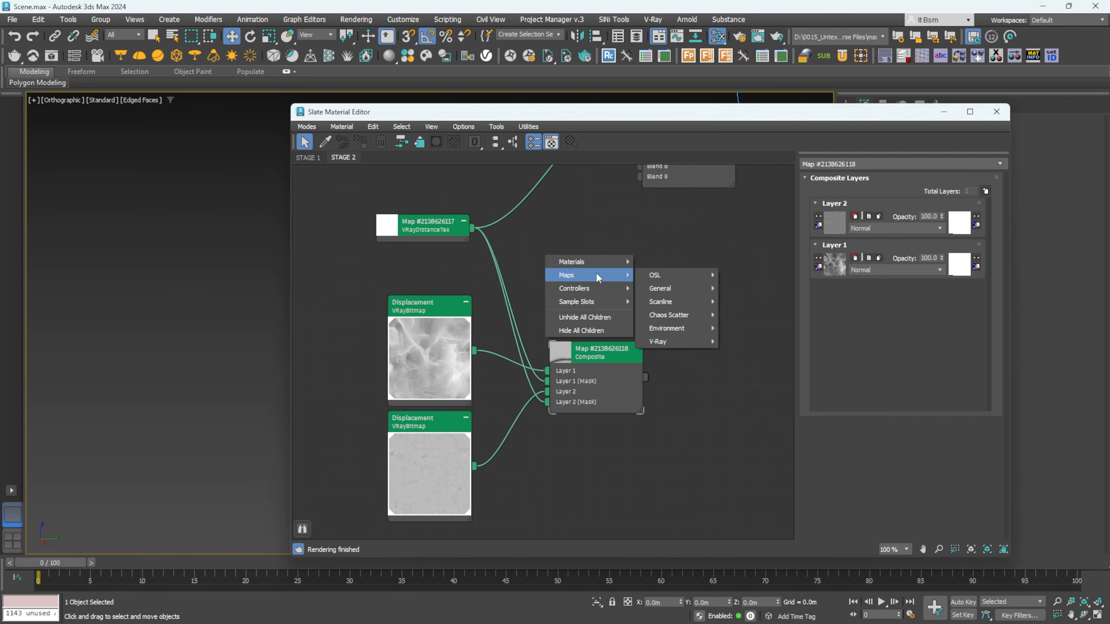
mouse_move(671, 290)
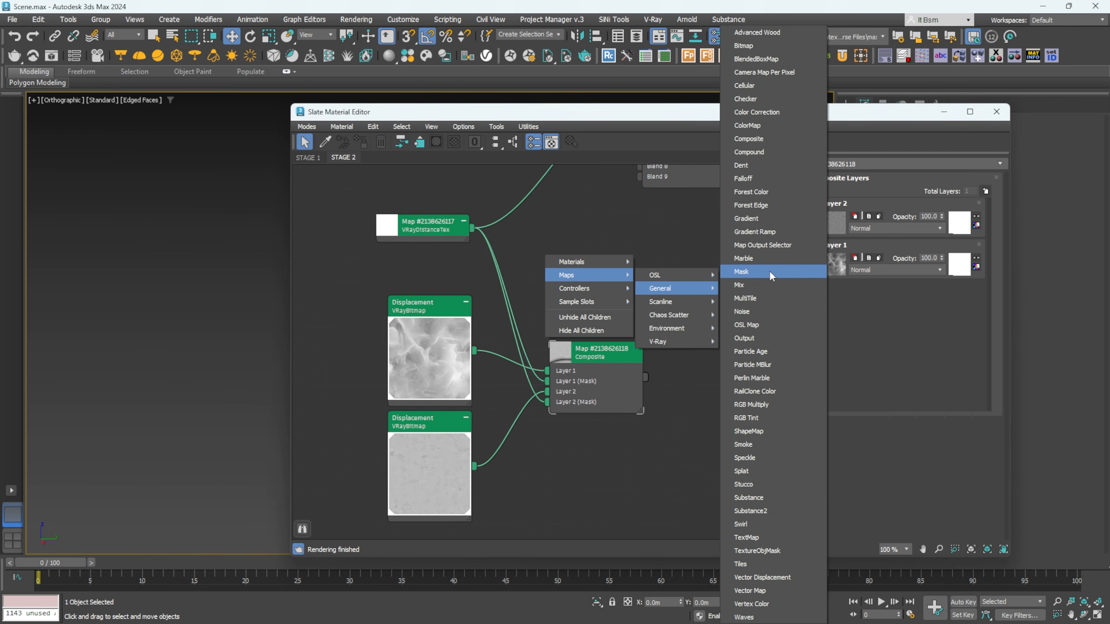
click(751, 338)
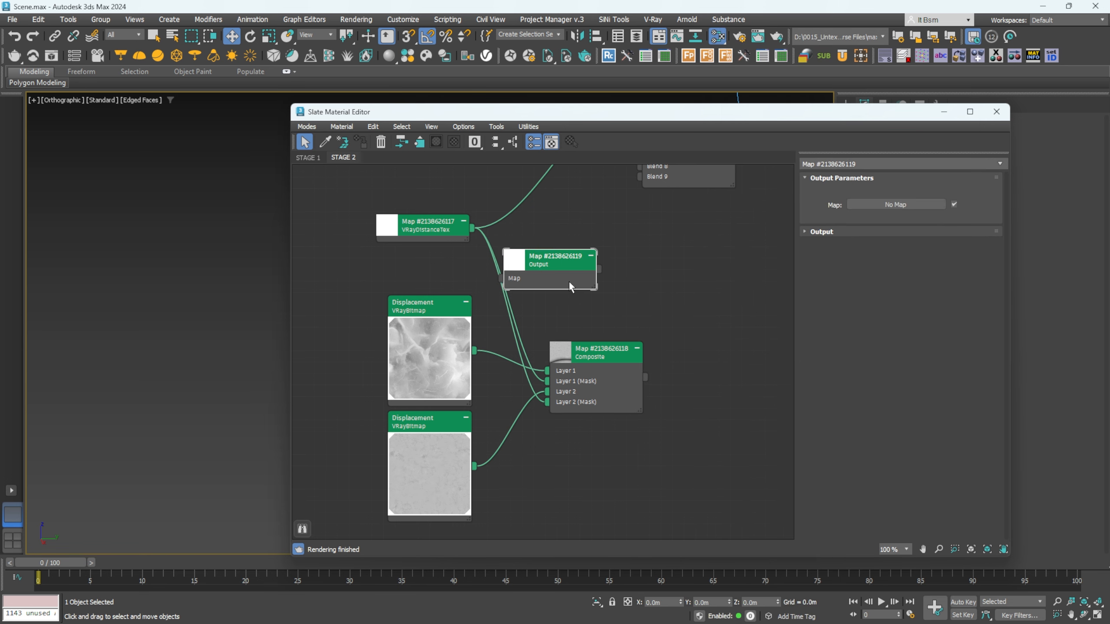
Step: Enable Invert on the Output map, connect the VRayDistanceTex to its Map input and enlarge the node's preview
drag(569, 281, 626, 282)
click(821, 231)
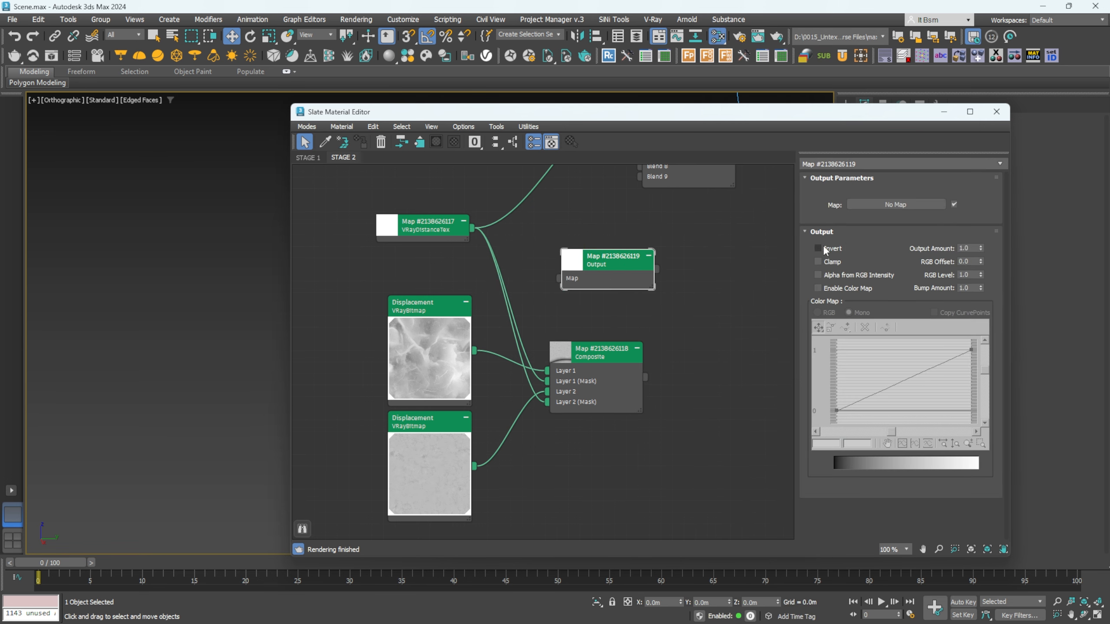
click(818, 248)
drag(472, 228, 578, 191)
double_click(576, 263)
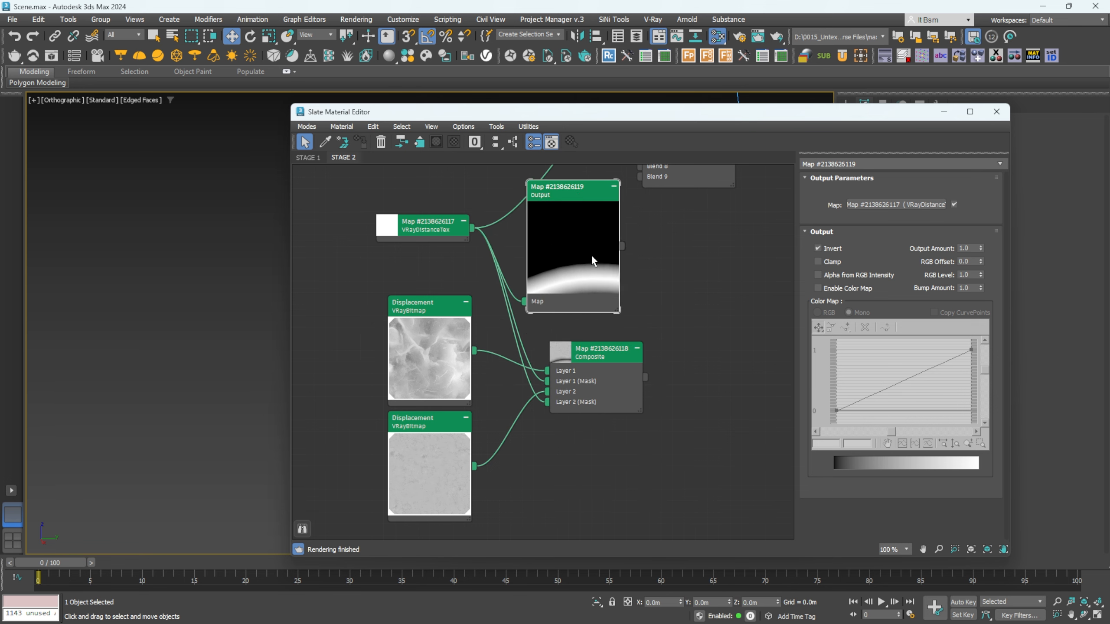
Step: Spread the Composite and VRayDistanceTex nodes apart and connect the inverted Output map to Layer 2 (Mask) of the Composite
drag(592, 356, 684, 345)
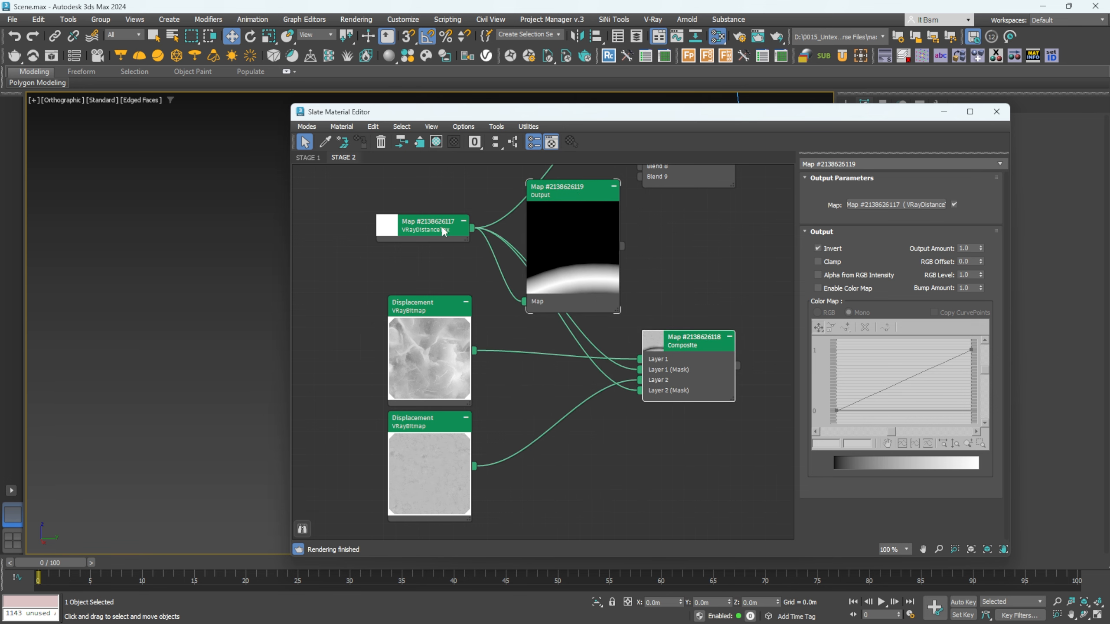
drag(444, 231, 409, 220)
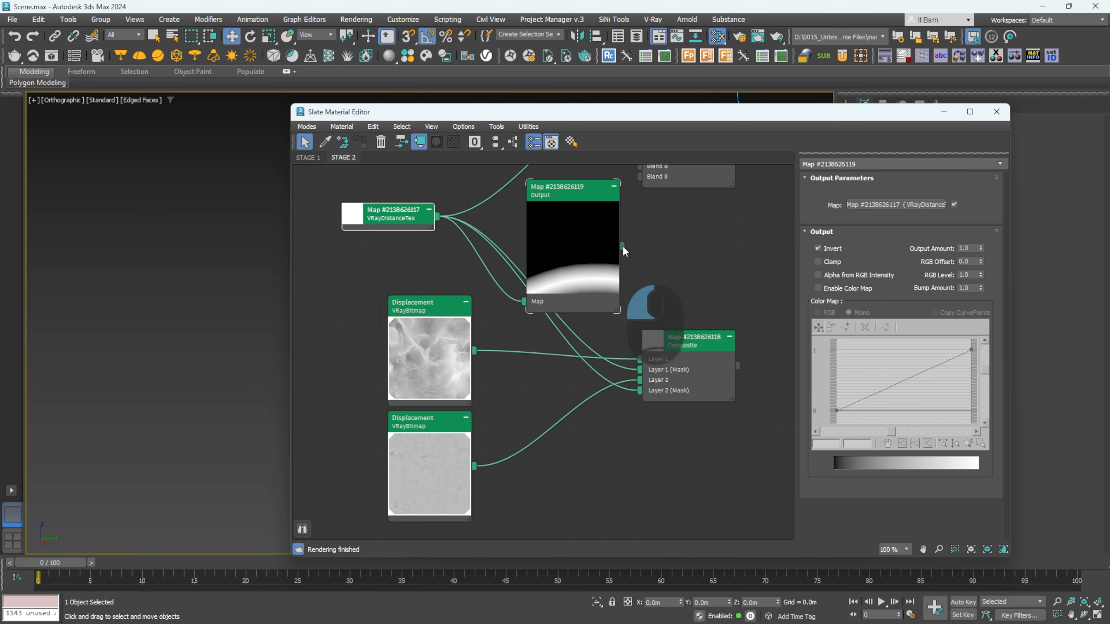
drag(622, 246, 640, 392)
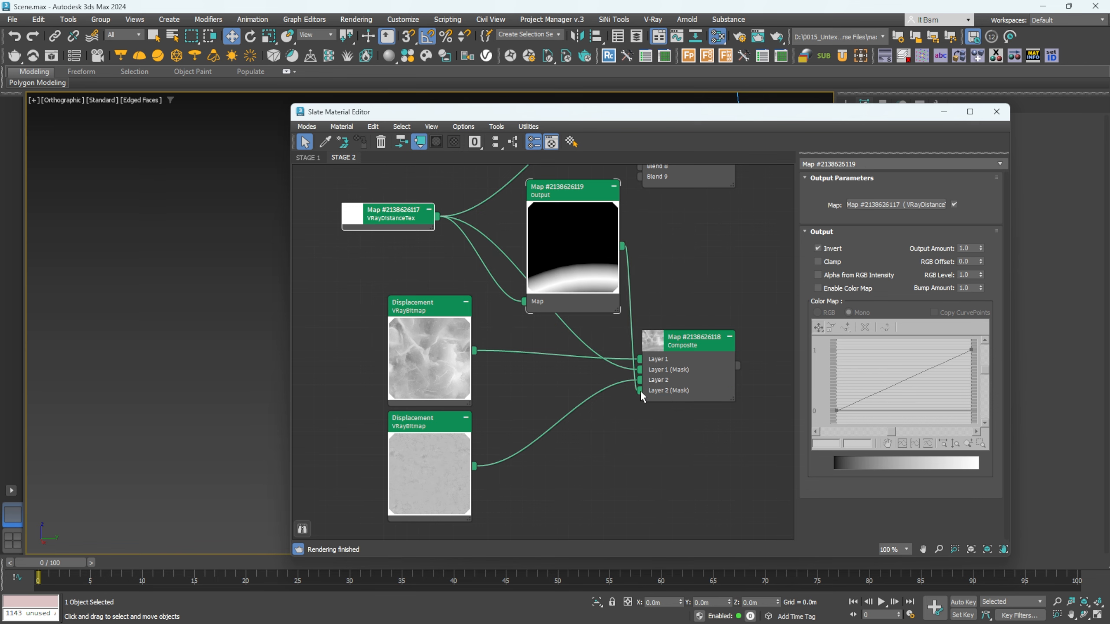
Step: Start an interactive render and examine the displaced path and surrounding ground, both close up and in full view
click(52, 55)
scroll(369, 418, up, 1)
scroll(367, 417, down, 1)
scroll(385, 425, up, 1)
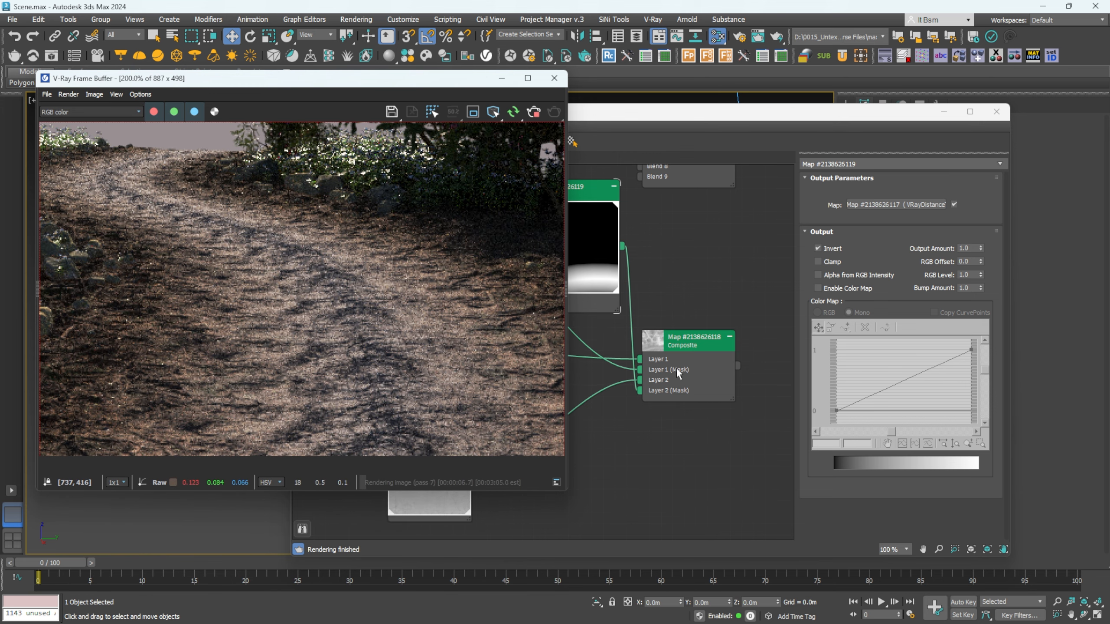
drag(666, 345, 677, 345)
click(248, 368)
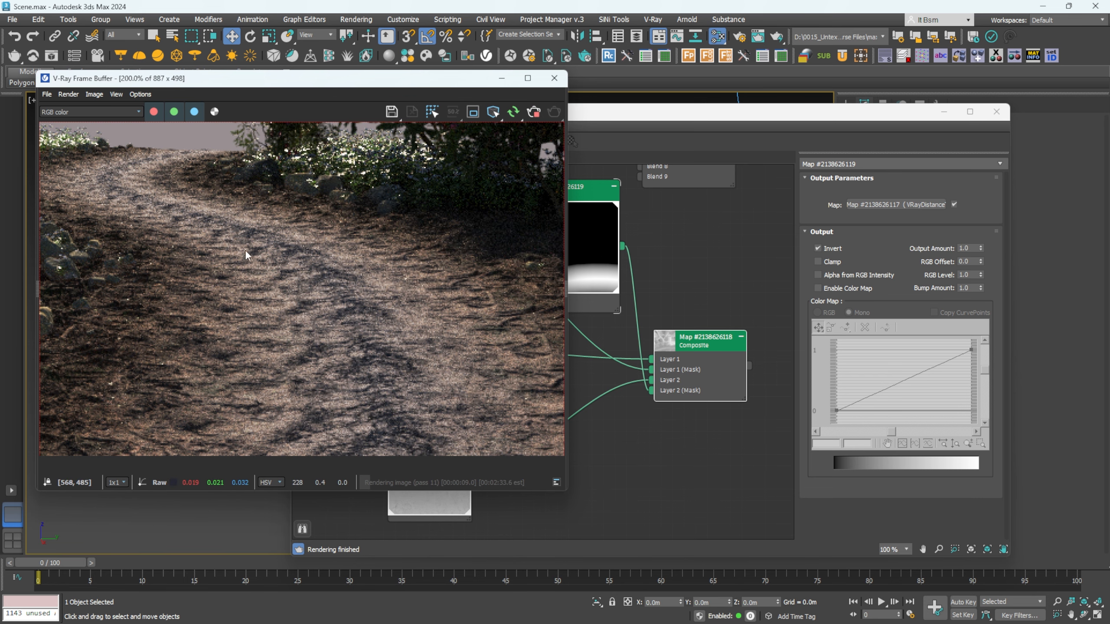
scroll(378, 326, down, 1)
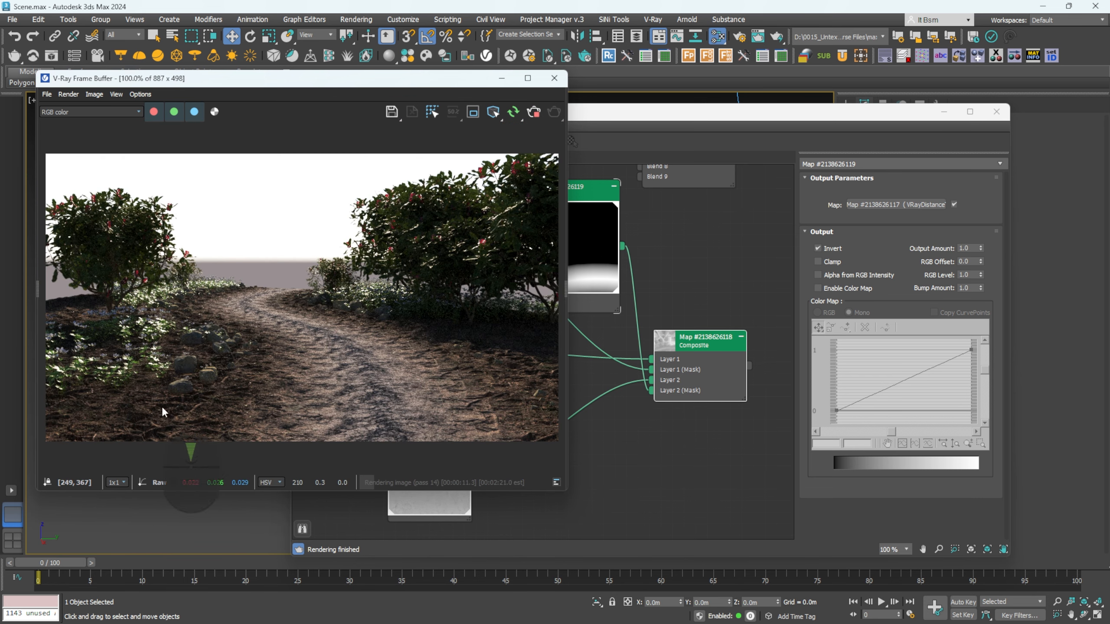
scroll(260, 416, up, 1)
scroll(226, 416, up, 1)
scroll(216, 403, down, 1)
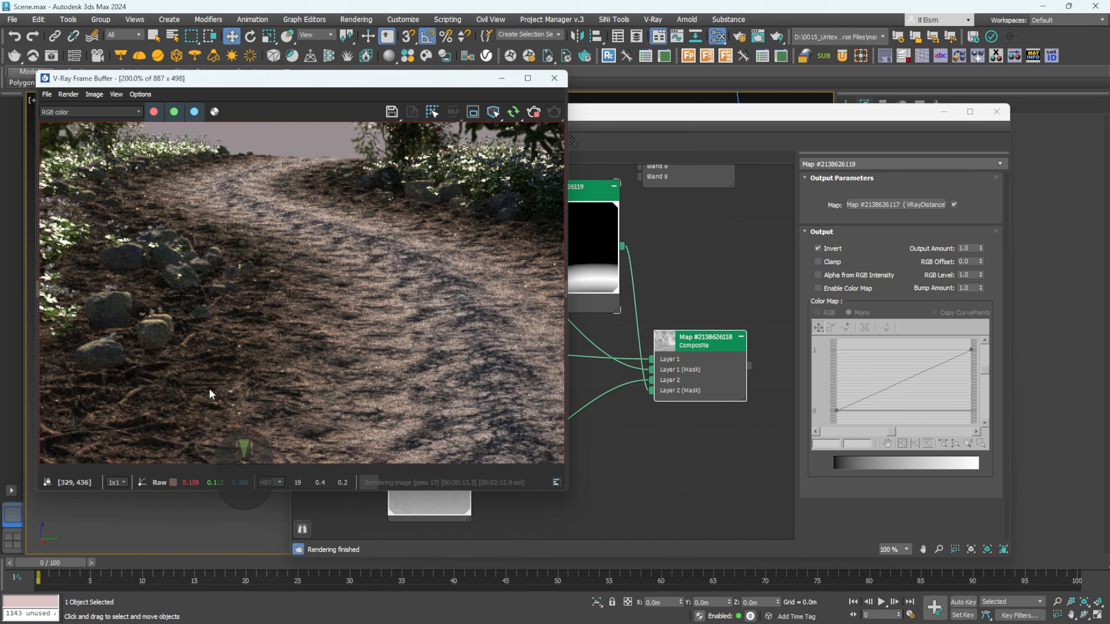
scroll(372, 362, down, 1)
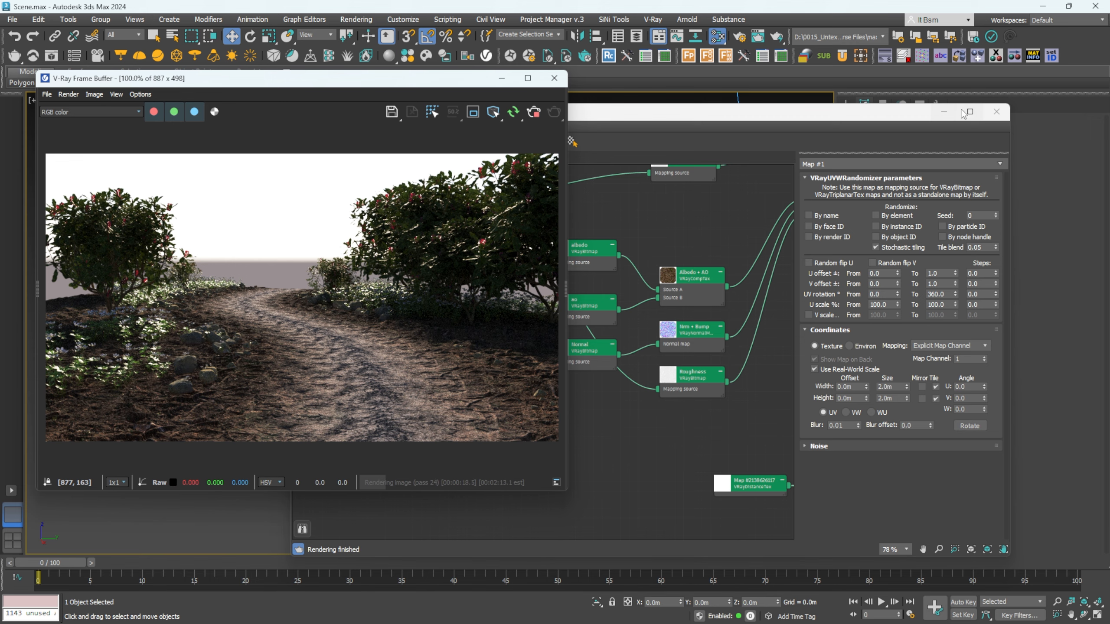
Step: Close the material editor, try a VRayDisplacementMod Amount of 2.5 m, and set it to 0.5 m
click(997, 111)
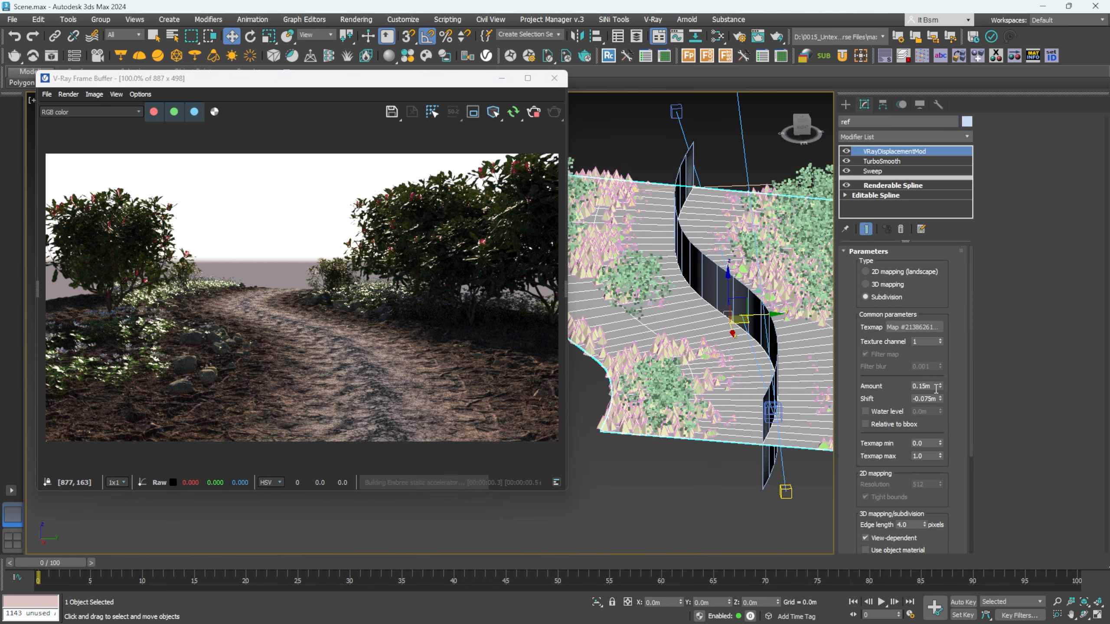
click(922, 386)
text(2.5)
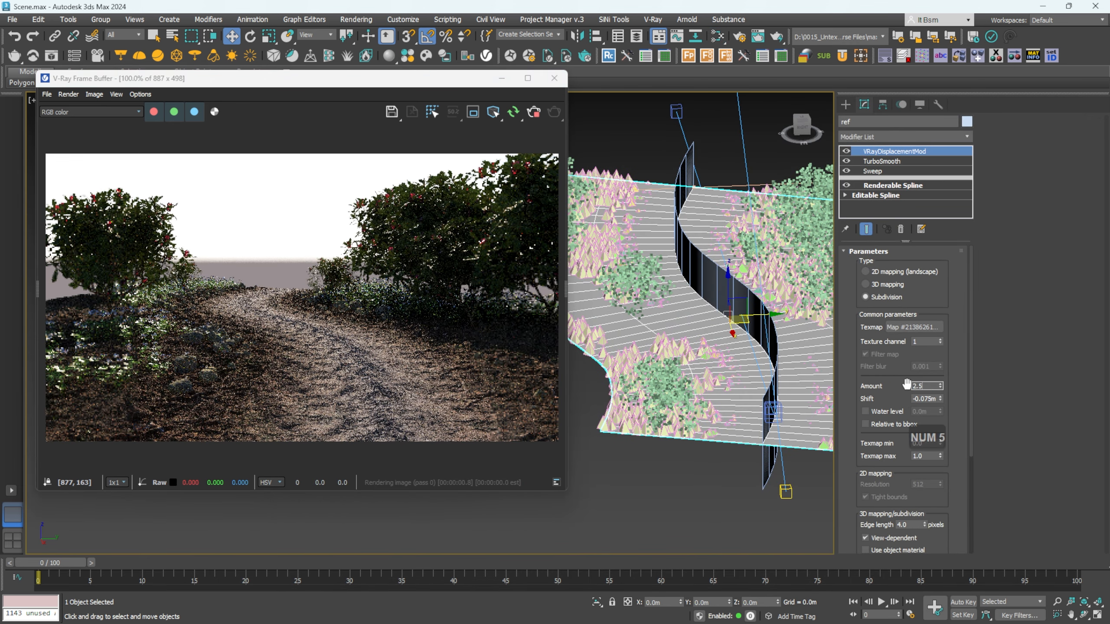
key(Return)
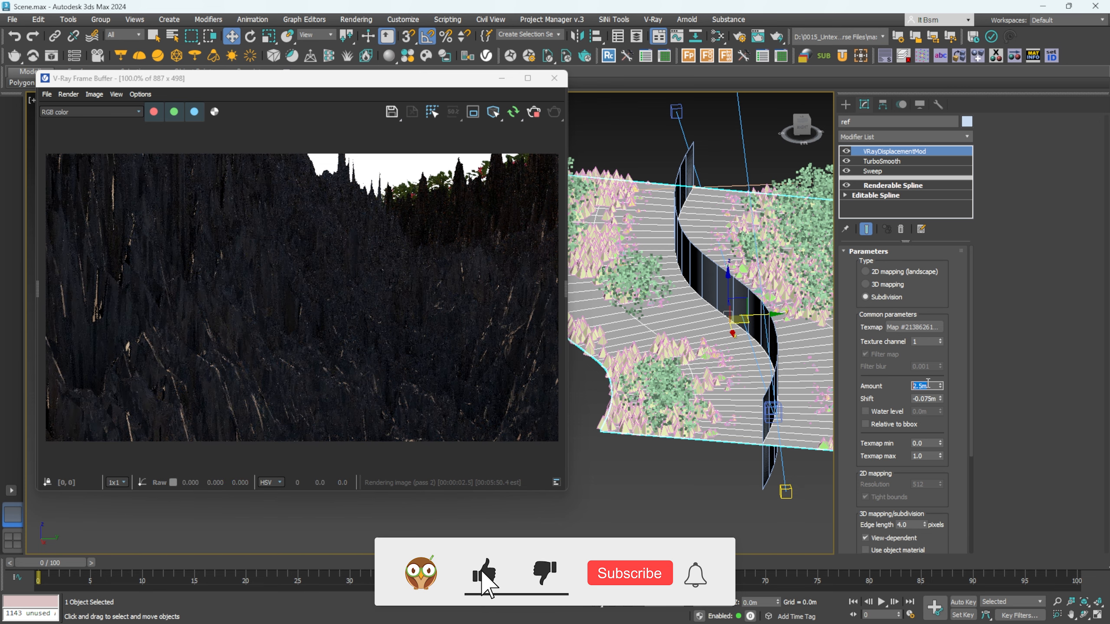
text(0.5)
key(Return)
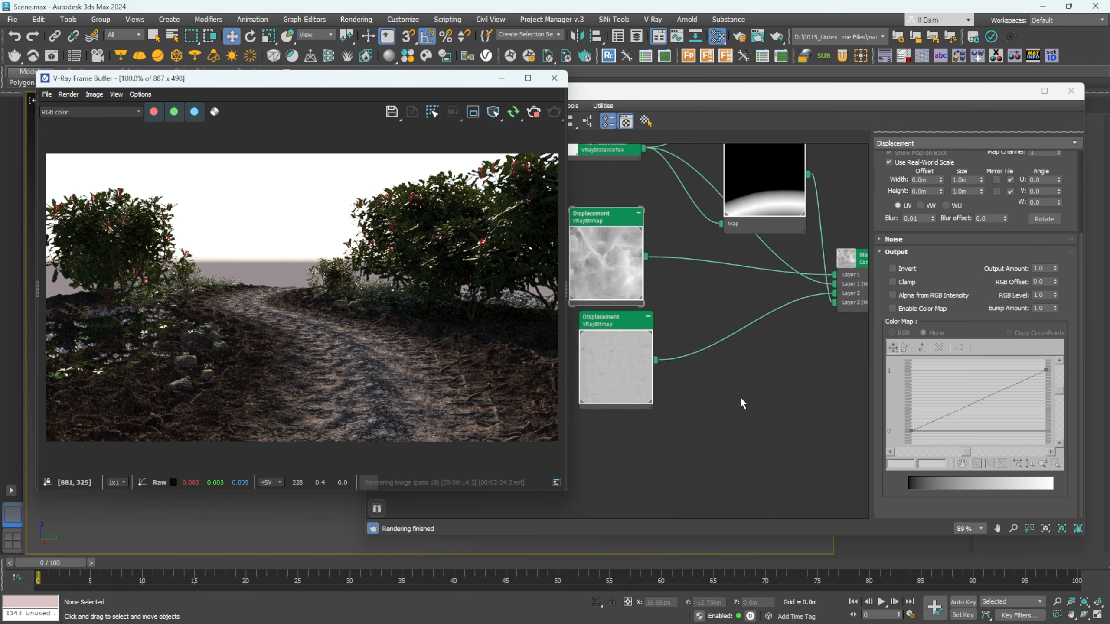
Step: Enable the Color Map in the upper Displacement bitmap's Output settings and focus the interactive render on the ground beside the path
click(741, 403)
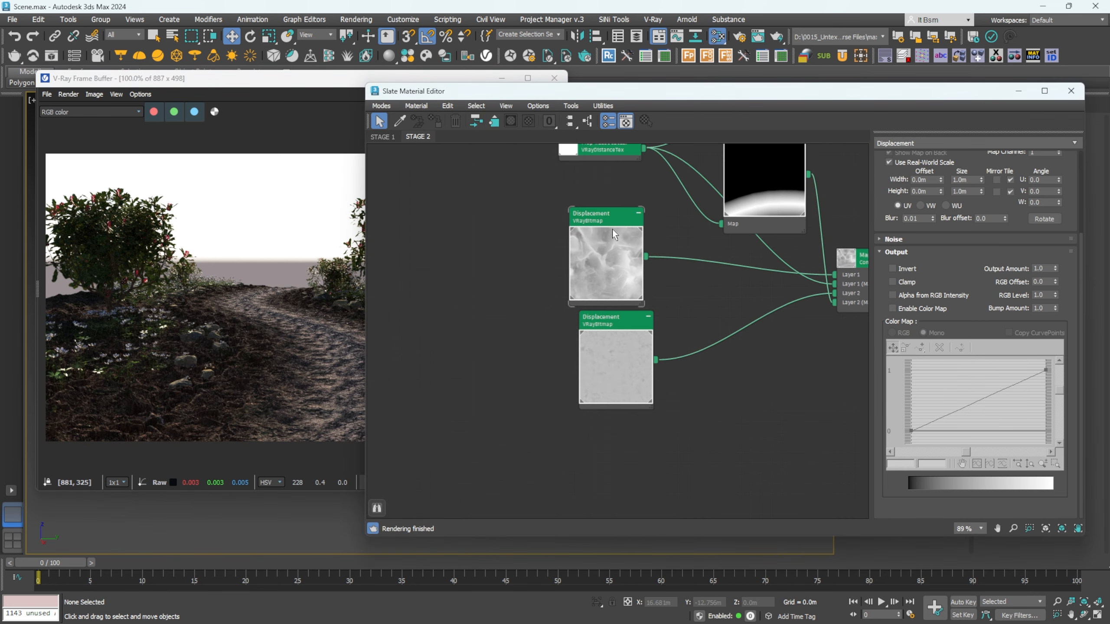
drag(607, 262, 627, 253)
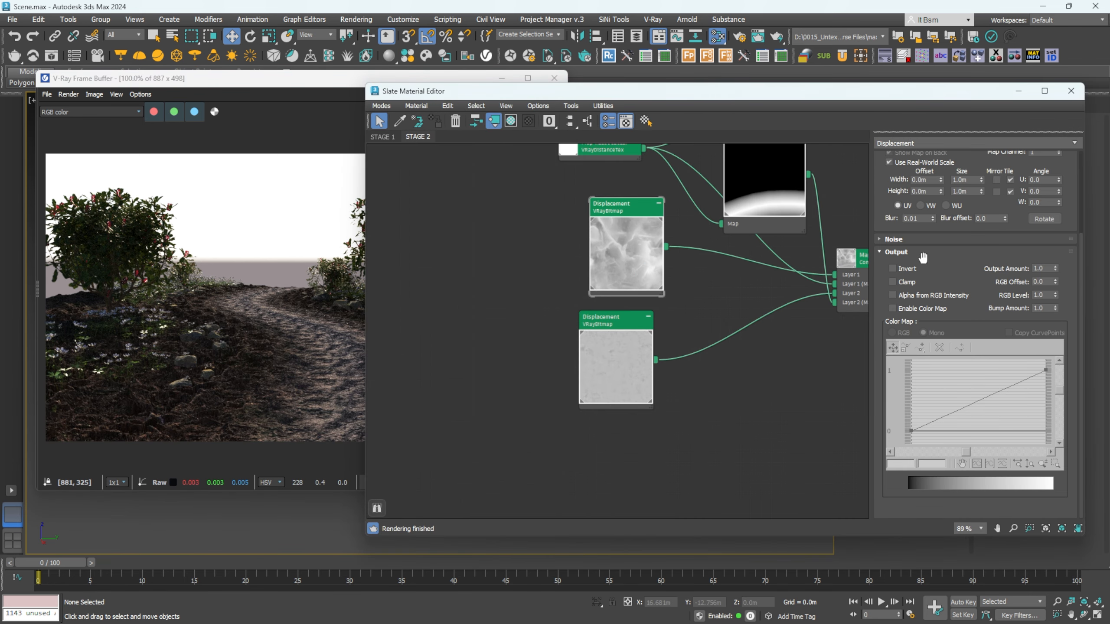
click(891, 308)
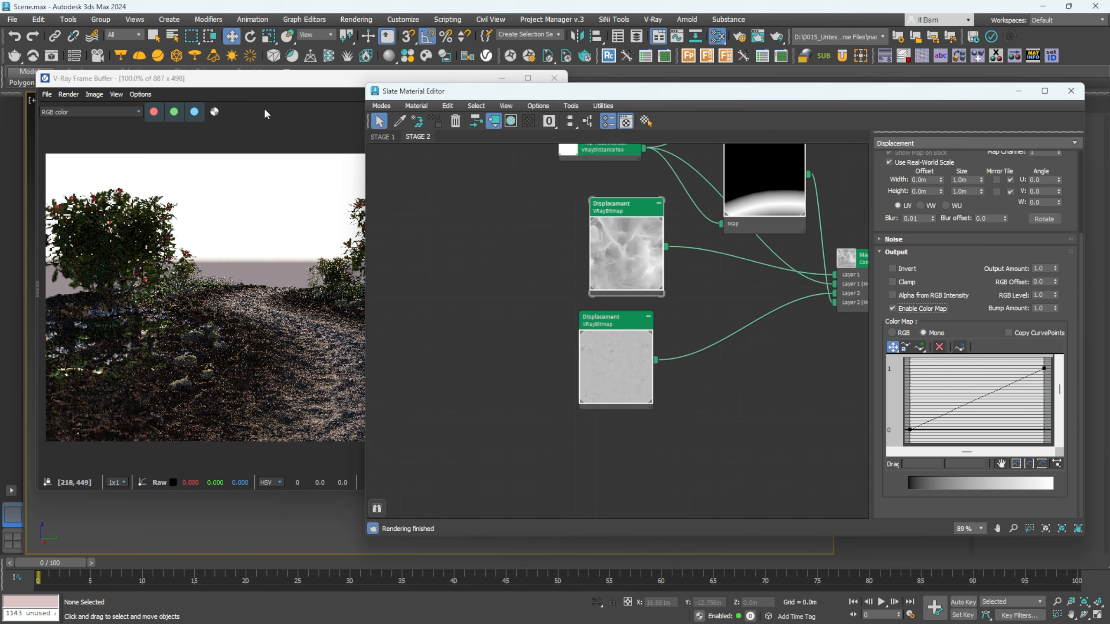
right_click(208, 403)
click(227, 412)
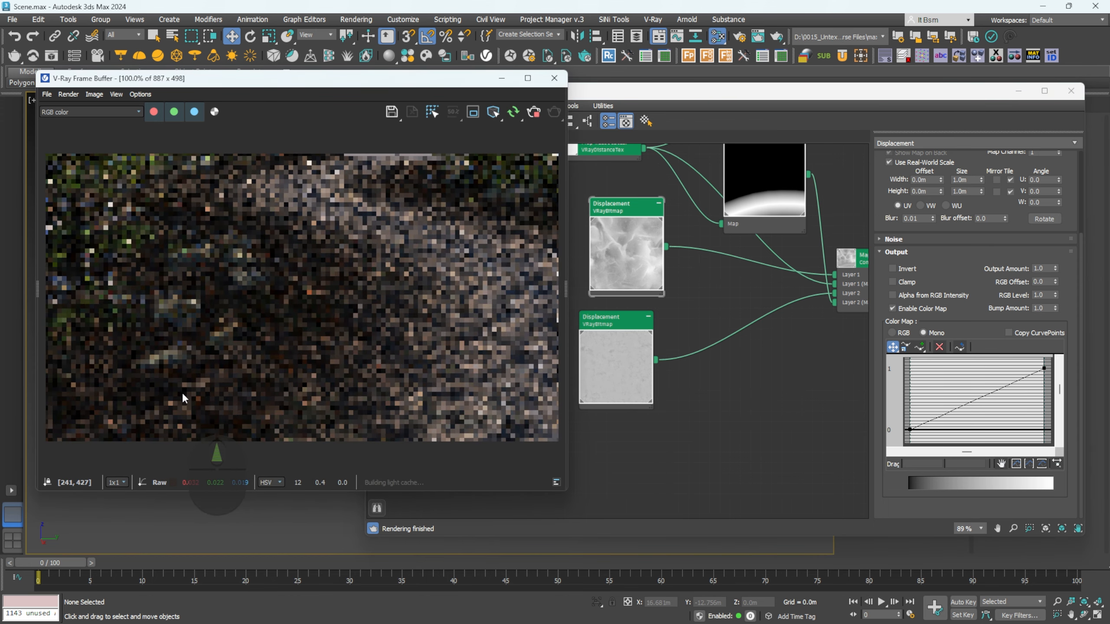
click(952, 431)
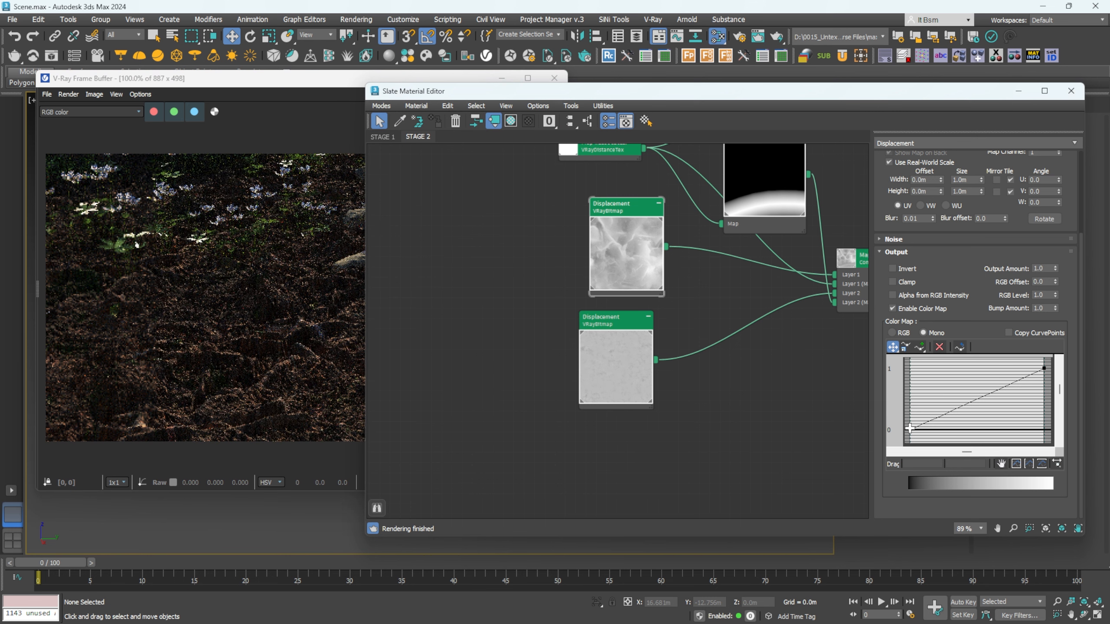
Step: Convert the start point of the upper Displacement bitmap's colour curve to Bezier-Corner and adjust its handle to a straight slope
right_click(910, 429)
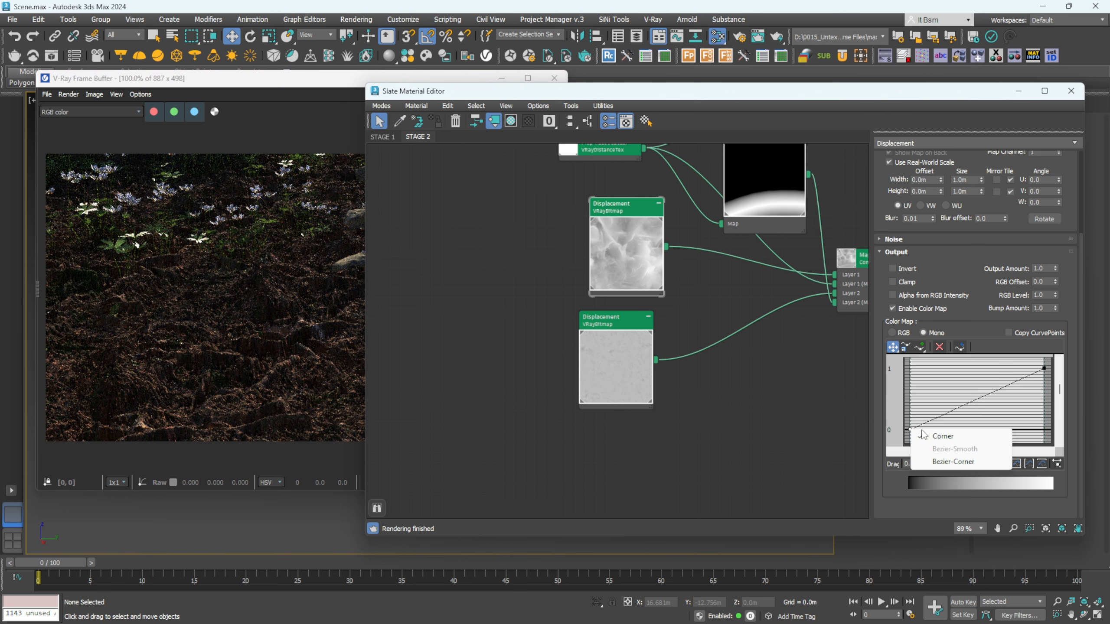
click(953, 461)
drag(942, 412, 998, 426)
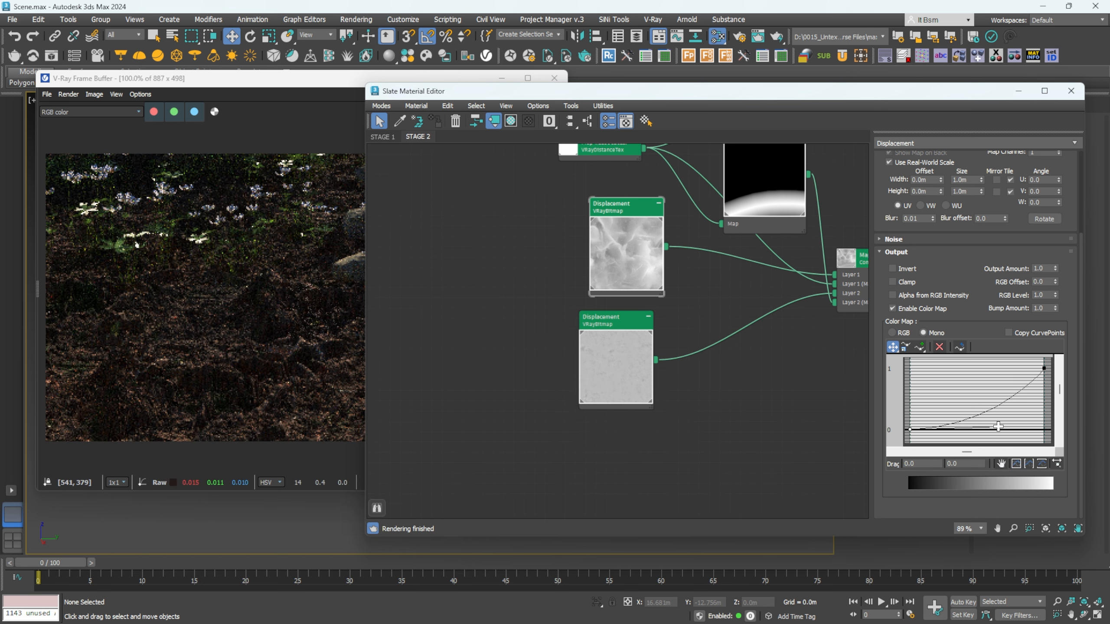
drag(999, 426, 969, 402)
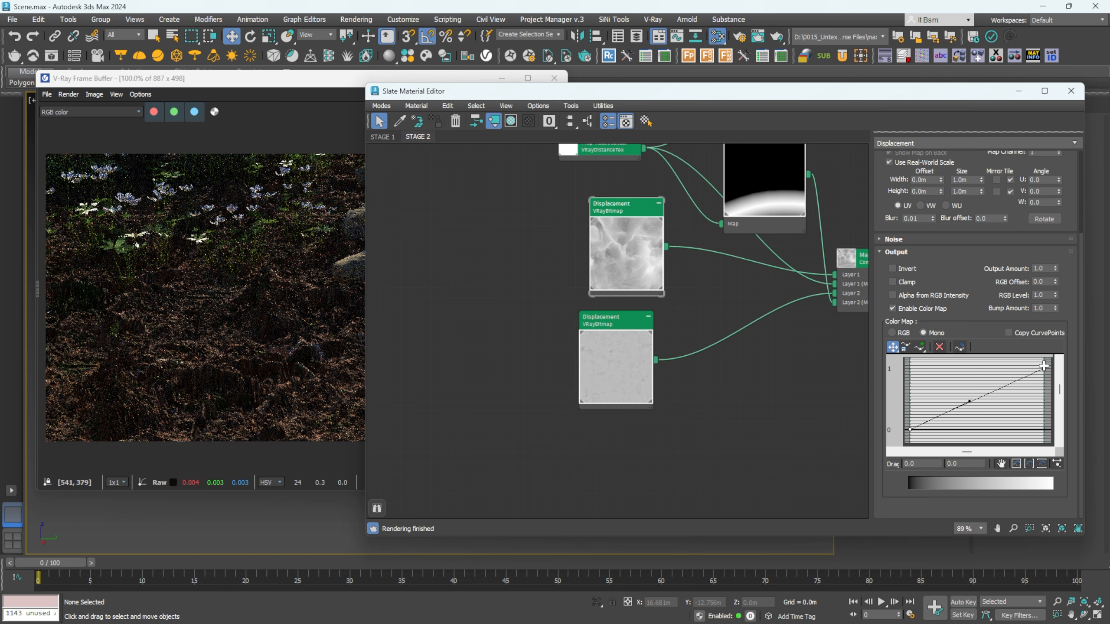